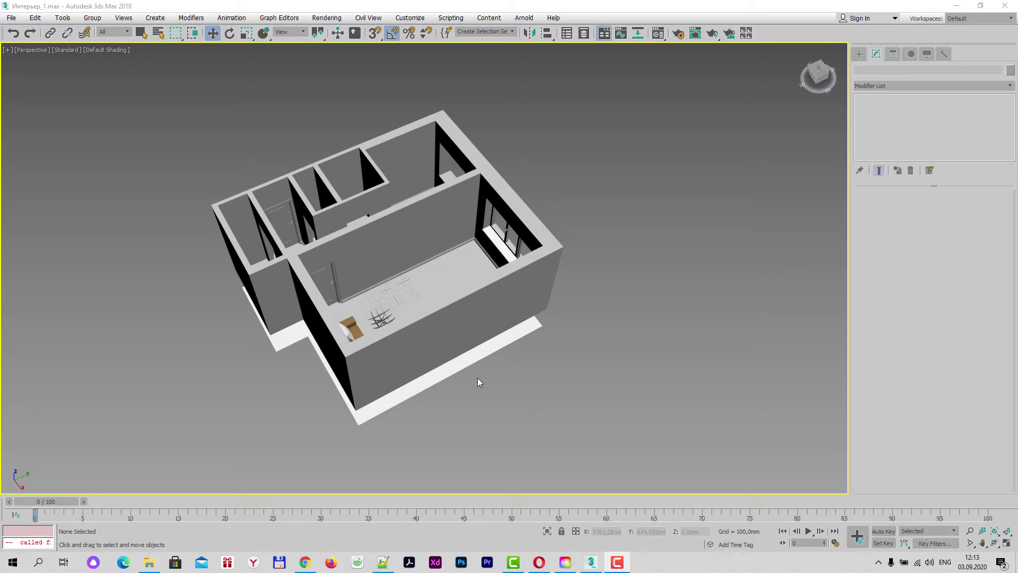
Zoom, pan and orbit the apartment view to look inside the sofa room
scroll(494, 396, "up", 3)
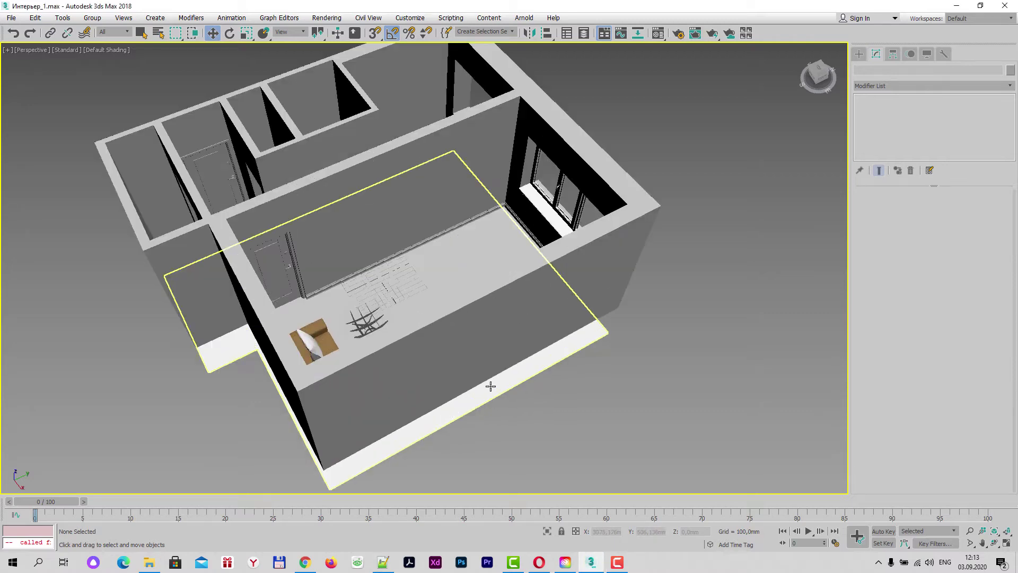
scroll(486, 372, "up", 2)
scroll(486, 373, "up", 2)
scroll(473, 364, "up", 2)
scroll(453, 341, "up", 2)
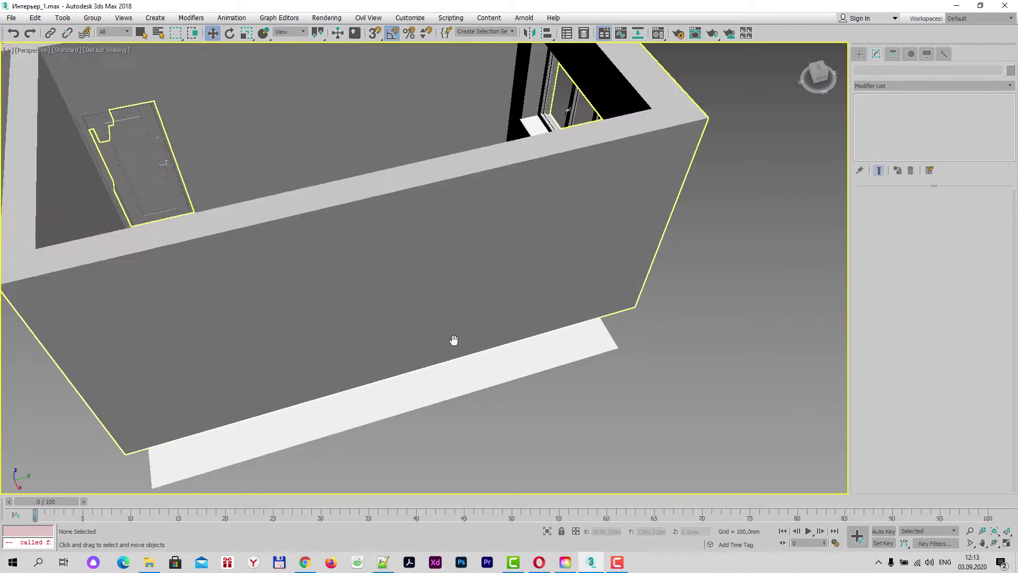
mouse_move(453, 341)
middle_mouse_down()
mouse_move(478, 386)
mouse_move(534, 381)
mouse_move(460, 385)
mouse_move(491, 372)
mouse_move(482, 395)
mouse_move(464, 398)
mouse_move(509, 396)
mouse_move(470, 396)
mouse_move(336, 352)
mouse_move(336, 405)
mouse_move(387, 419)
mouse_move(420, 410)
middle_mouse_up()
scroll(478, 386, "down", 4)
mouse_move(425, 364)
middle_mouse_down("alt")
mouse_move(339, 367)
mouse_move(325, 356)
mouse_move(284, 381)
mouse_move(370, 393)
mouse_move(334, 356)
mouse_move(411, 367)
mouse_move(323, 373)
mouse_move(298, 372)
mouse_move(288, 357)
mouse_move(391, 377)
mouse_move(371, 374)
mouse_move(399, 390)
mouse_move(464, 396)
mouse_move(403, 336)
mouse_move(366, 339)
mouse_move(353, 352)
mouse_move(453, 353)
mouse_move(372, 374)
mouse_move(339, 348)
mouse_move(360, 353)
mouse_move(325, 365)
mouse_move(412, 368)
mouse_move(433, 345)
middle_mouse_up("alt")
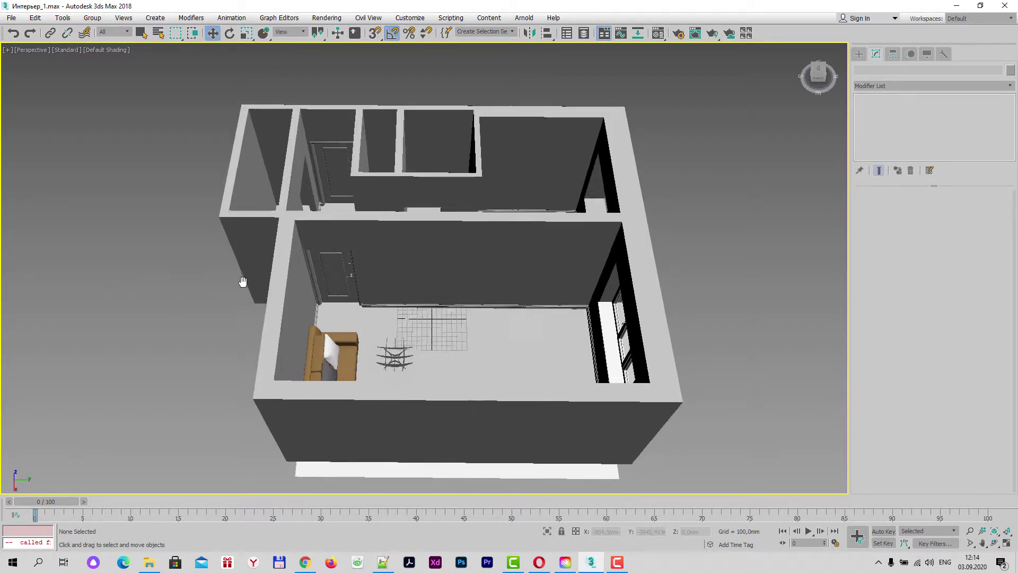
Isolate the large window to inspect it from the front, then restore the whole scene
middle_click_drag(249, 289, 263, 269)
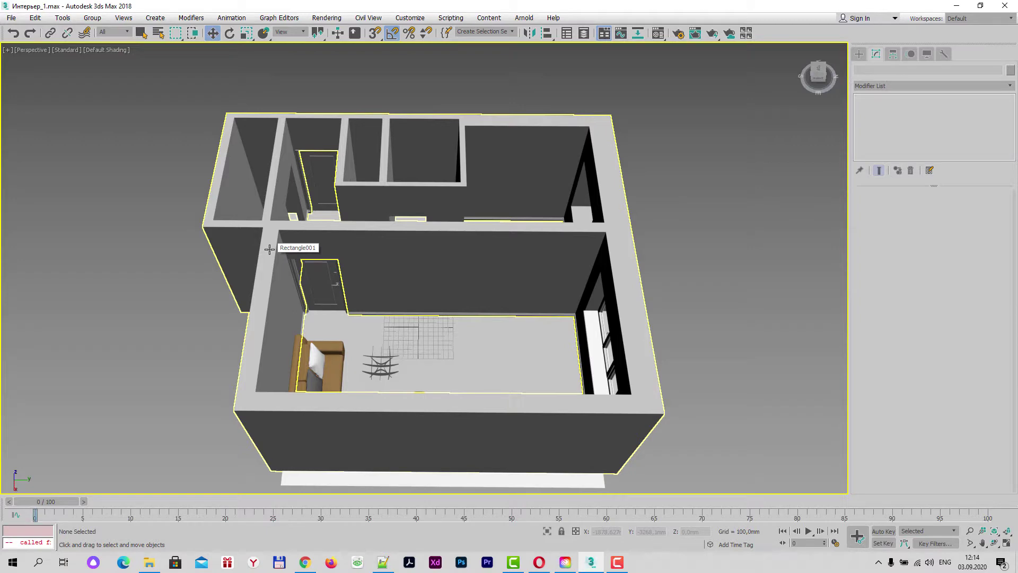
mouse_move(273, 274)
middle_mouse_down("alt")
mouse_move(527, 298)
mouse_move(514, 289)
middle_mouse_up("alt")
left_click(561, 250)
key("z")
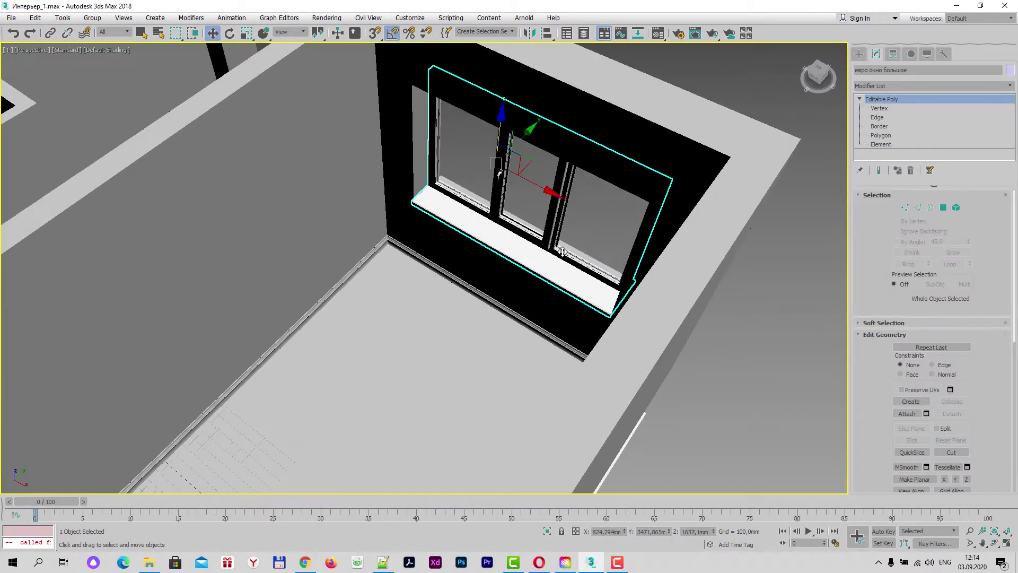
left_click(548, 532)
mouse_move(530, 350)
middle_mouse_down("alt")
mouse_move(614, 297)
mouse_move(586, 320)
mouse_move(512, 329)
mouse_move(545, 335)
mouse_move(591, 297)
mouse_move(587, 311)
mouse_move(536, 318)
mouse_move(532, 329)
middle_mouse_up("alt")
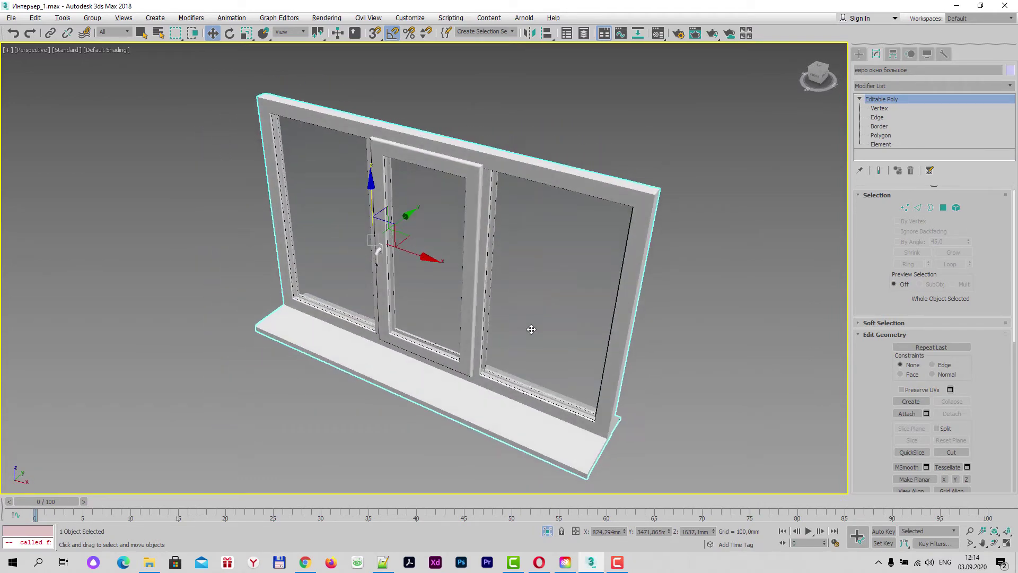
left_click(548, 532)
Orbit to a top-down room view and select the sofa and coffee table
mouse_move(505, 457)
middle_mouse_down("alt")
mouse_move(559, 428)
mouse_move(470, 461)
mouse_move(559, 350)
mouse_move(443, 382)
middle_mouse_up("alt")
scroll(558, 430, "down", 3)
scroll(412, 368, "up", 3)
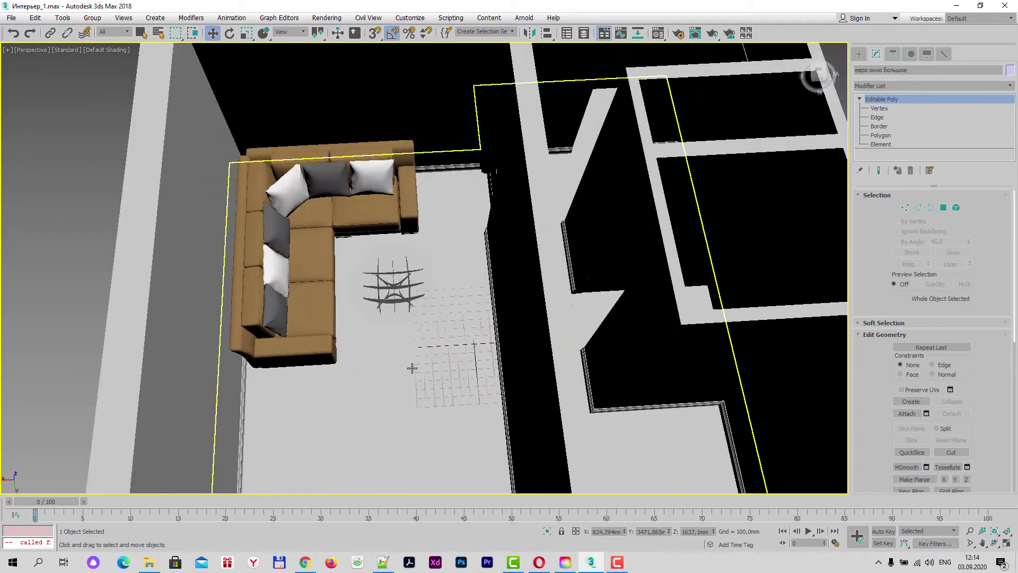
left_click(302, 302)
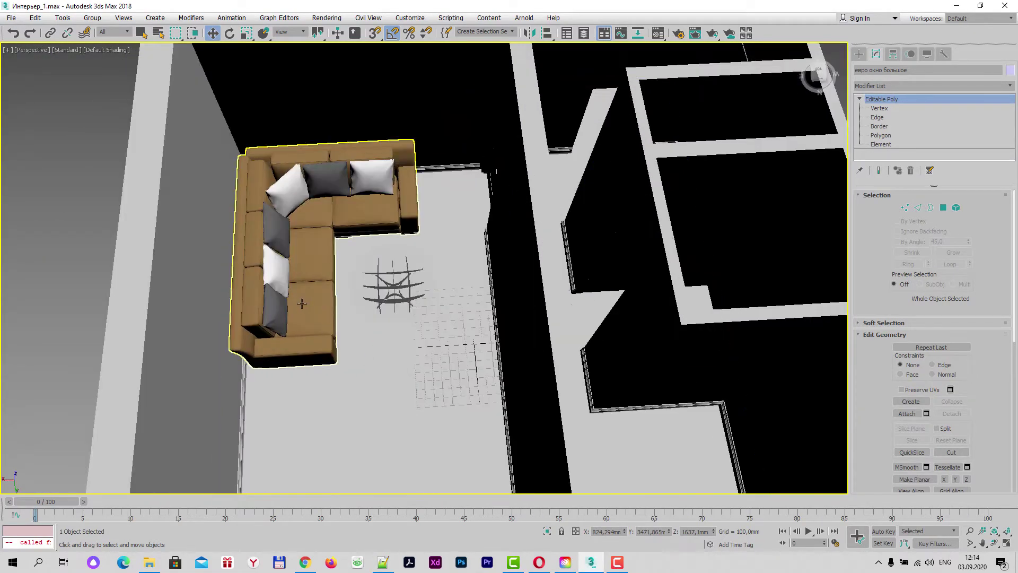
left_click(425, 332)
Orbit around the coffee table to inspect the room from a lower oblique angle
mouse_move(425, 333)
middle_mouse_down("alt")
mouse_move(585, 325)
mouse_move(477, 302)
mouse_move(529, 432)
middle_mouse_up("alt")
scroll(383, 408, "up", 3)
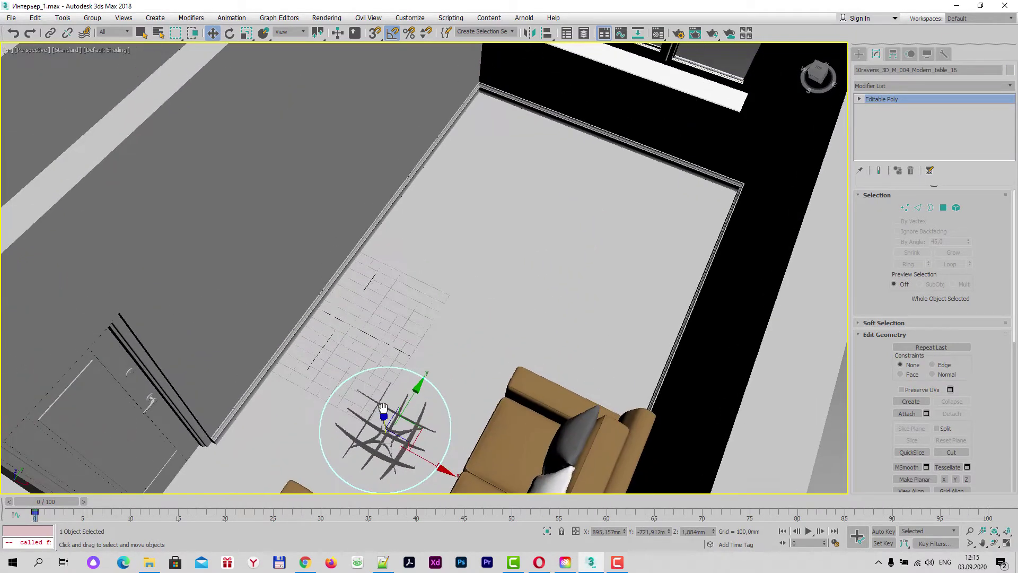
scroll(388, 397, "down", 3)
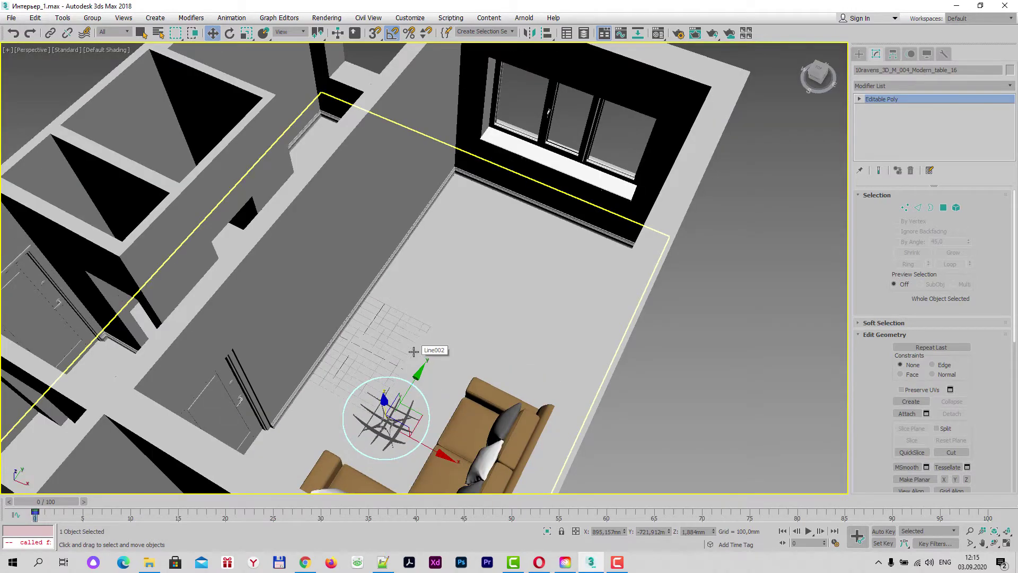
mouse_move(464, 353)
middle_mouse_down("alt")
mouse_move(491, 352)
mouse_move(437, 344)
mouse_move(473, 353)
mouse_move(495, 186)
middle_mouse_up("alt")
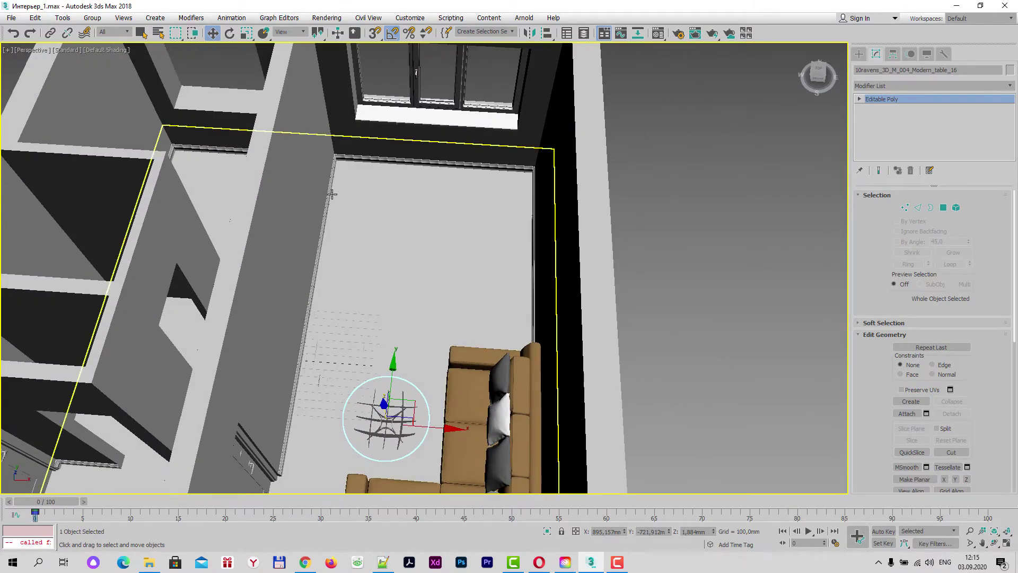
scroll(479, 282, "down", 2)
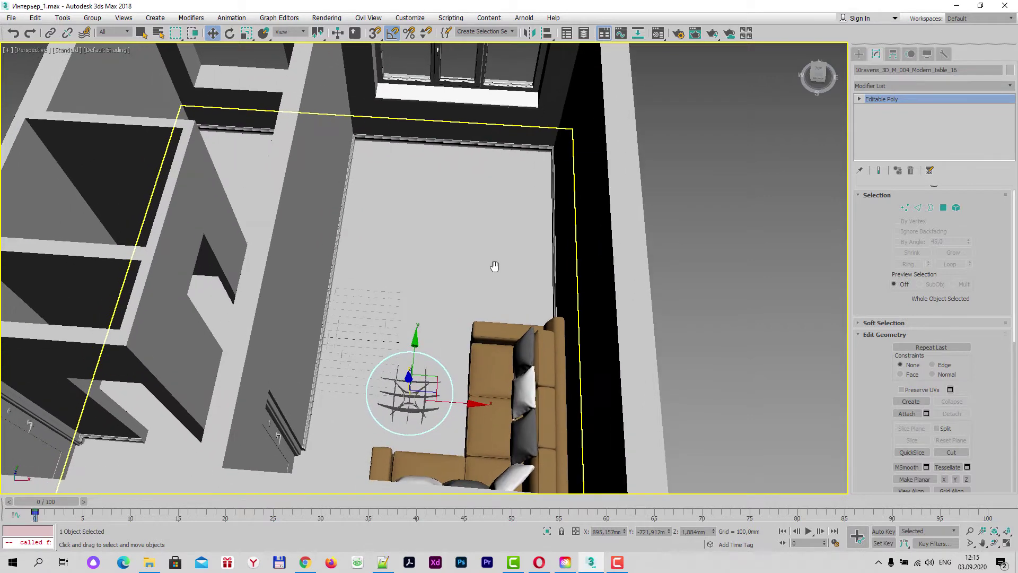
scroll(493, 285, "down", 5)
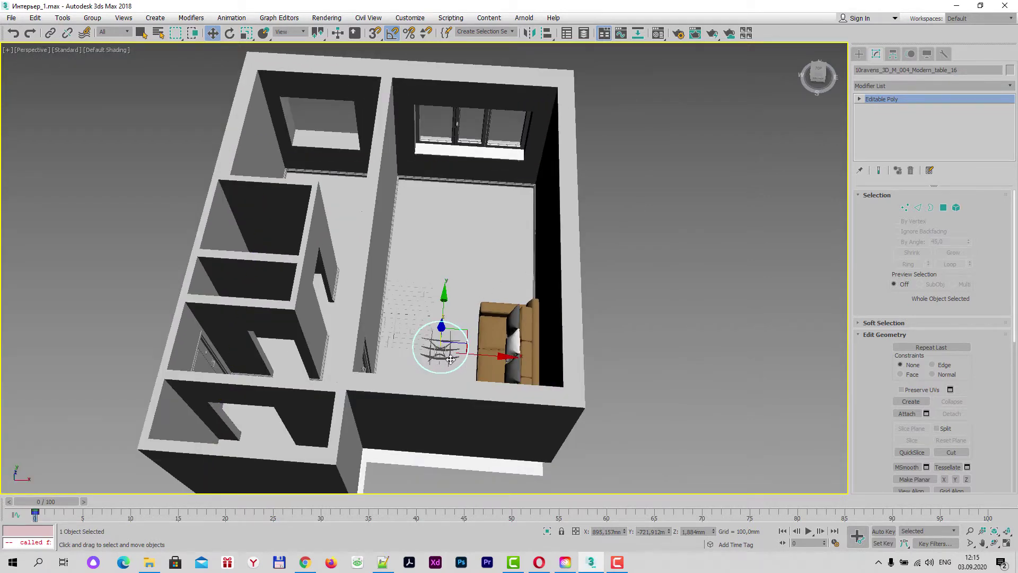
scroll(450, 359, "up", 2)
mouse_move(450, 359)
middle_mouse_down()
mouse_move(440, 381)
mouse_move(458, 364)
mouse_move(366, 374)
mouse_move(359, 363)
mouse_move(293, 364)
mouse_move(277, 341)
mouse_move(245, 338)
mouse_move(223, 438)
mouse_move(240, 481)
mouse_move(281, 440)
mouse_move(271, 417)
middle_mouse_up()
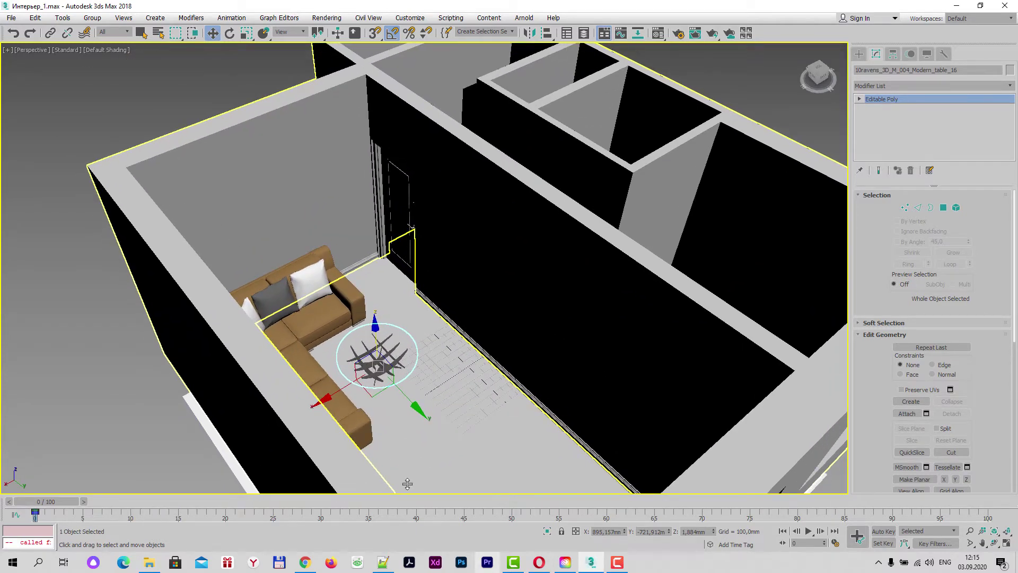
In File Explorer's 3d folder, preview the image in the ies folder
left_click(149, 563)
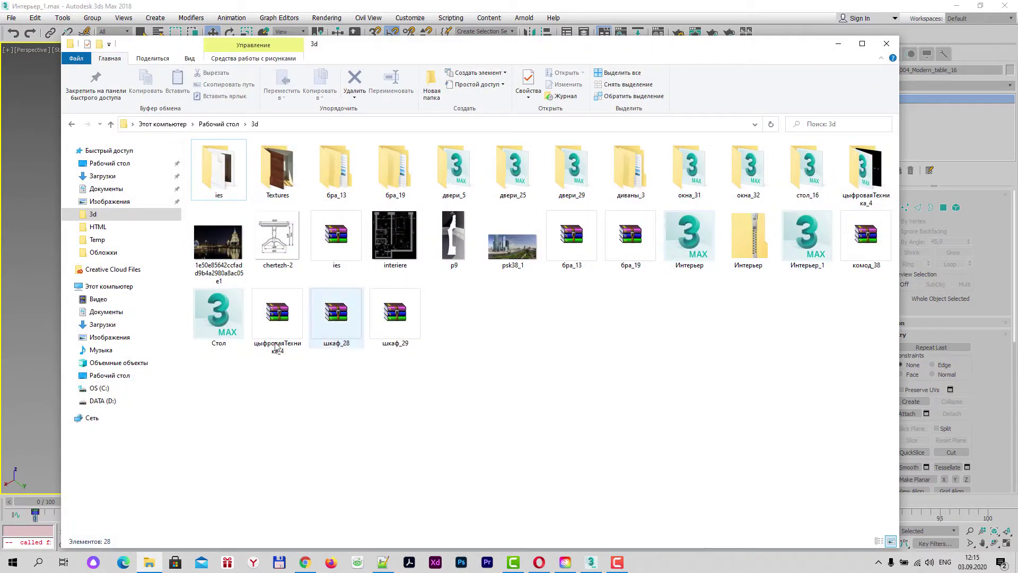
left_click(811, 249)
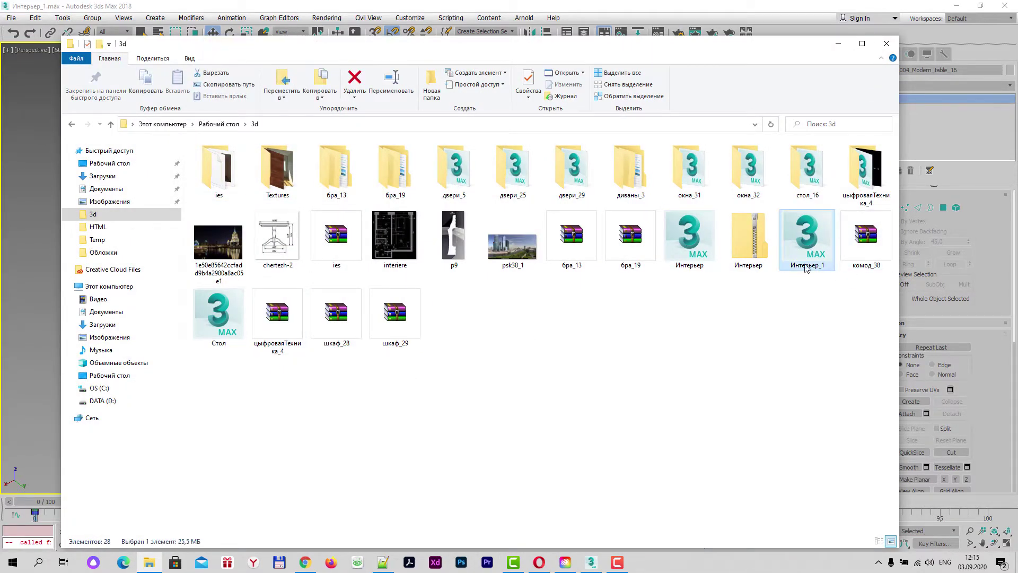
double_click(221, 175)
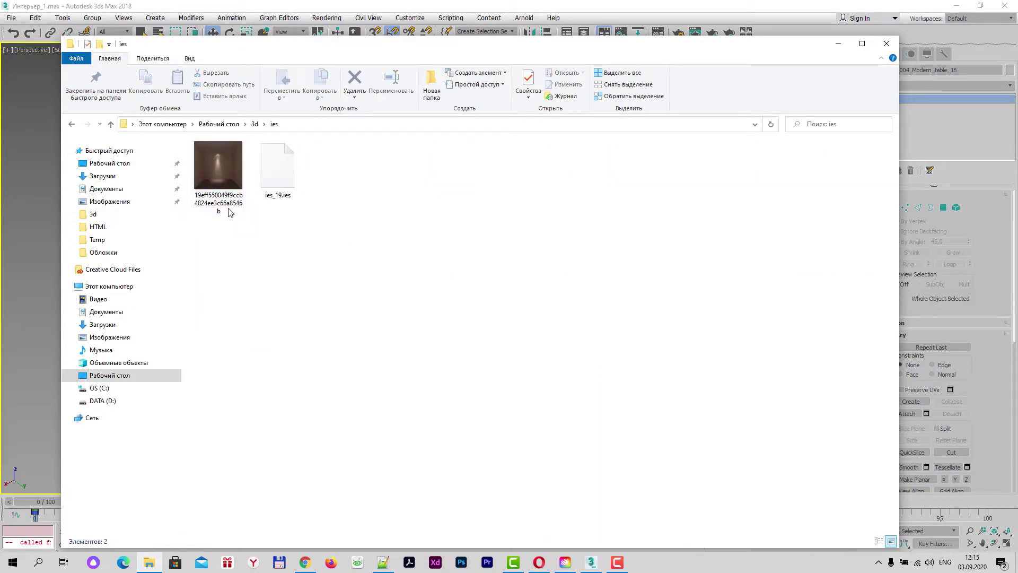
double_click(216, 173)
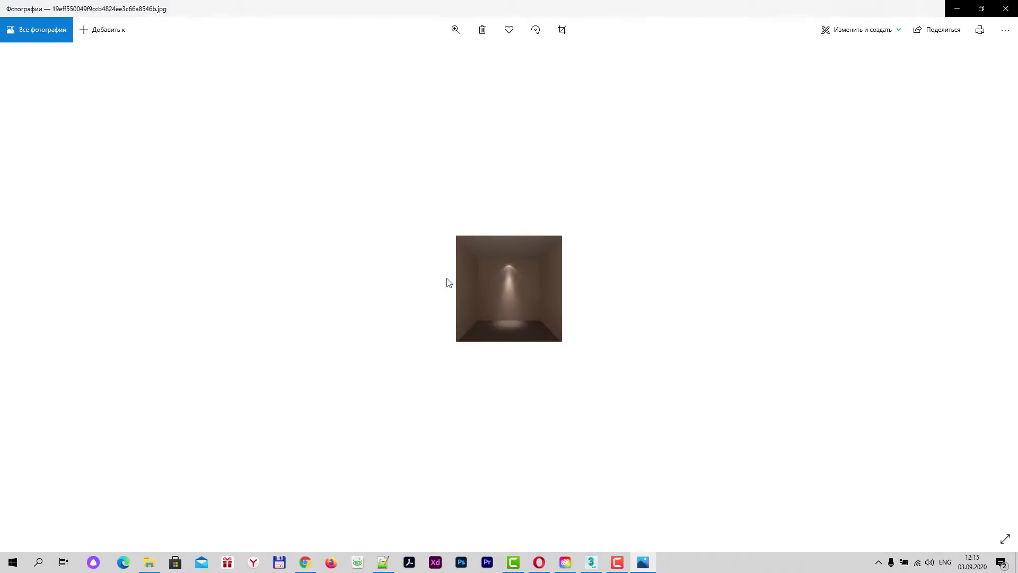
left_click(1005, 9)
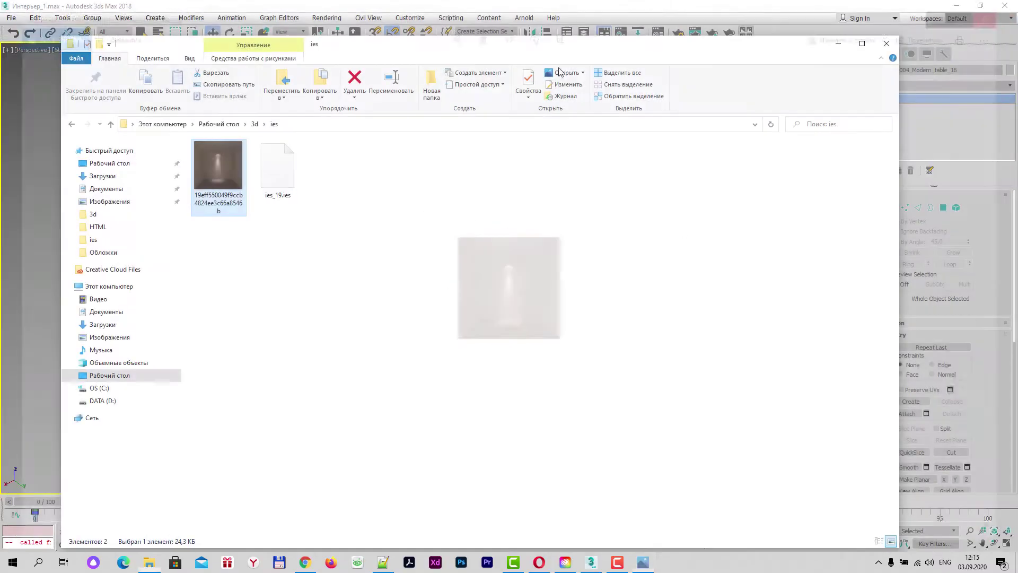
Open the 3d\Textures folder and preview the image 1.jpg
left_click(111, 123)
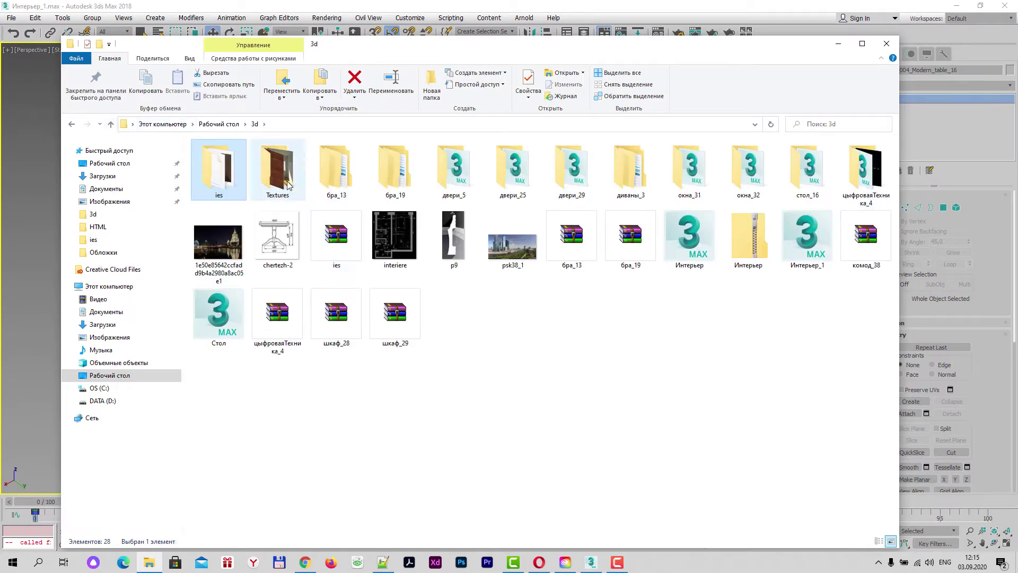
double_click(274, 177)
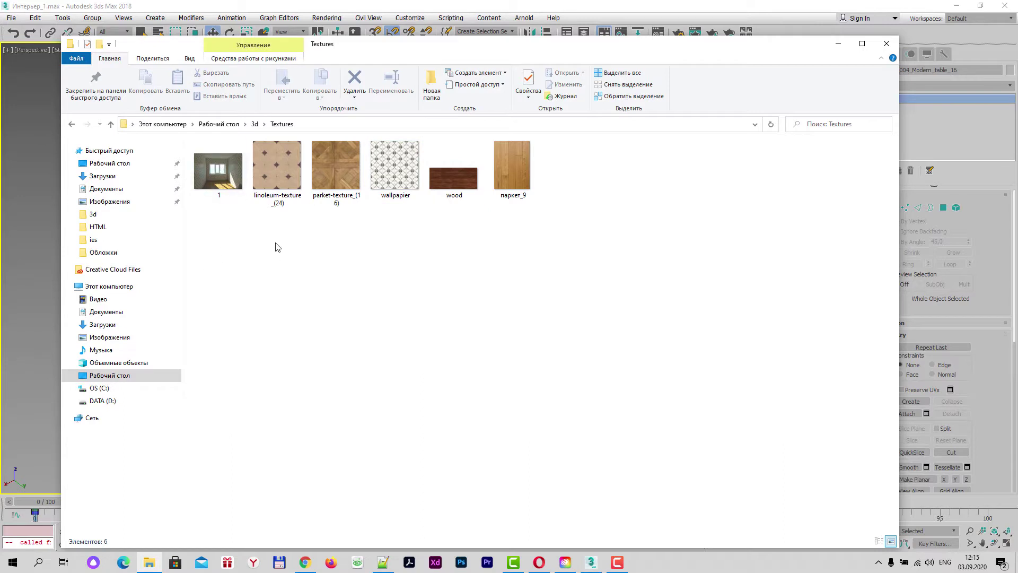
mouse_move(218, 171)
double_click(218, 180)
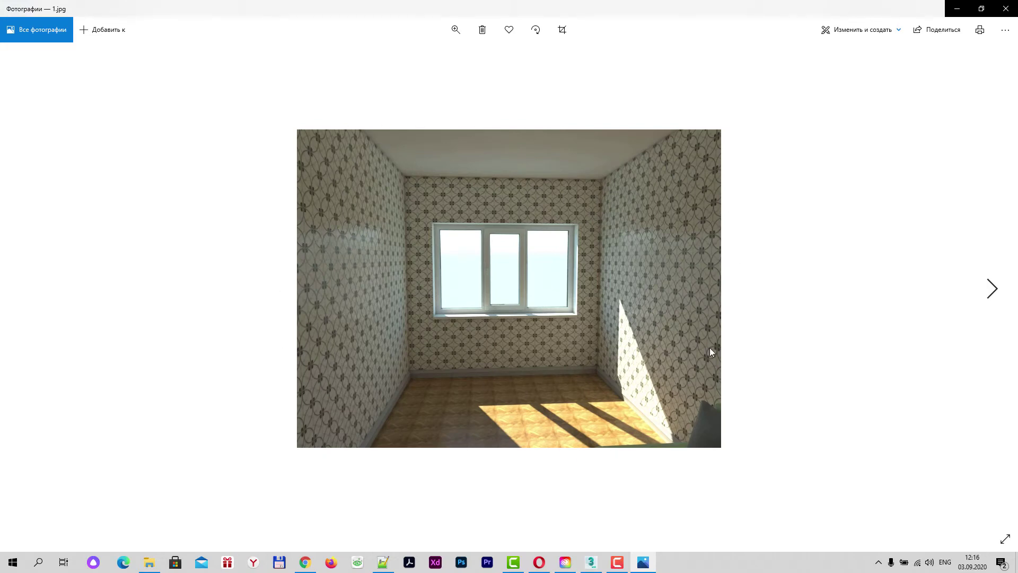
left_click(1006, 9)
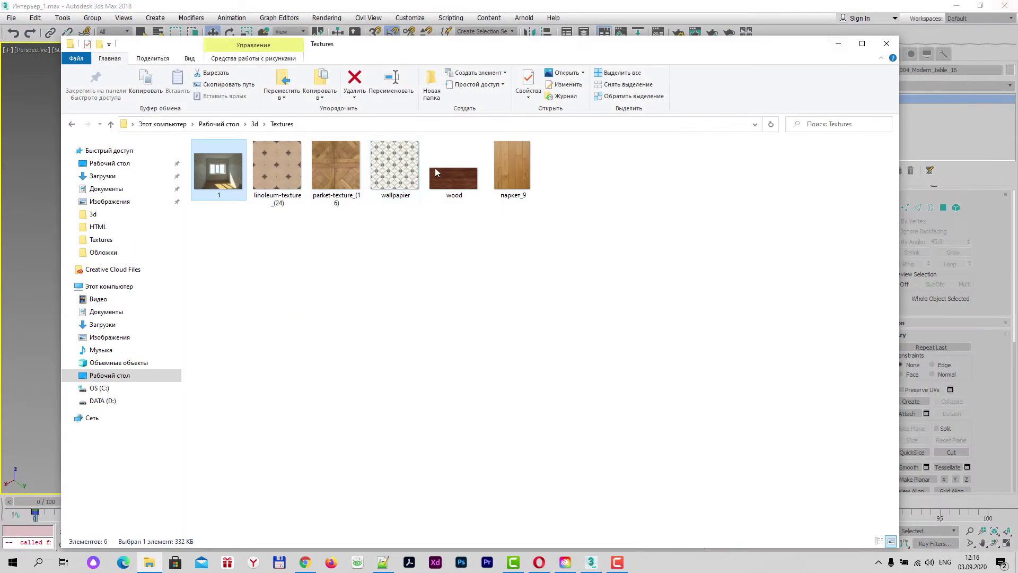
Preview the psk38_1 and night city photos in 3d, then minimize Explorer
left_click(111, 125)
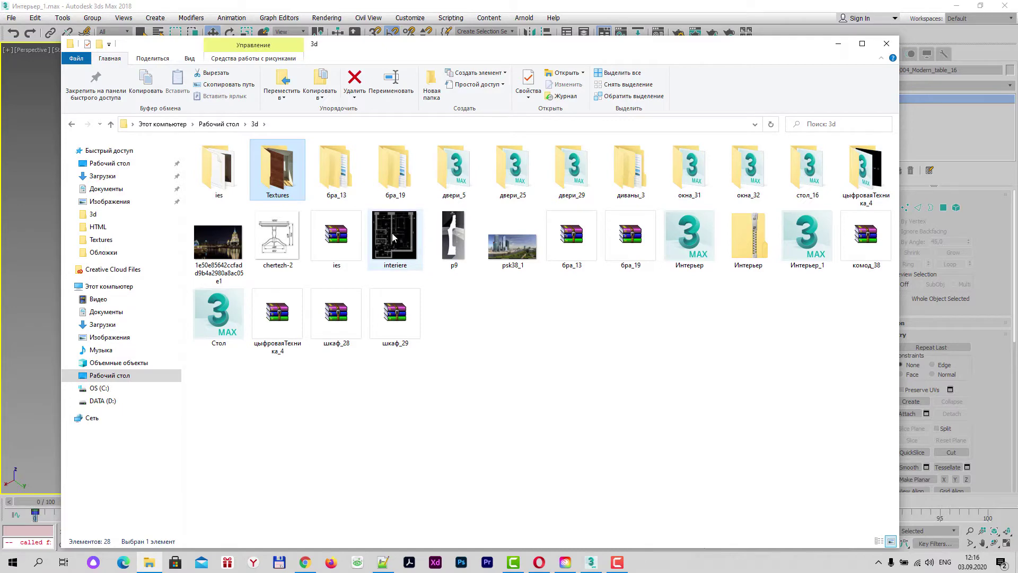
double_click(519, 256)
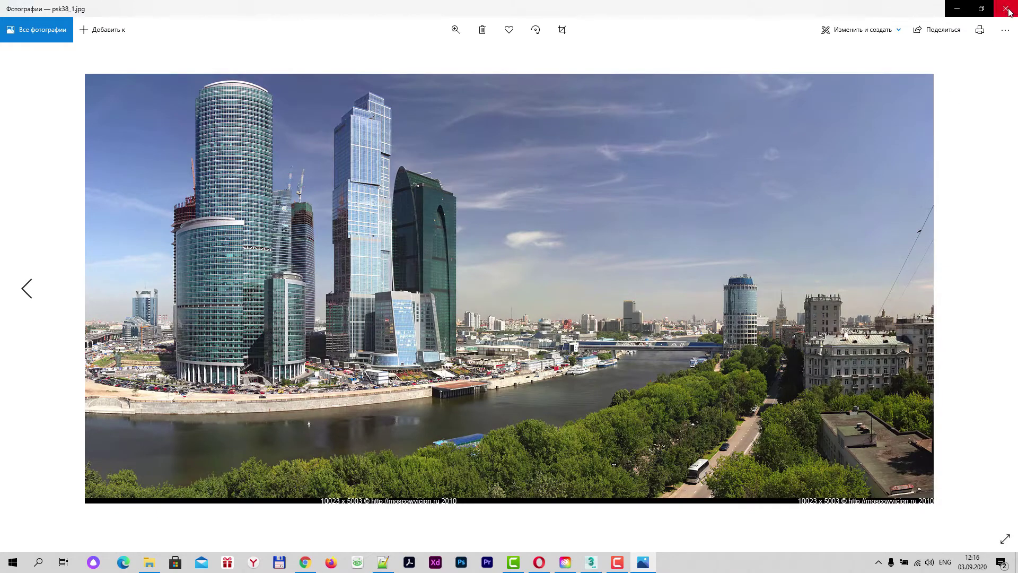
left_click(1006, 9)
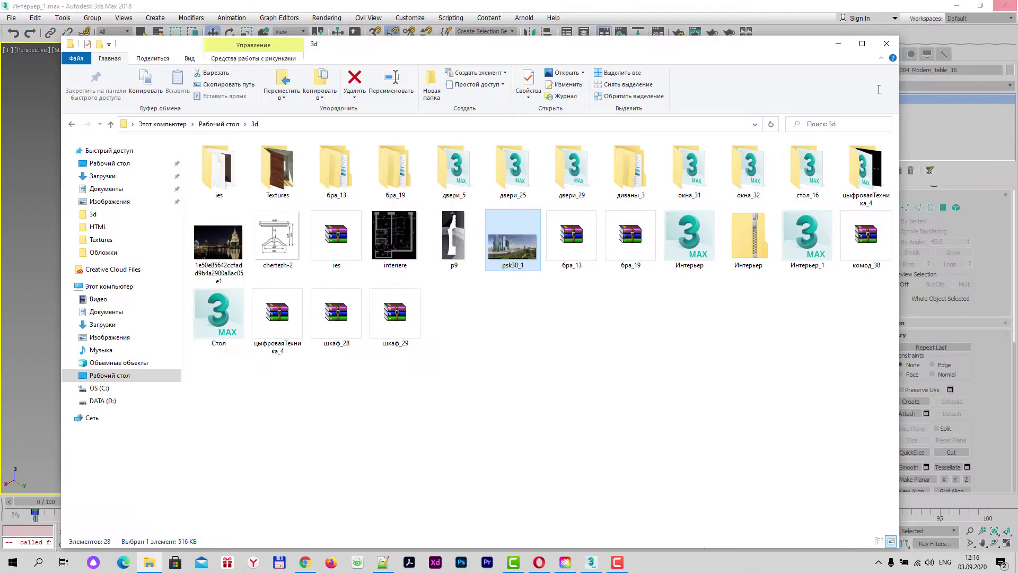
left_click(211, 245)
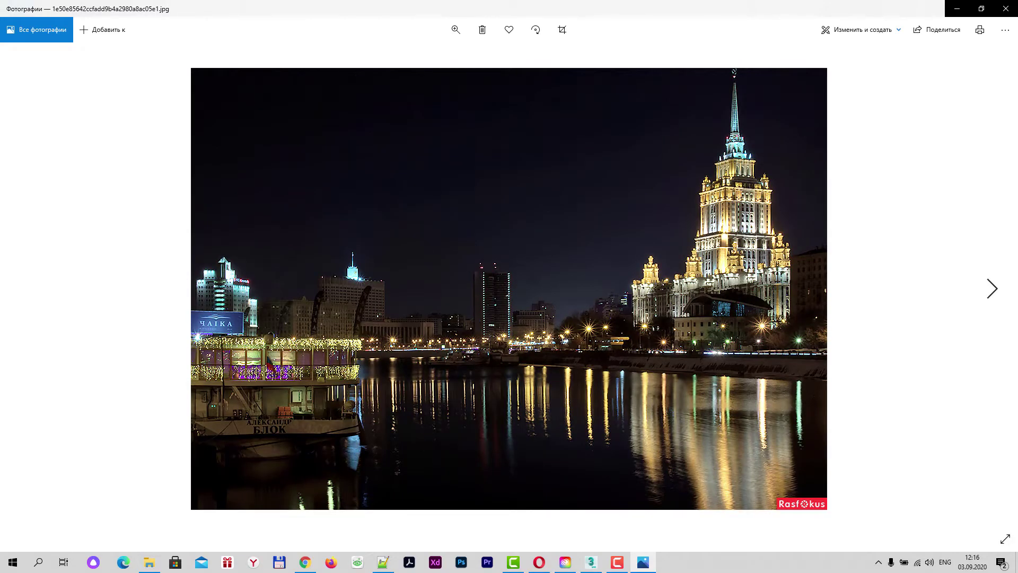
left_click(998, 12)
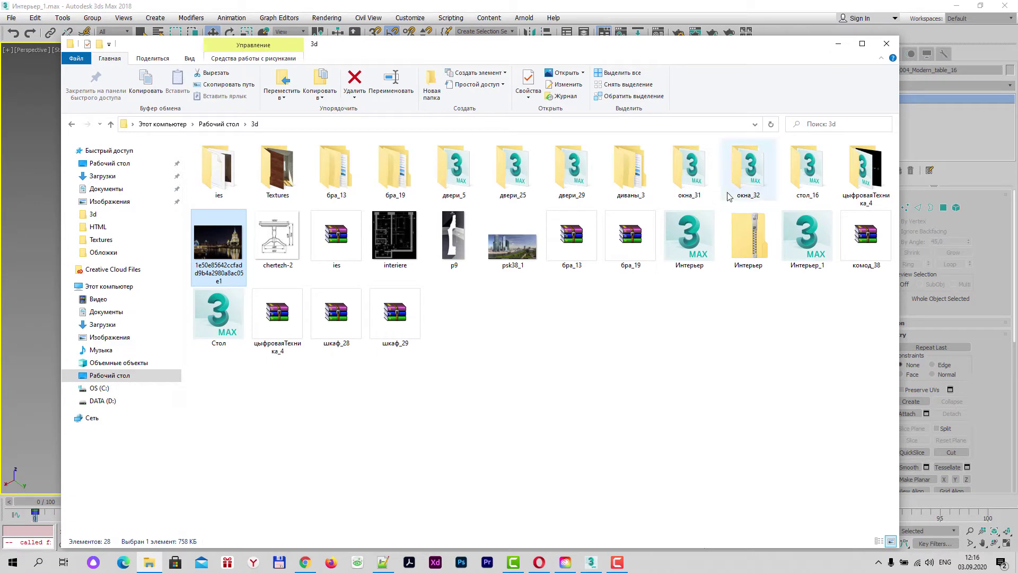
left_click(755, 9)
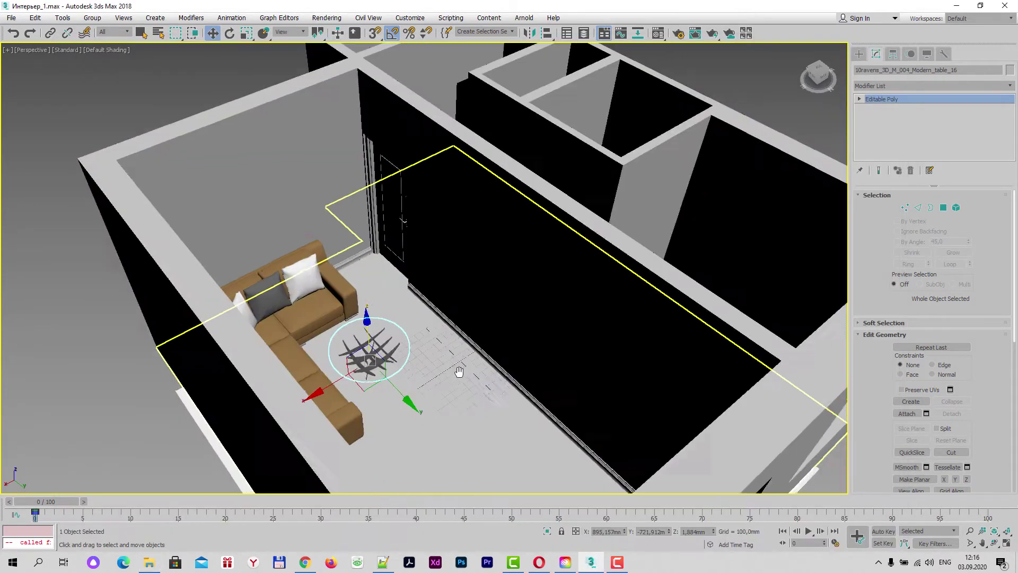
mouse_move(455, 370)
middle_mouse_down("alt")
mouse_move(428, 318)
mouse_move(435, 289)
middle_mouse_up("alt")
left_click(440, 440)
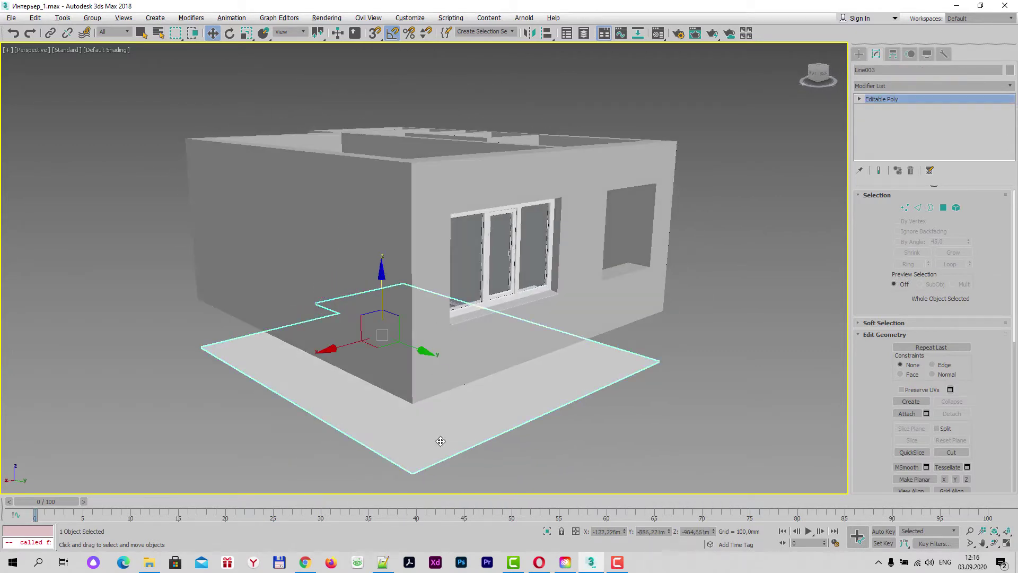
mouse_move(439, 443)
middle_mouse_down("alt")
mouse_move(500, 370)
mouse_move(509, 375)
mouse_move(408, 455)
mouse_move(454, 332)
mouse_move(496, 318)
mouse_move(459, 313)
mouse_move(455, 302)
mouse_move(453, 334)
mouse_move(477, 325)
mouse_move(463, 350)
mouse_move(491, 364)
mouse_move(466, 338)
mouse_move(483, 330)
middle_mouse_up("alt")
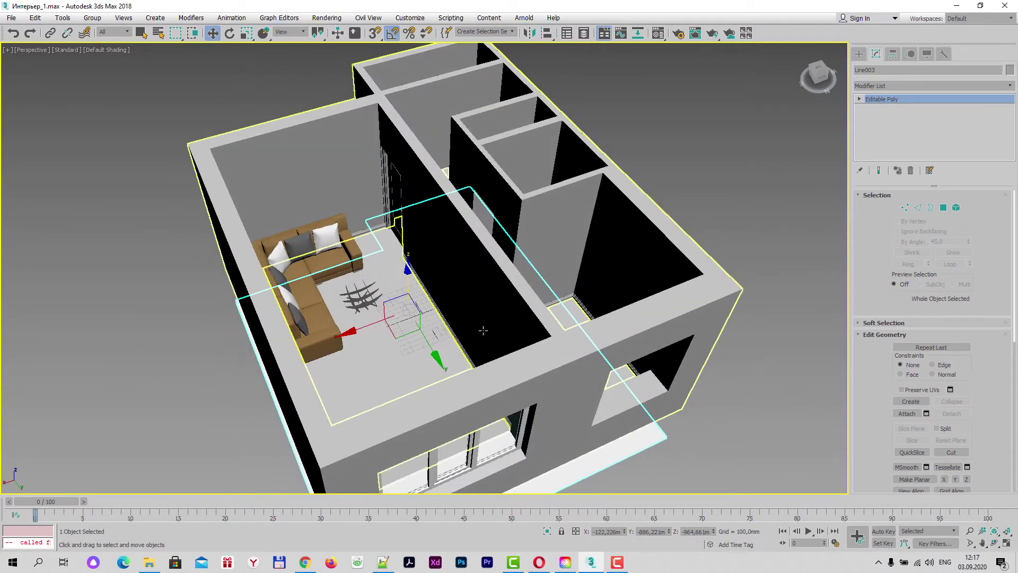
left_click(344, 304)
scroll(344, 304, "up", 3)
scroll(344, 303, "up", 3)
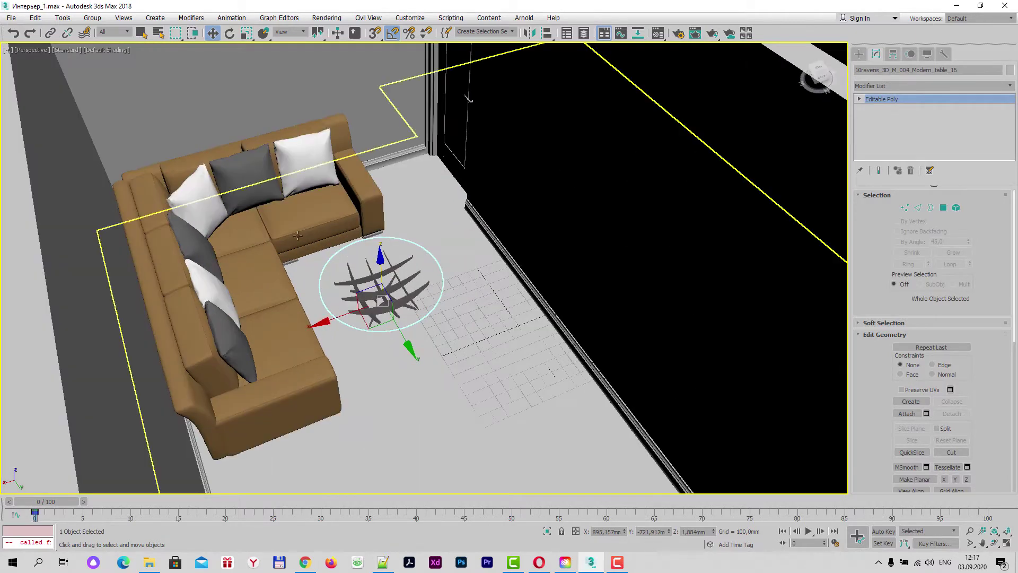
left_click(228, 232)
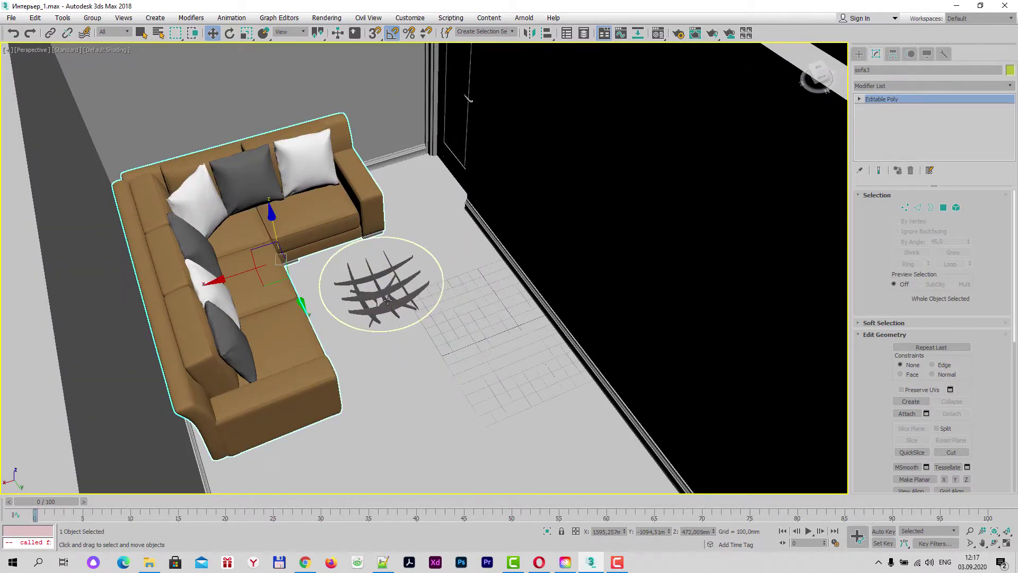
key("ctrl+z")
mouse_move(481, 350)
middle_mouse_down("alt")
mouse_move(614, 341)
mouse_move(541, 430)
mouse_move(479, 287)
mouse_move(422, 438)
middle_mouse_up("alt")
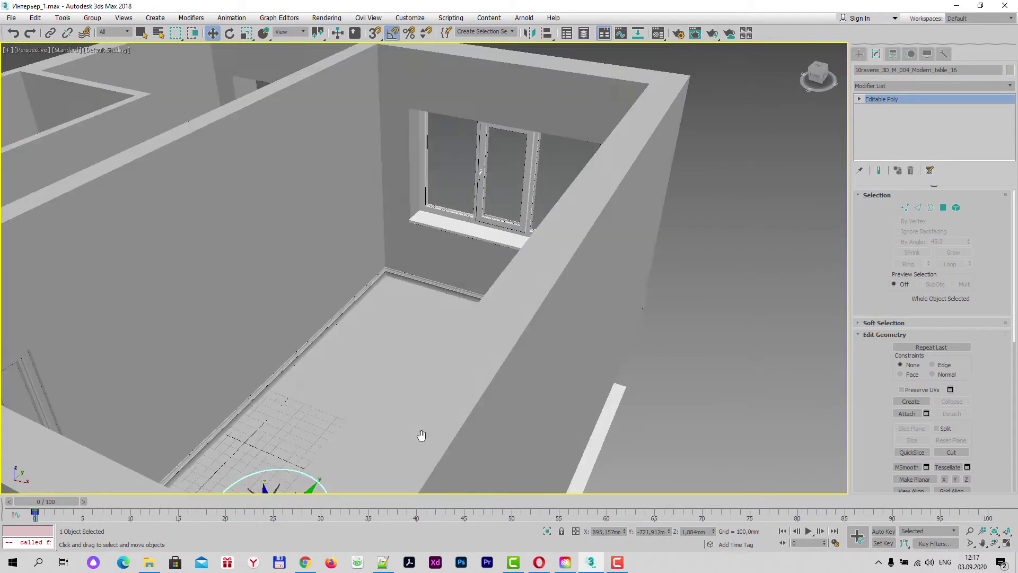
left_click(520, 199)
mouse_move(519, 199)
middle_mouse_down("alt")
mouse_move(503, 208)
mouse_move(532, 206)
mouse_move(562, 223)
mouse_move(589, 241)
mouse_move(578, 249)
mouse_move(667, 267)
mouse_move(590, 284)
middle_mouse_up("alt")
scroll(667, 266, "down", 5)
scroll(591, 285, "up", 3)
scroll(478, 297, "up", 3)
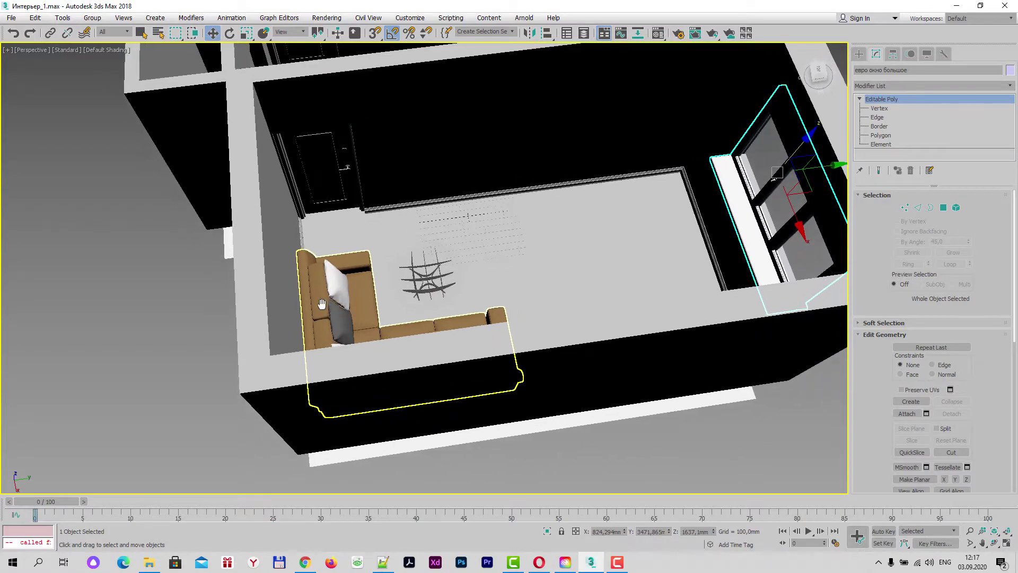
mouse_move(338, 335)
middle_mouse_down("alt")
mouse_move(305, 223)
mouse_move(454, 311)
middle_mouse_up("alt")
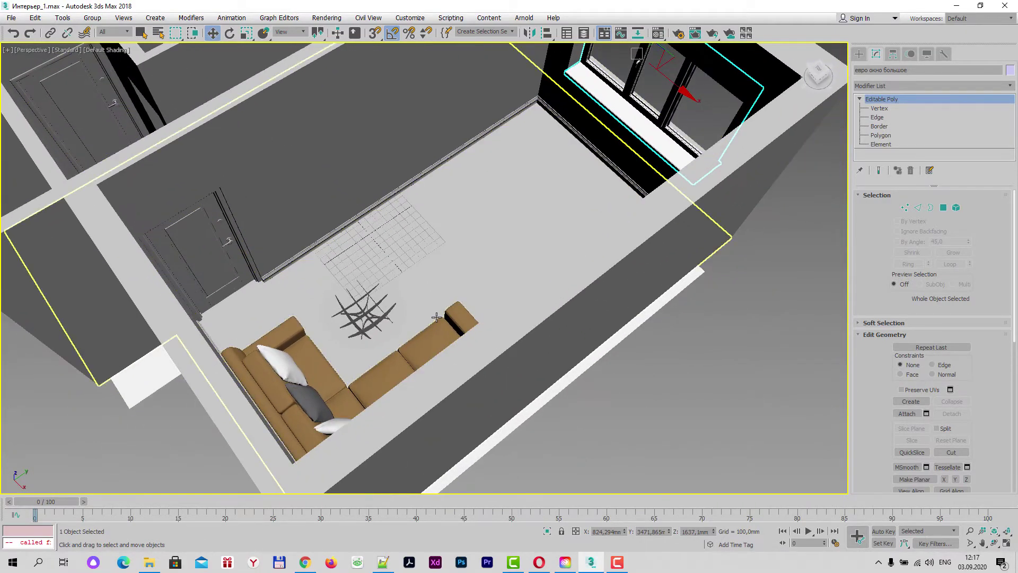
scroll(455, 312, "down", 3)
scroll(447, 331, "up", 2)
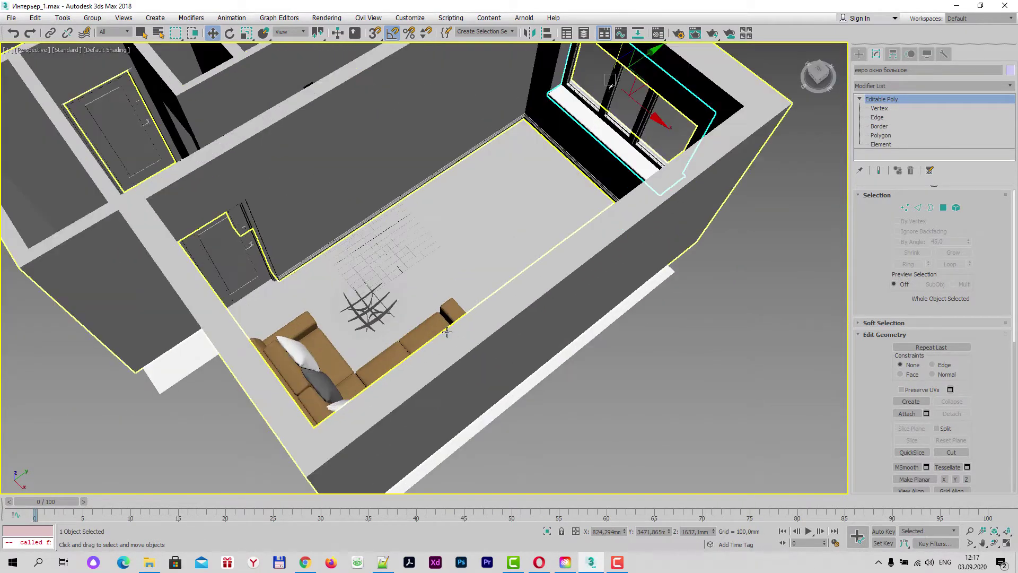
scroll(454, 329, "up", 2)
scroll(455, 329, "up", 1)
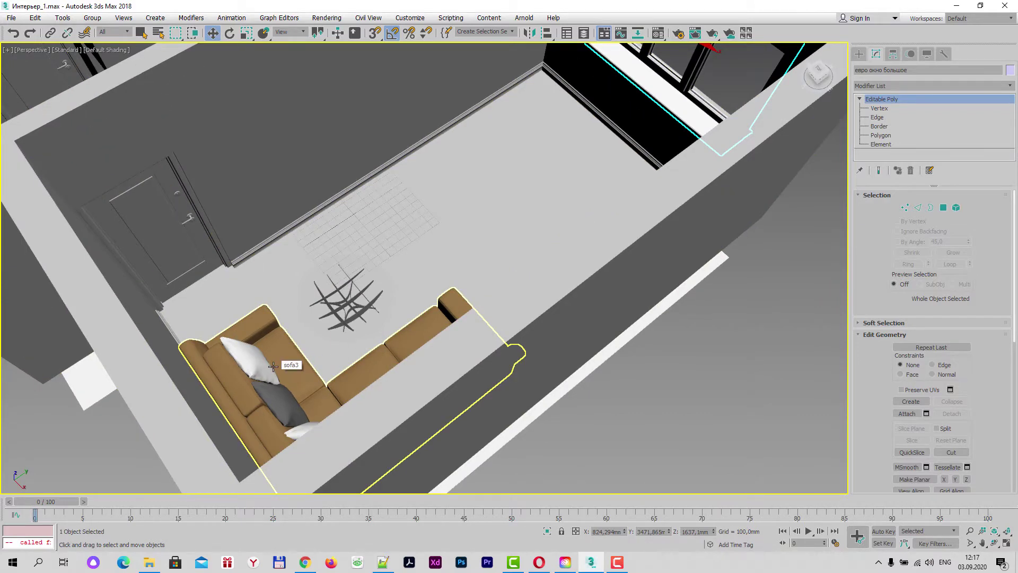
scroll(318, 367, "up", 2)
scroll(364, 387, "down", 5)
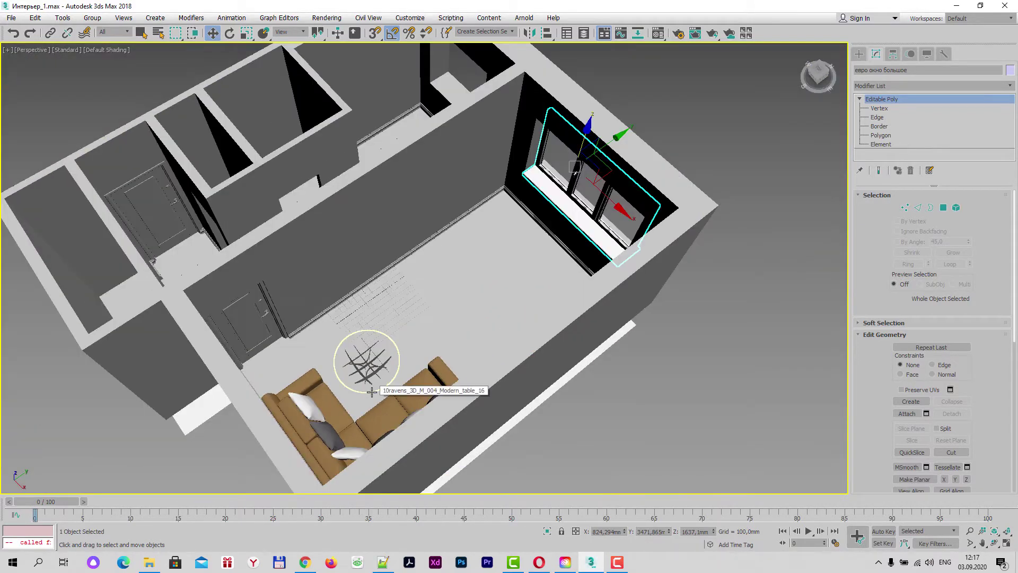
scroll(372, 391, "up", 2)
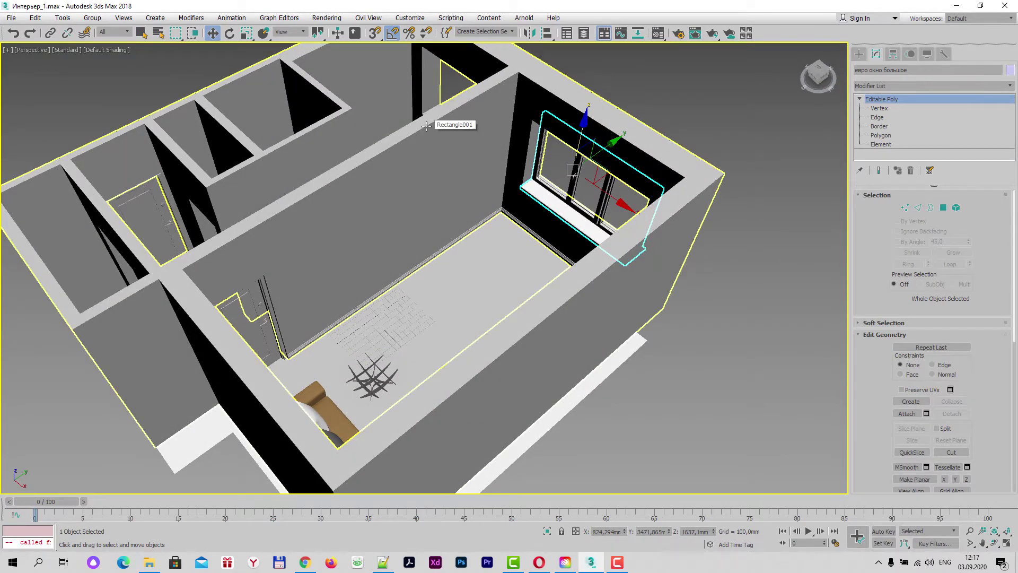
left_click(323, 20)
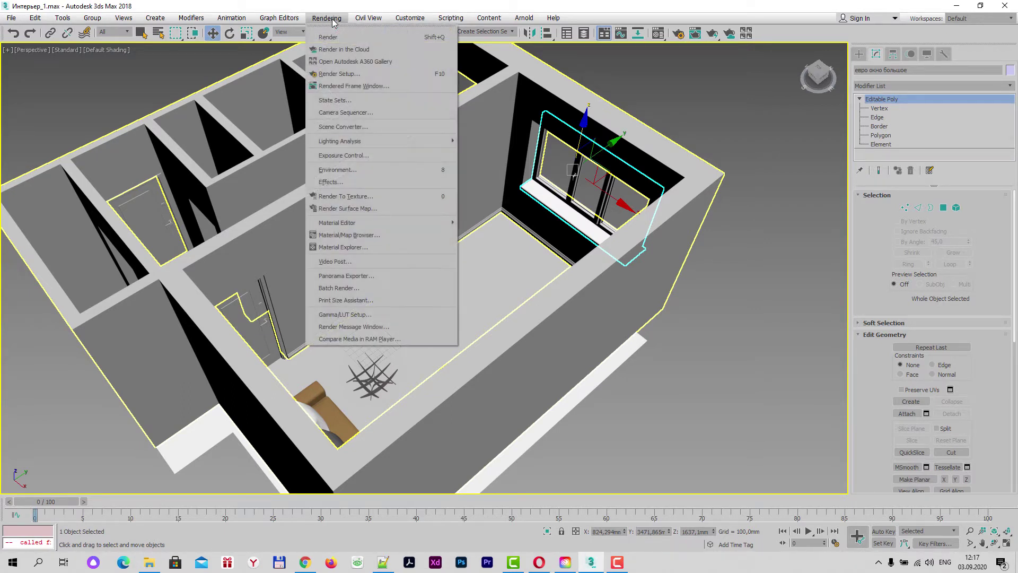
left_click(339, 75)
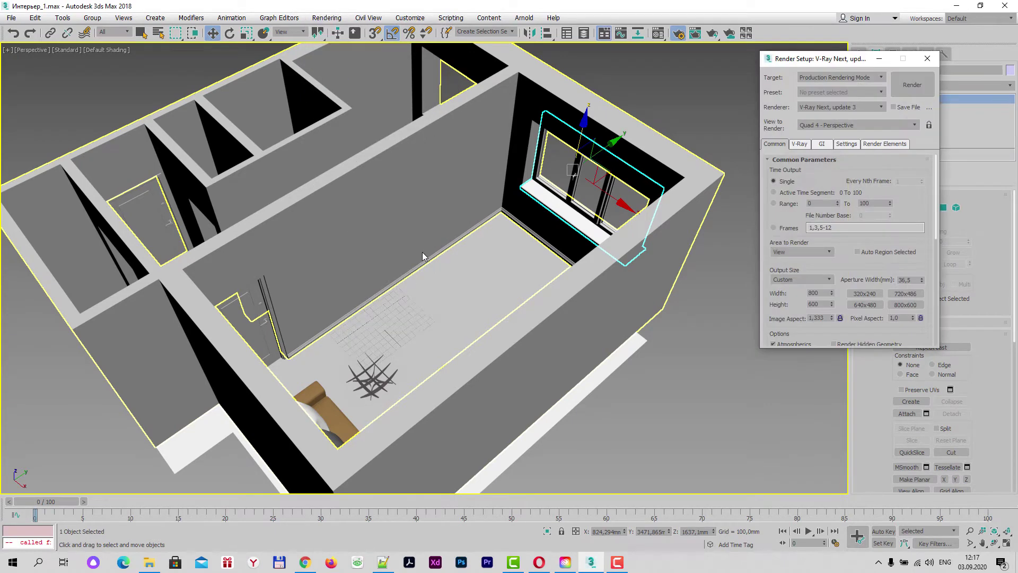
left_click_drag(825, 63, 385, 71)
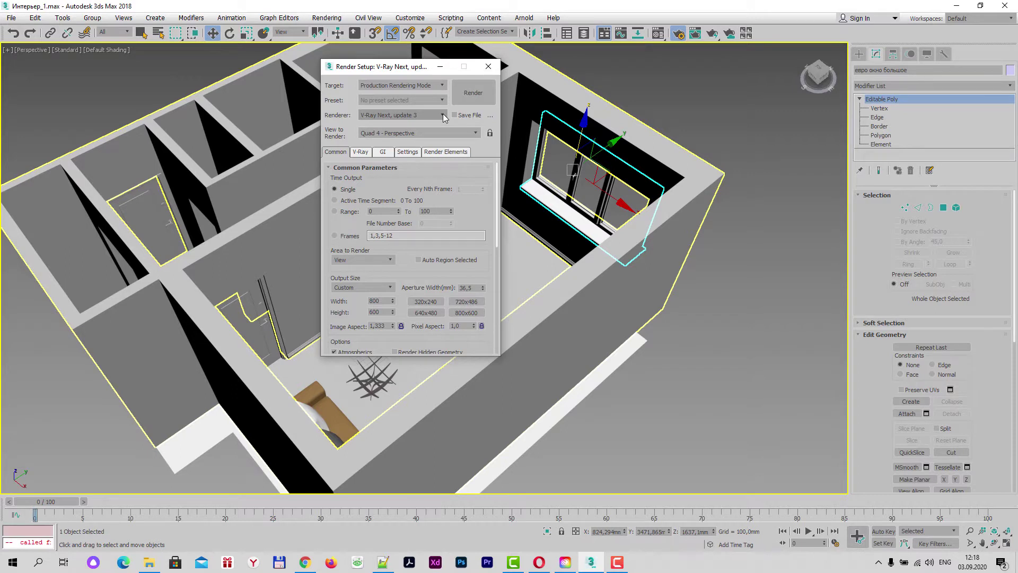
left_click(444, 115)
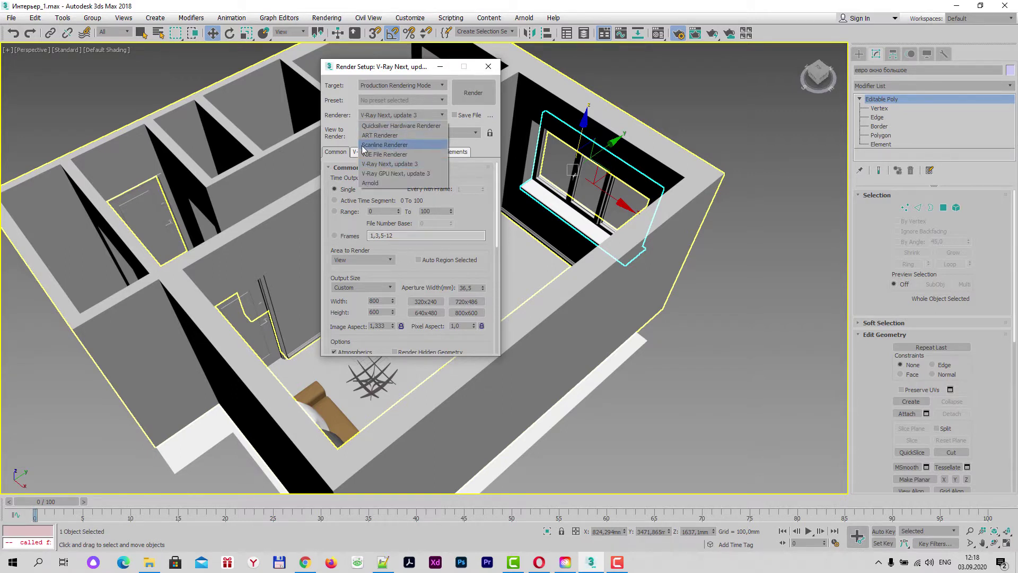
left_click(404, 144)
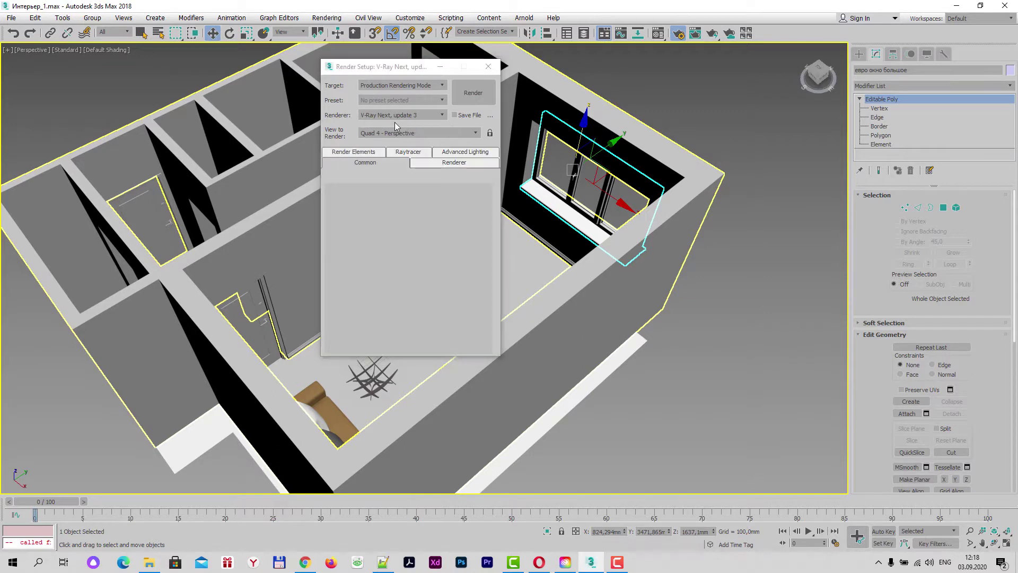
left_click(439, 115)
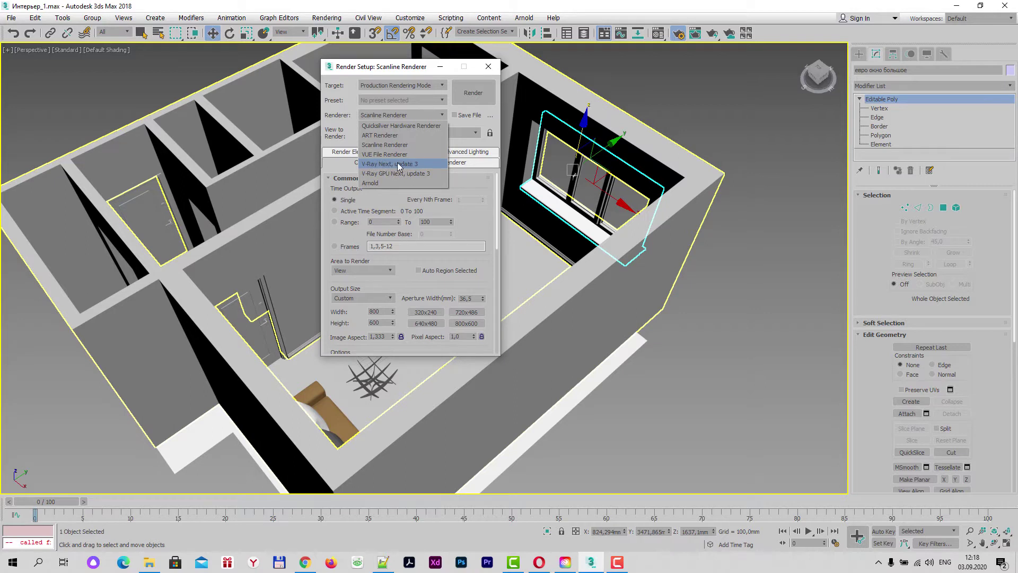
left_click(398, 164)
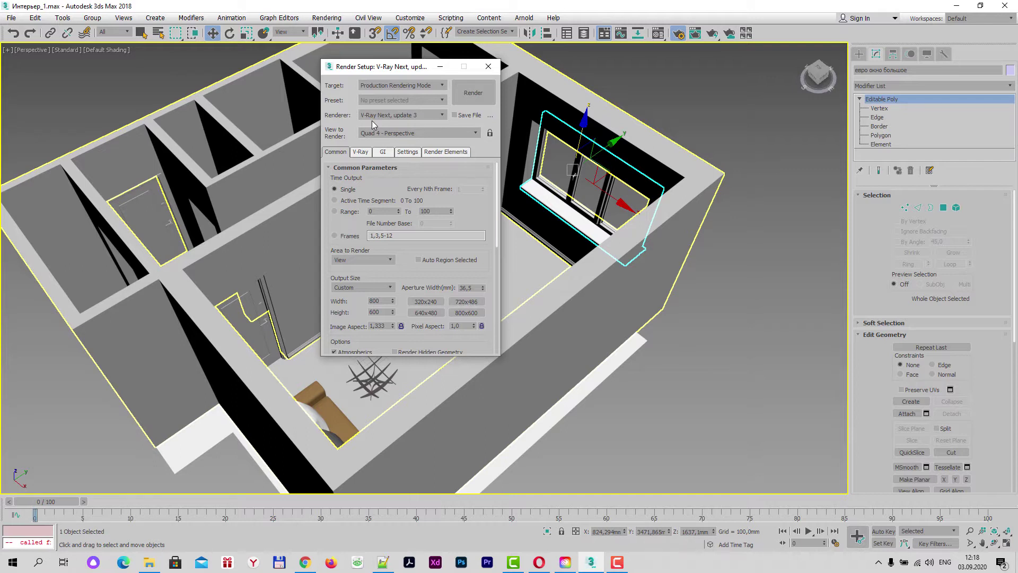
mouse_move(411, 68)
left_mouse_down()
mouse_move(363, 77)
mouse_move(256, 69)
left_mouse_up()
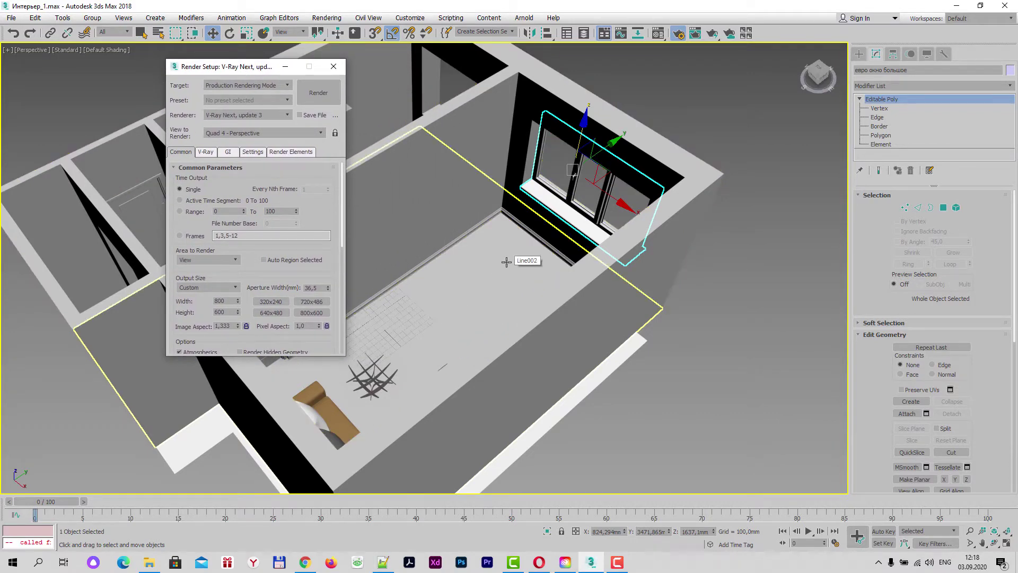
middle_click_drag(507, 262, 514, 253, "alt")
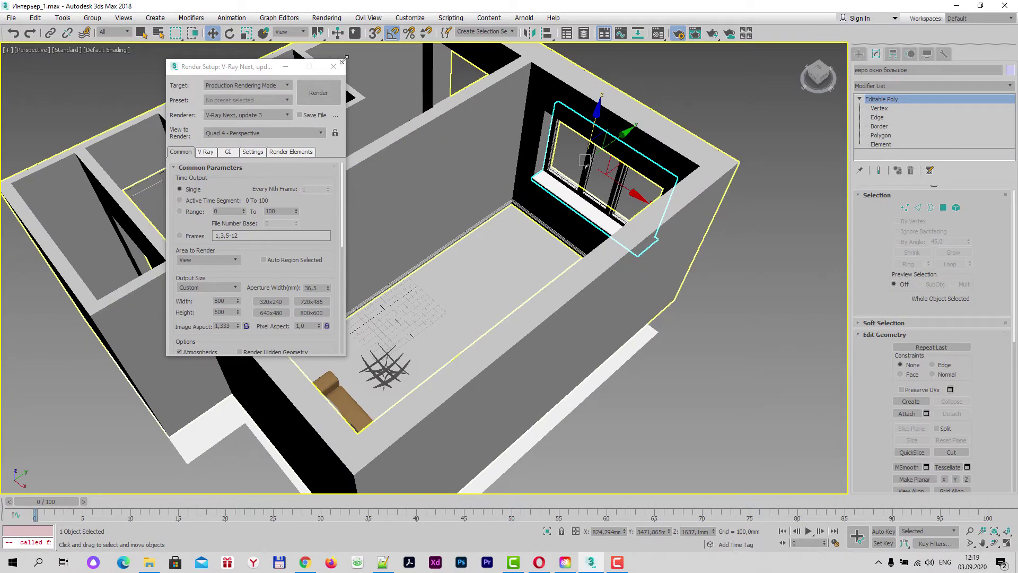
left_click(333, 67)
Select the floor outline Line002 and frame the apartment with the sofa in view
left_click(473, 274)
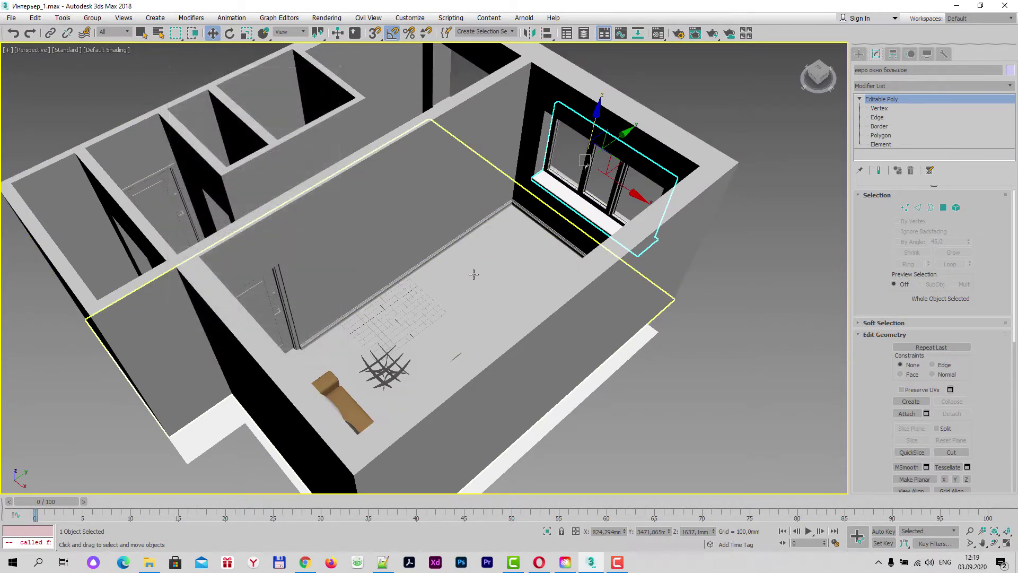
mouse_move(474, 274)
middle_mouse_down("alt")
mouse_move(371, 270)
mouse_move(356, 254)
middle_mouse_up("alt")
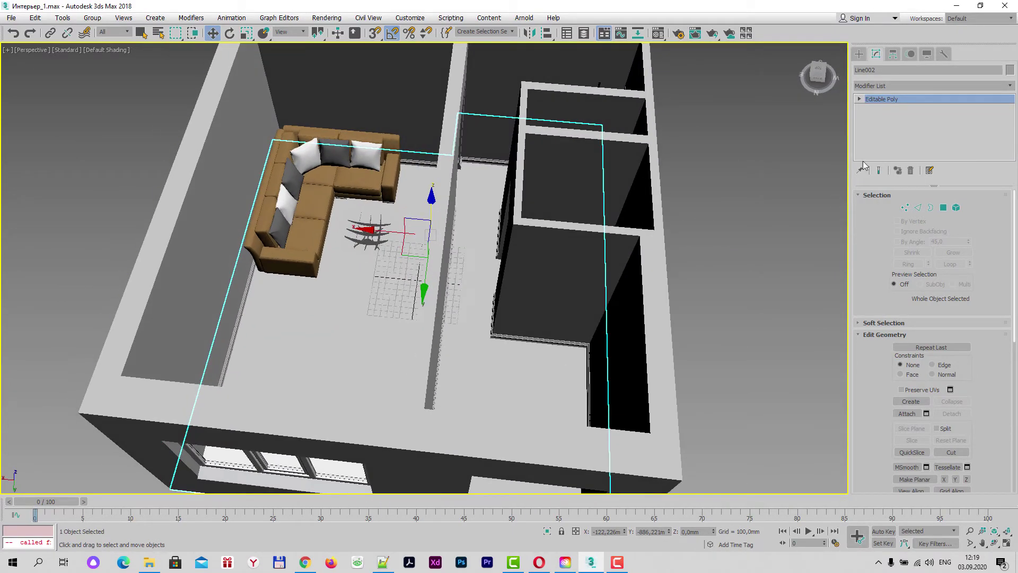
mouse_move(509, 255)
middle_mouse_down("alt")
mouse_move(518, 261)
mouse_move(479, 276)
middle_mouse_up("alt")
scroll(486, 271, "down", 2)
scroll(480, 277, "down", 2)
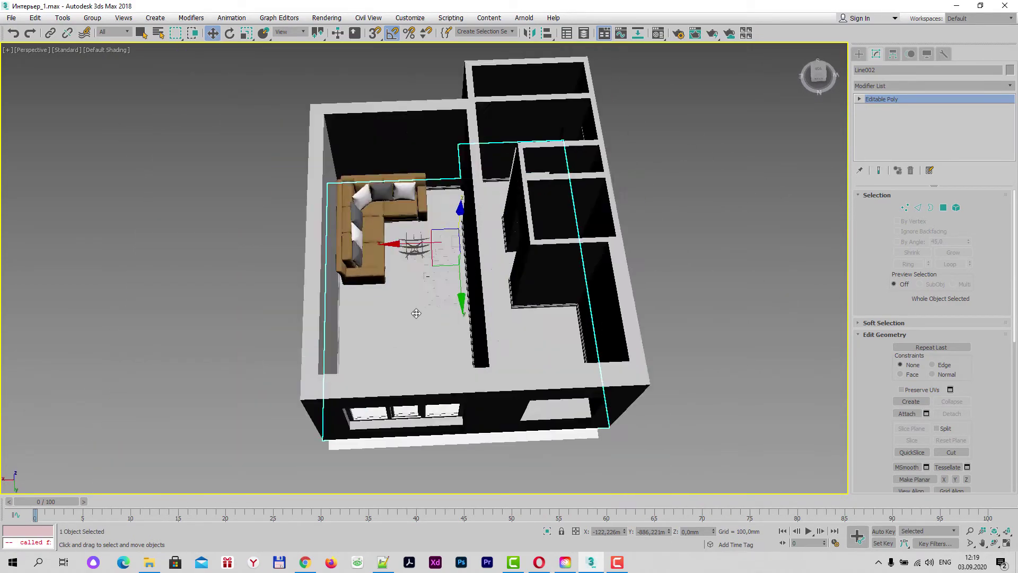
scroll(424, 314, "up", 3)
mouse_move(423, 313)
middle_mouse_down()
mouse_move(348, 341)
mouse_move(364, 308)
middle_mouse_up()
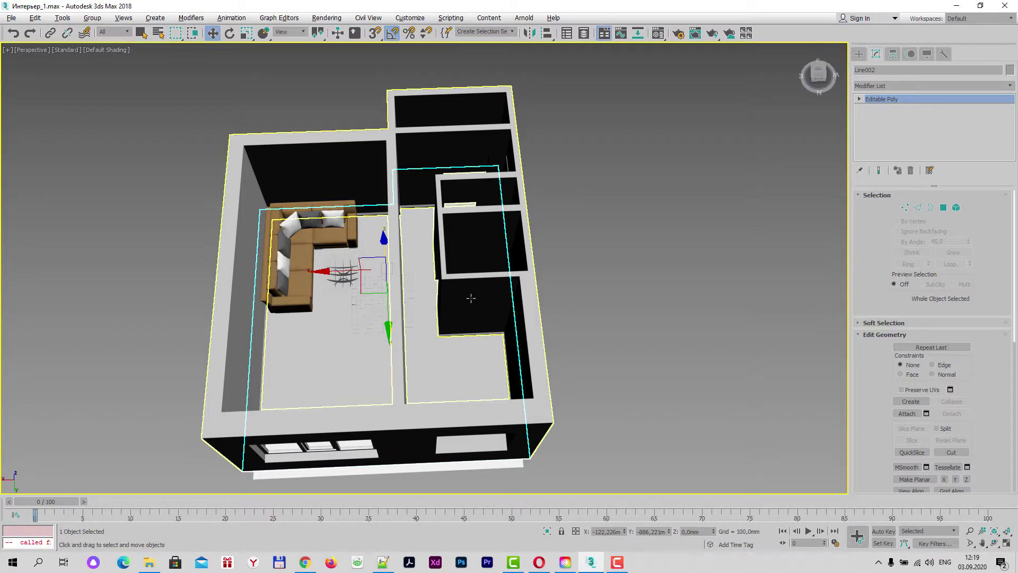
Turn on Edged Faces with F4 from an oblique view and add the walls to the selection
mouse_move(471, 297)
middle_mouse_down("alt")
mouse_move(408, 298)
mouse_move(382, 315)
middle_mouse_up("alt")
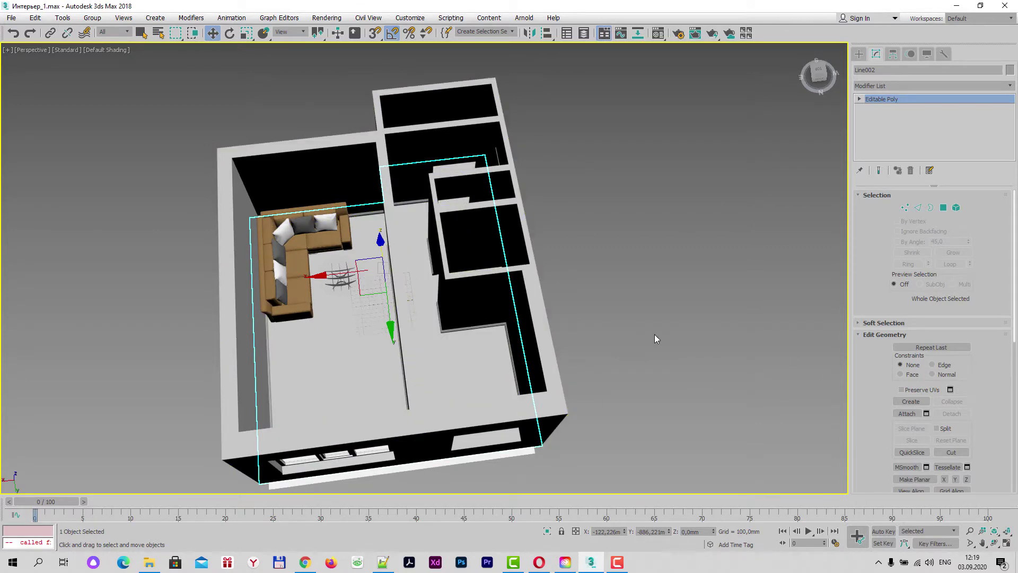
middle_click_drag(654, 334, 676, 325, "alt")
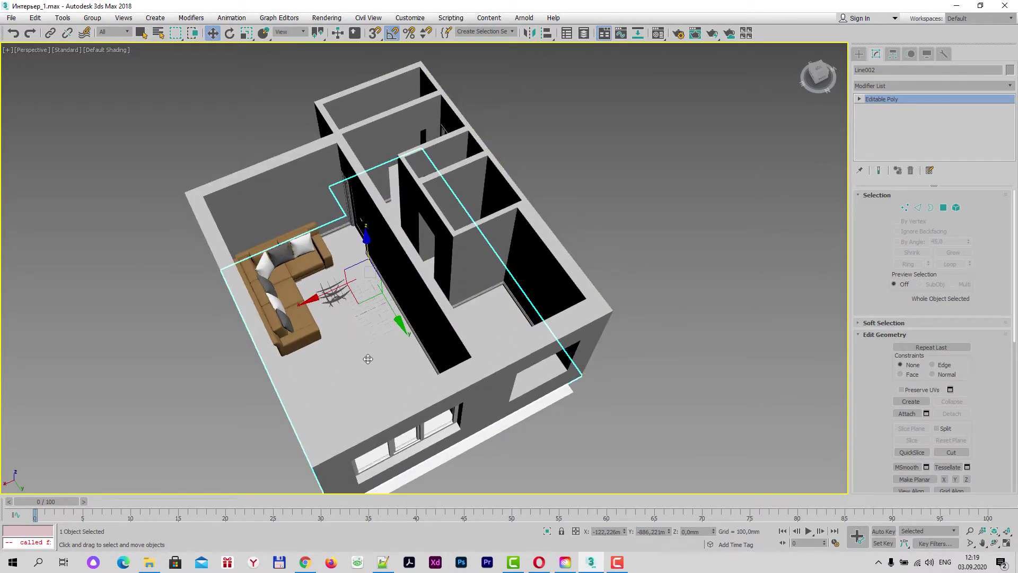
key("F4")
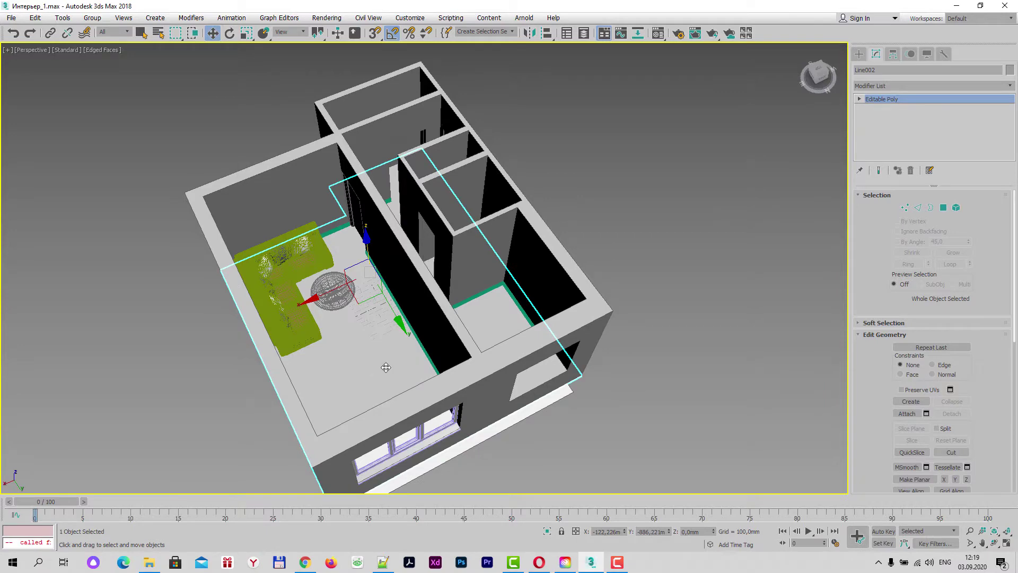
middle_click_drag(383, 366, 384, 354, "alt")
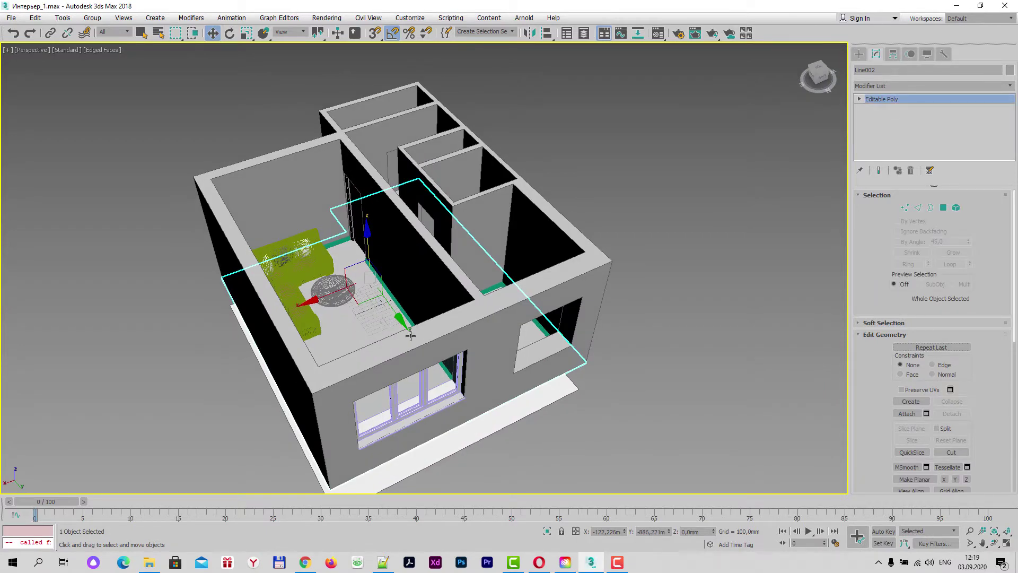
left_click(480, 316, "ctrl")
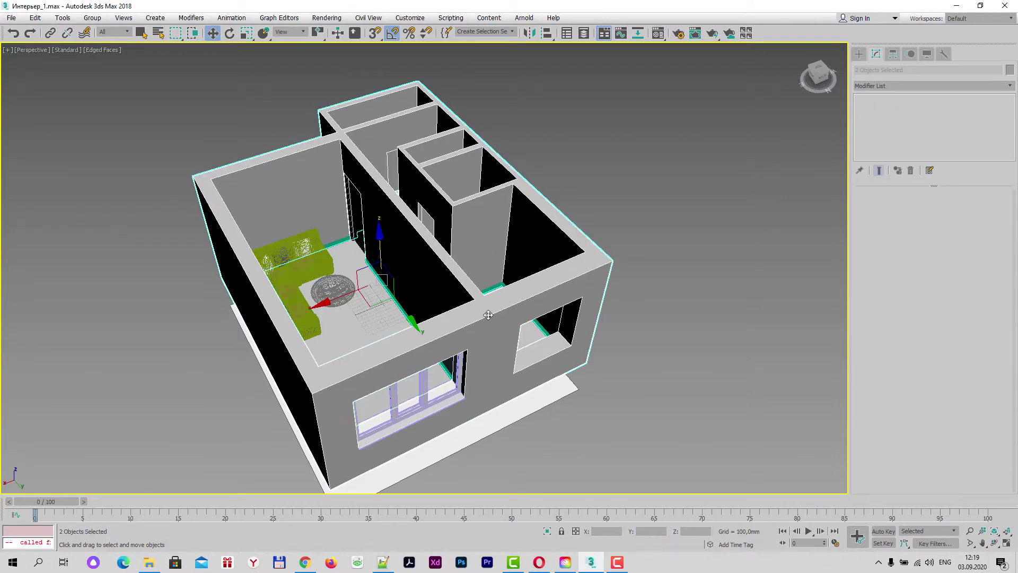
Isolate the walls and floor, clear the selection, and pick the floor object from below
middle_click_drag(483, 320, 454, 404, "alt")
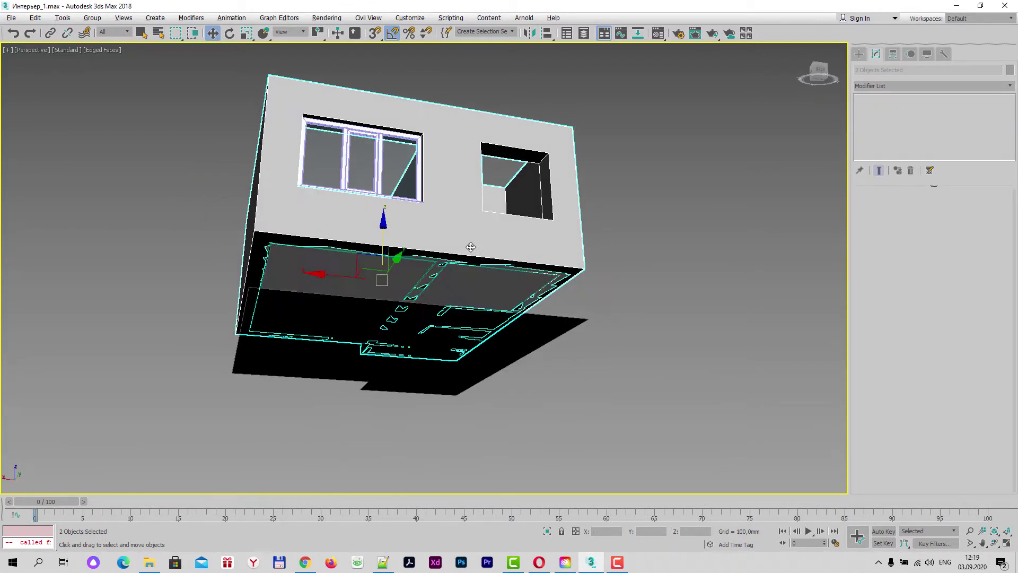
left_click(549, 535)
scroll(538, 359, "down", 1)
scroll(538, 359, "down", 2)
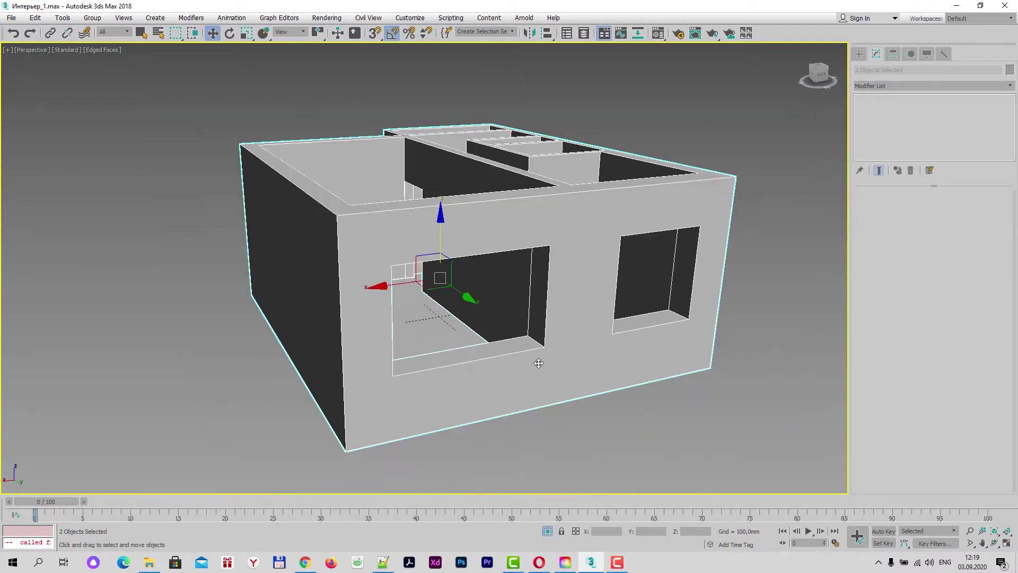
left_click(588, 438)
scroll(572, 424, "down", 1)
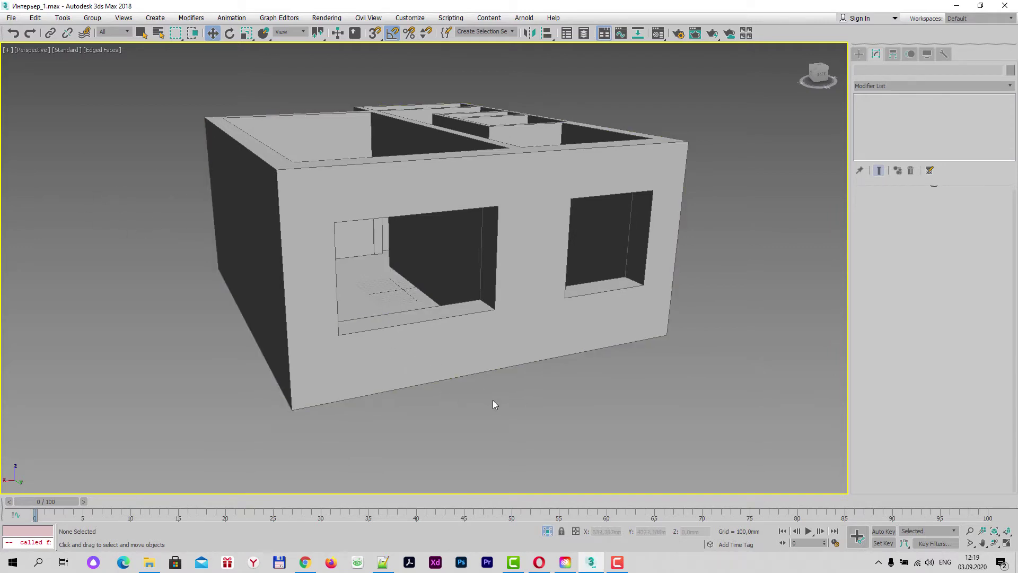
middle_click_drag(500, 399, 361, 229, "alt")
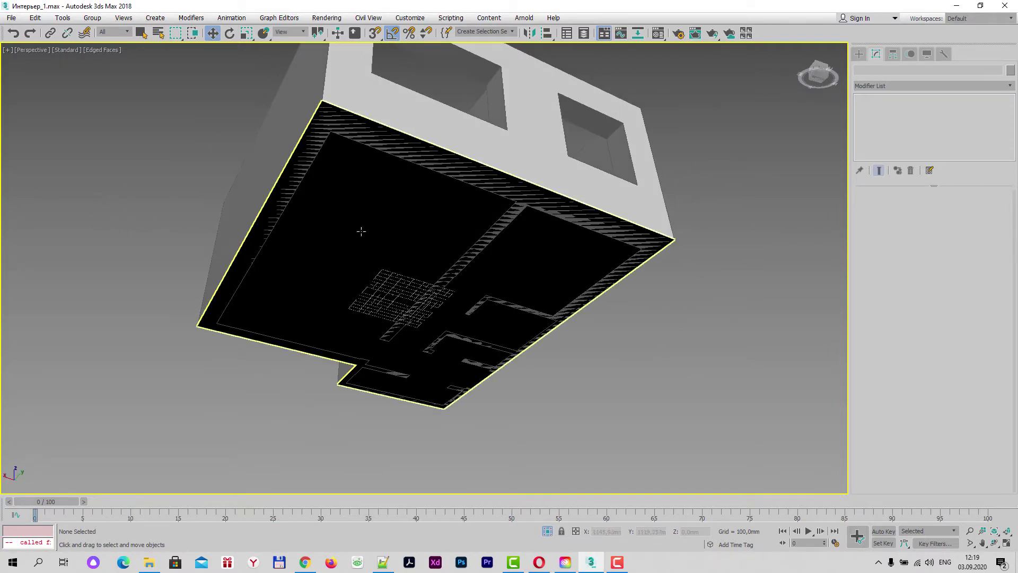
left_click(361, 229)
middle_click_drag(361, 229, 373, 313, "alt")
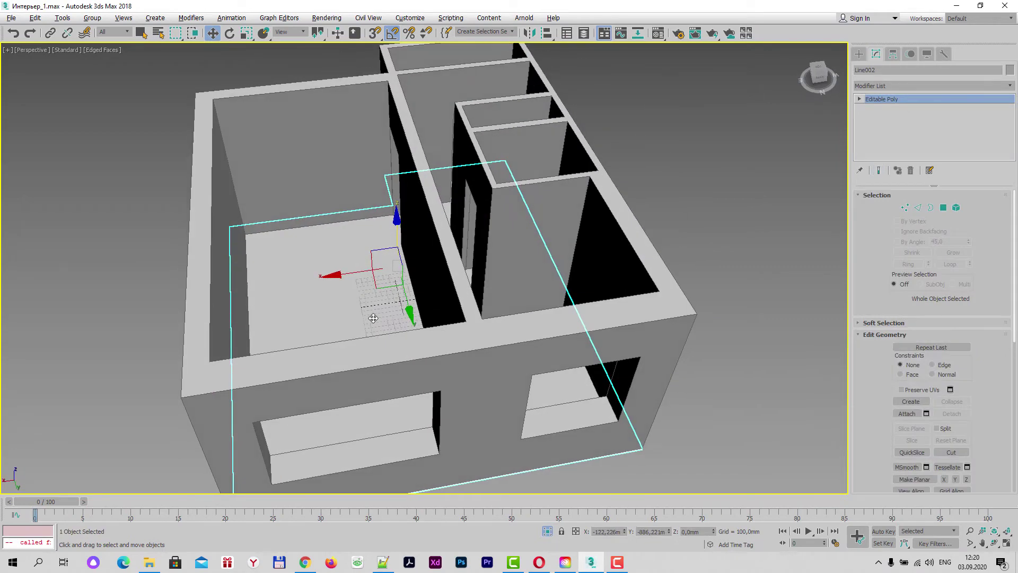
Maximize the Top viewport and centre the floor plan in it
key("alt+w")
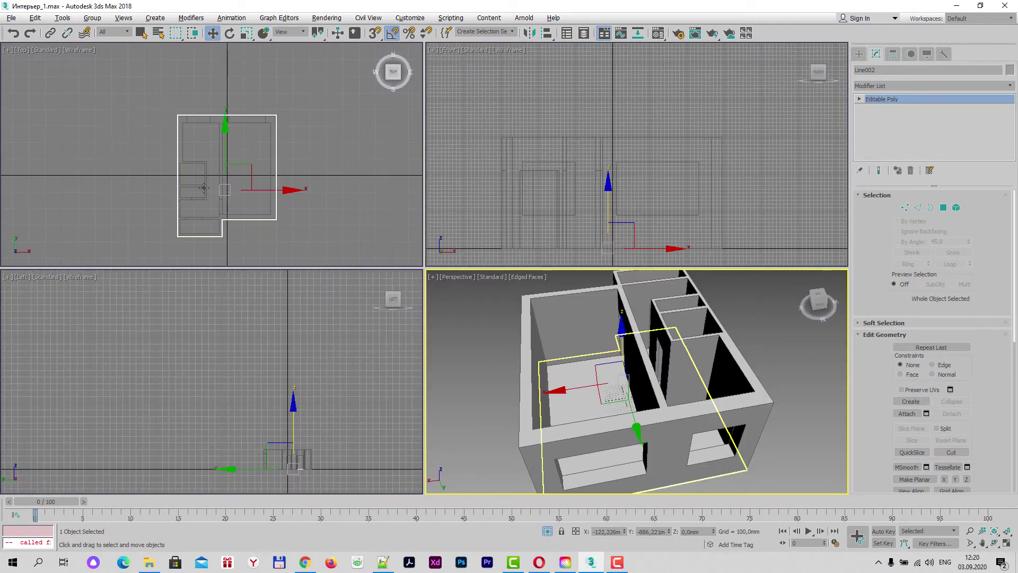
middle_click(314, 155)
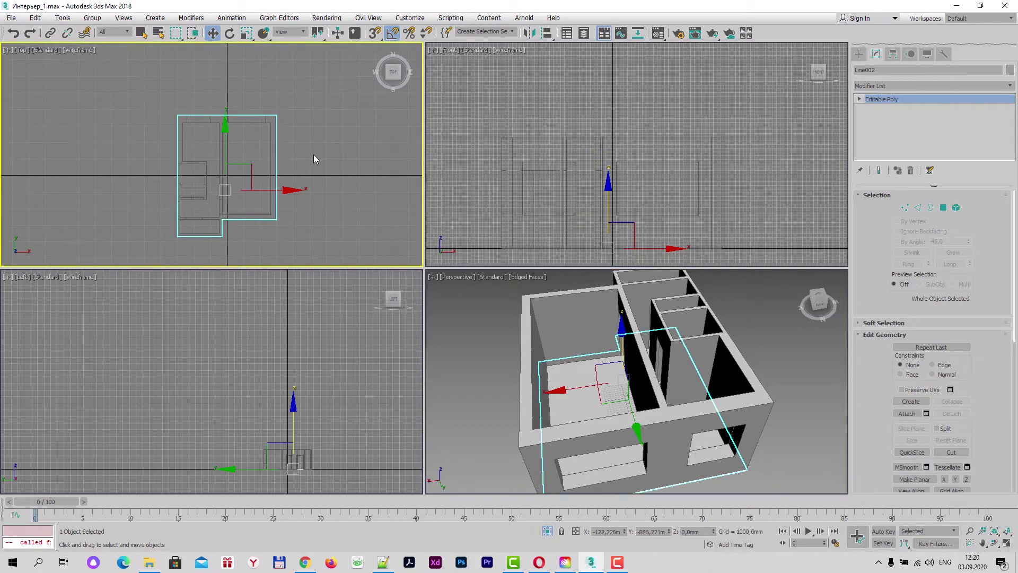
key("alt+w")
middle_click_drag(536, 313, 541, 268)
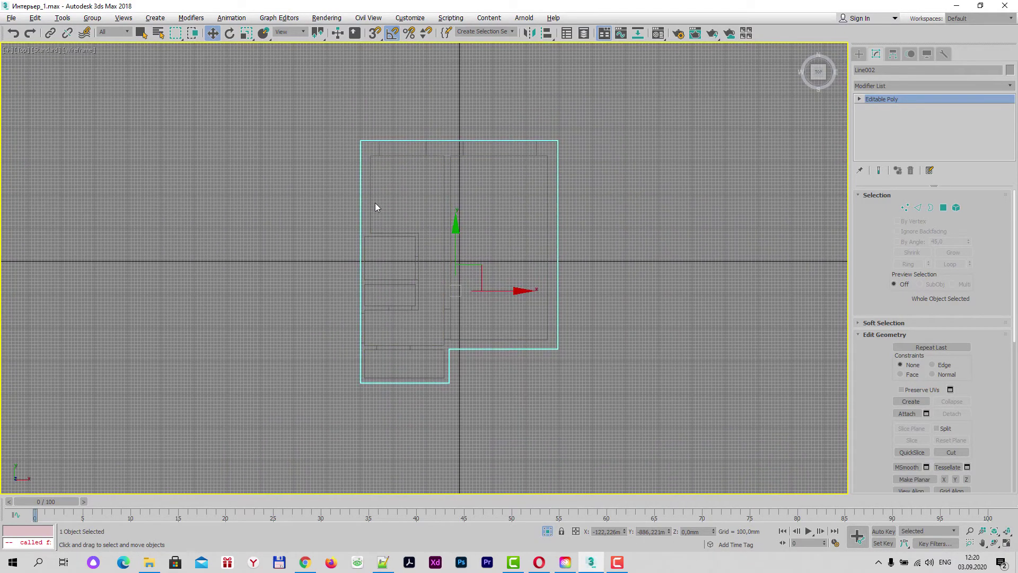
middle_click_drag(468, 264, 409, 247)
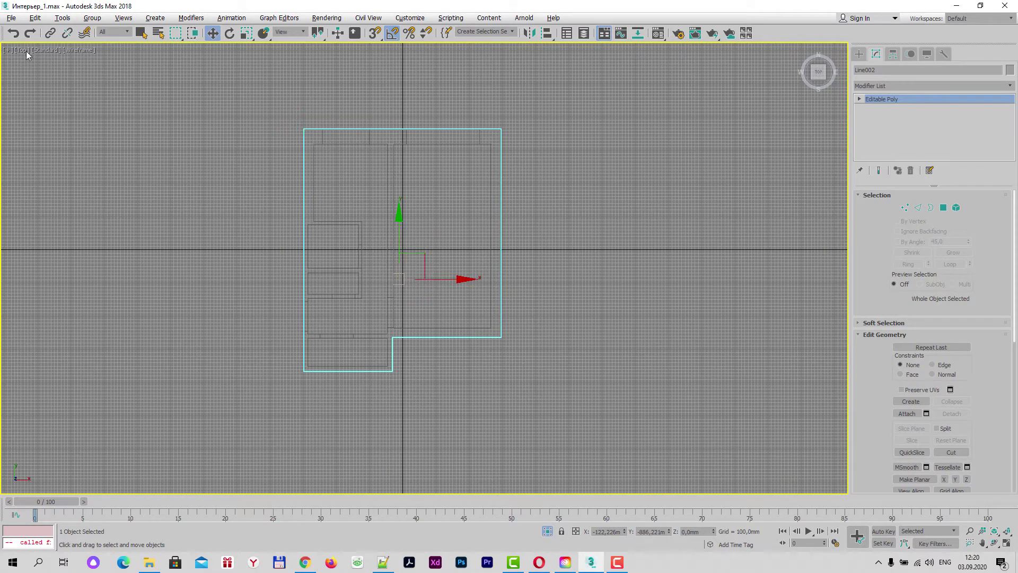
Switch to Polygon level, zoom in, and select the floor's single polygon
left_click(943, 208)
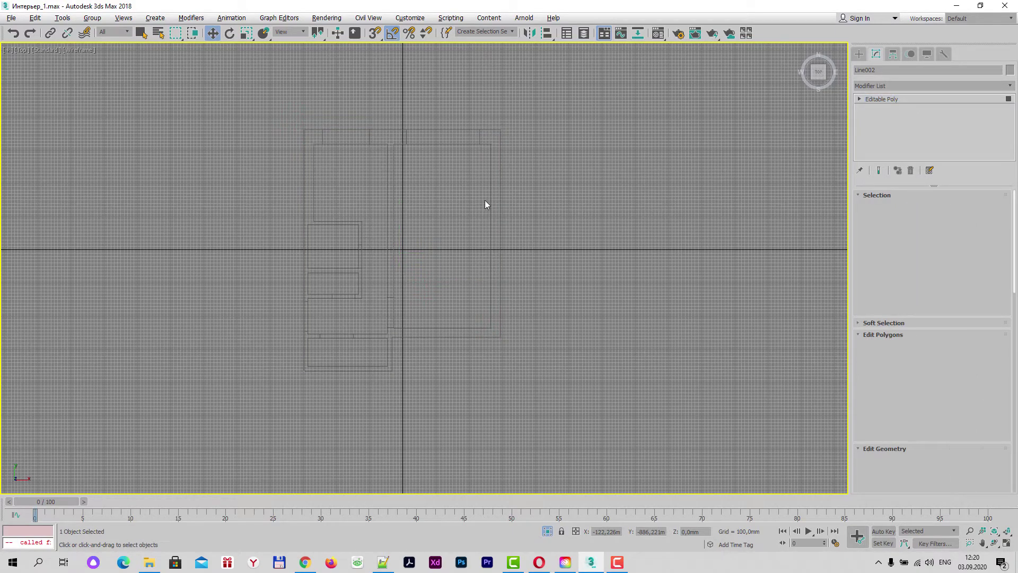
scroll(425, 225, "up", 1)
scroll(425, 225, "up", 1)
scroll(424, 221, "up", 1)
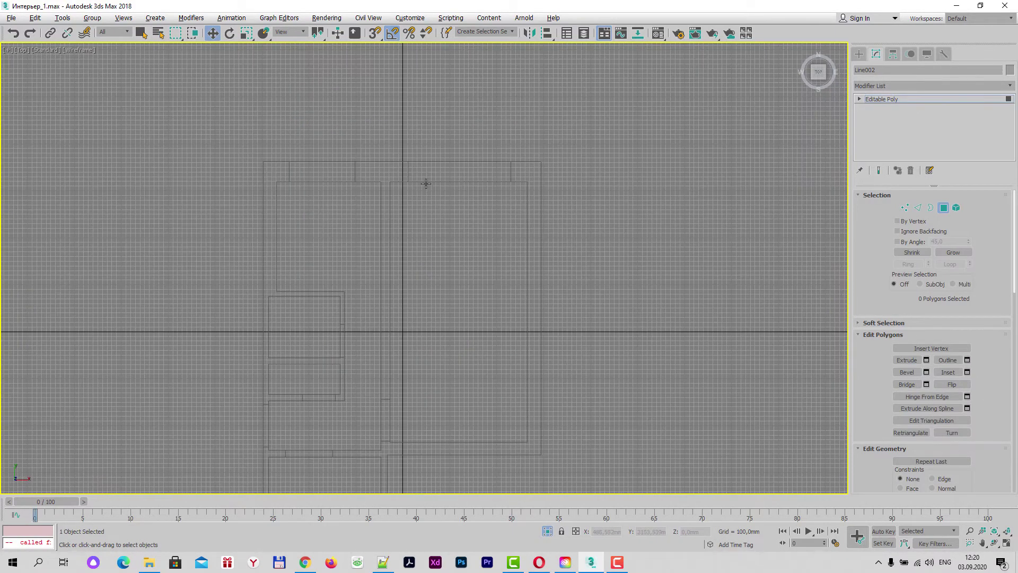
left_click(427, 181)
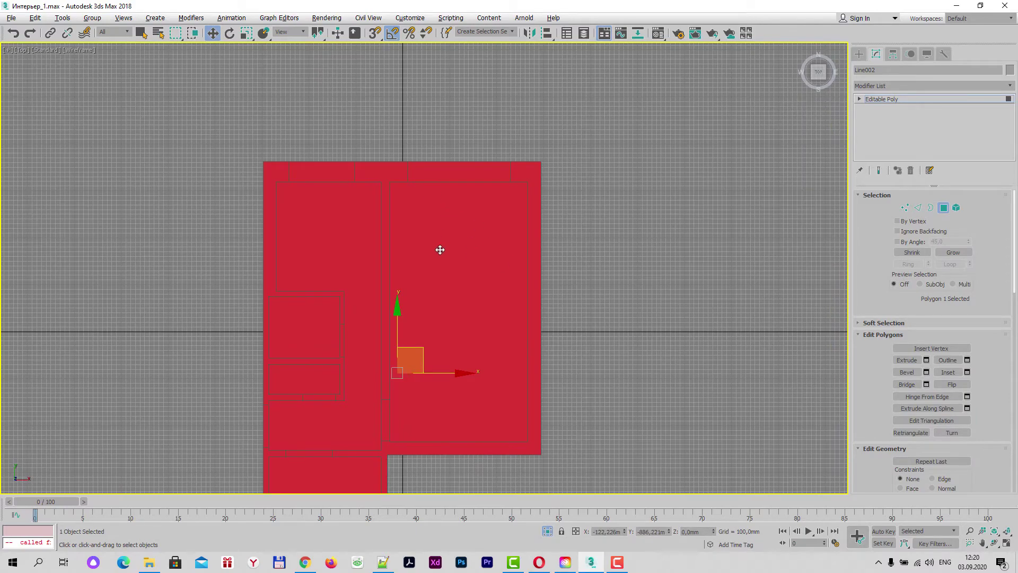
middle_click_drag(461, 254, 464, 199)
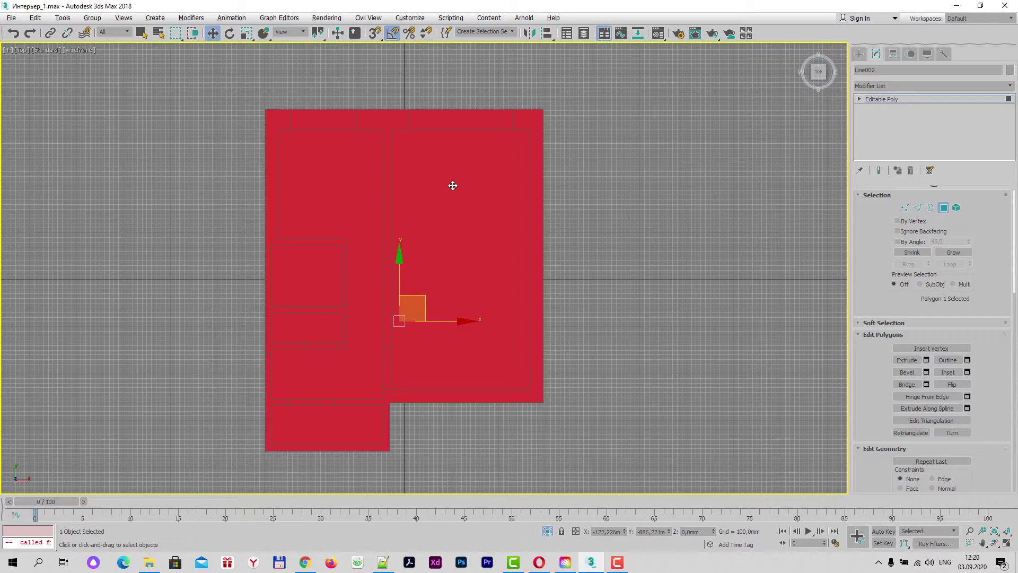
key("F2")
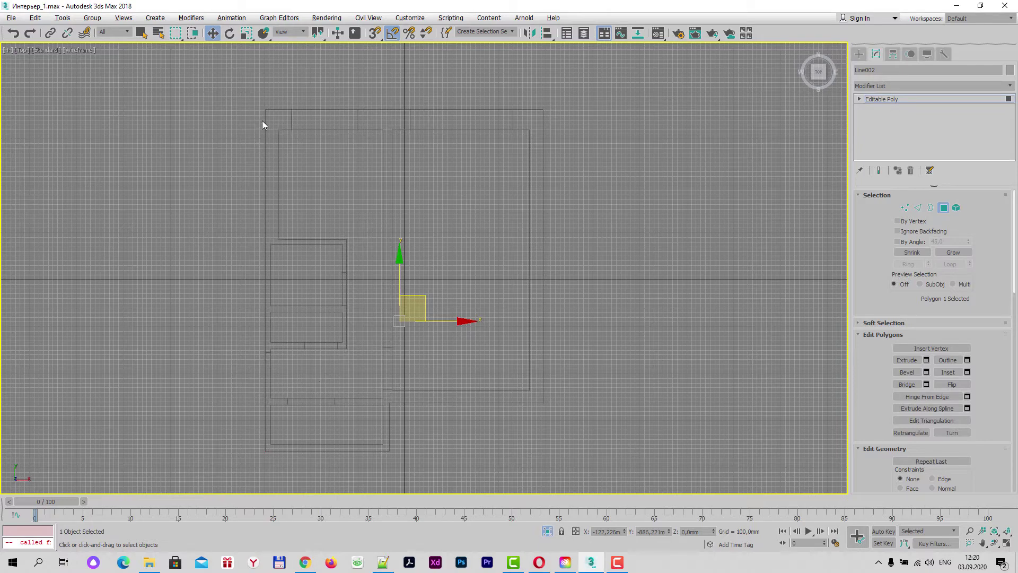
scroll(261, 135, "up", 2)
scroll(277, 191, "up", 3)
scroll(282, 182, "up", 3)
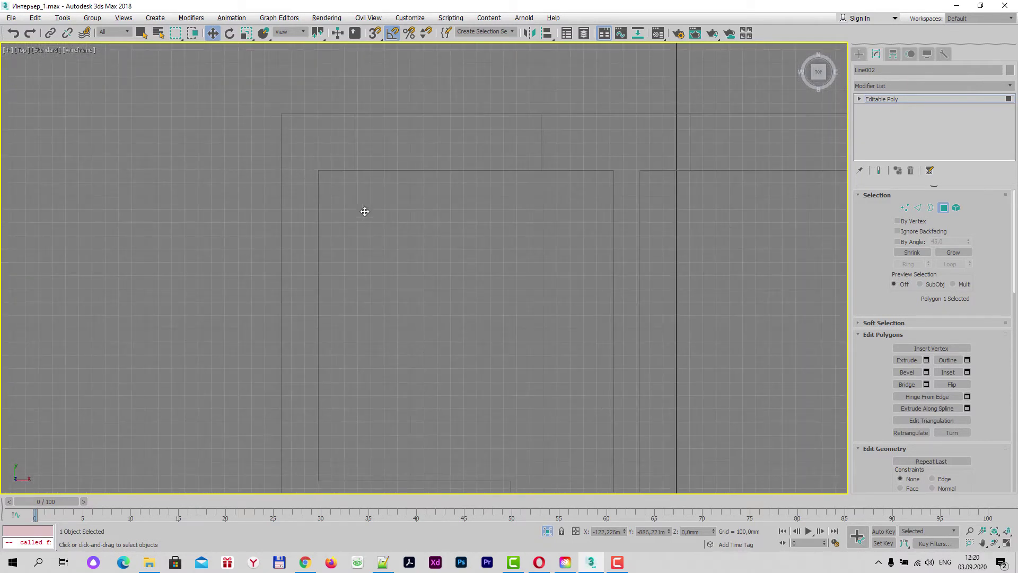
scroll(407, 227, "down", 2)
scroll(298, 157, "down", 2)
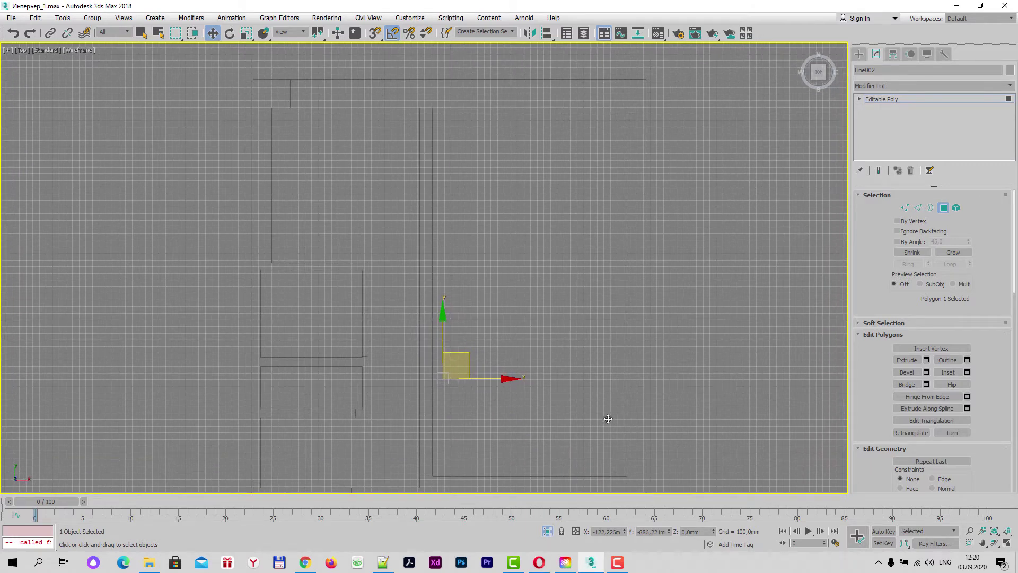
middle_click_drag(536, 316, 548, 247)
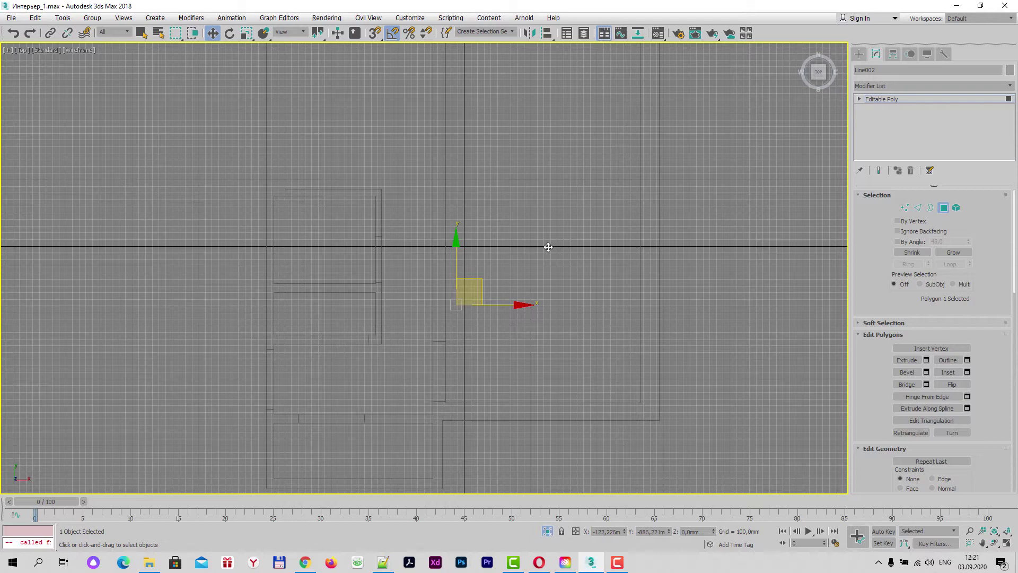
middle_click_drag(548, 247, 544, 333)
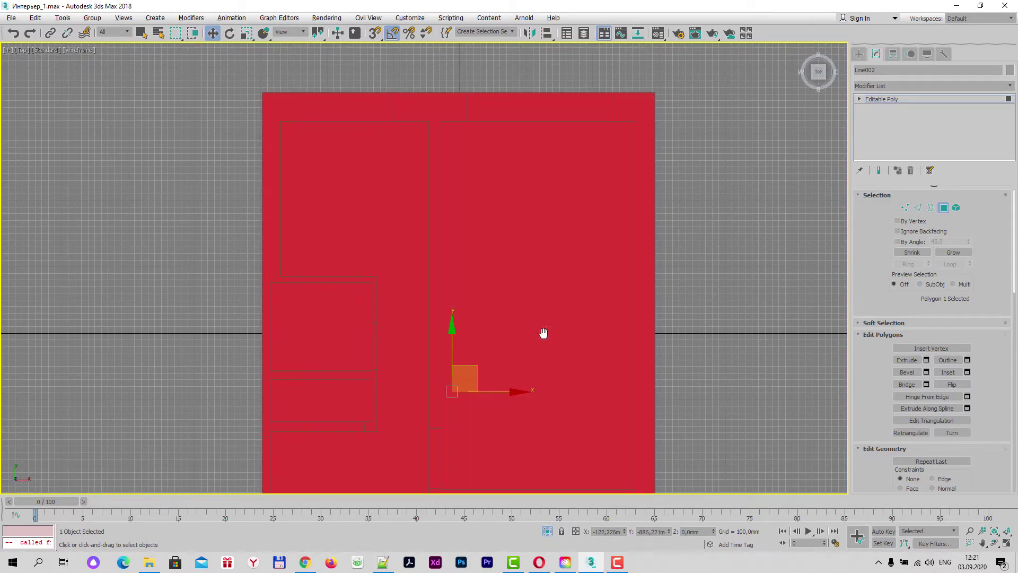
mouse_move(543, 333)
middle_mouse_down()
mouse_move(524, 262)
mouse_move(540, 323)
middle_mouse_up()
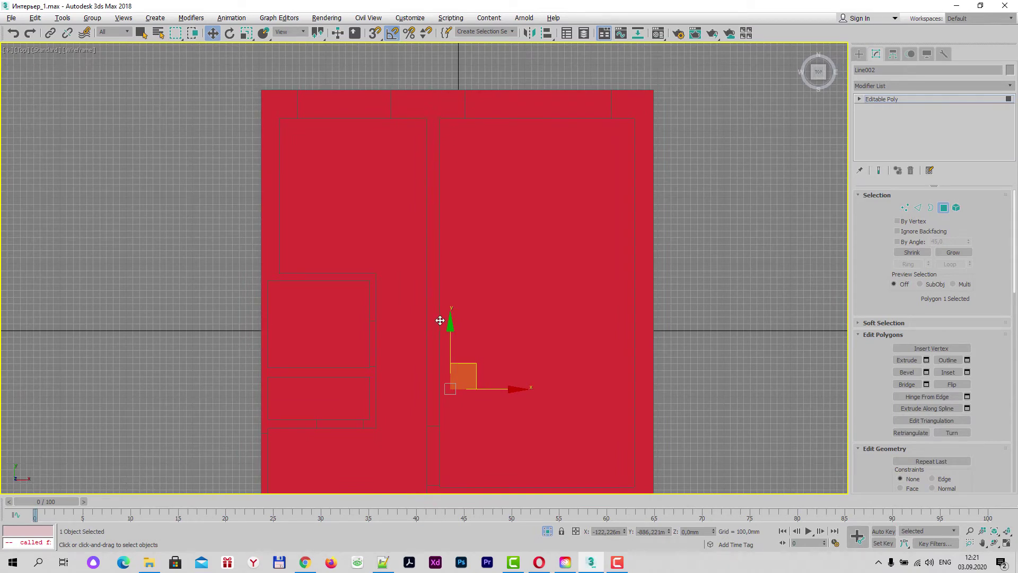
middle_click_drag(444, 321, 434, 223)
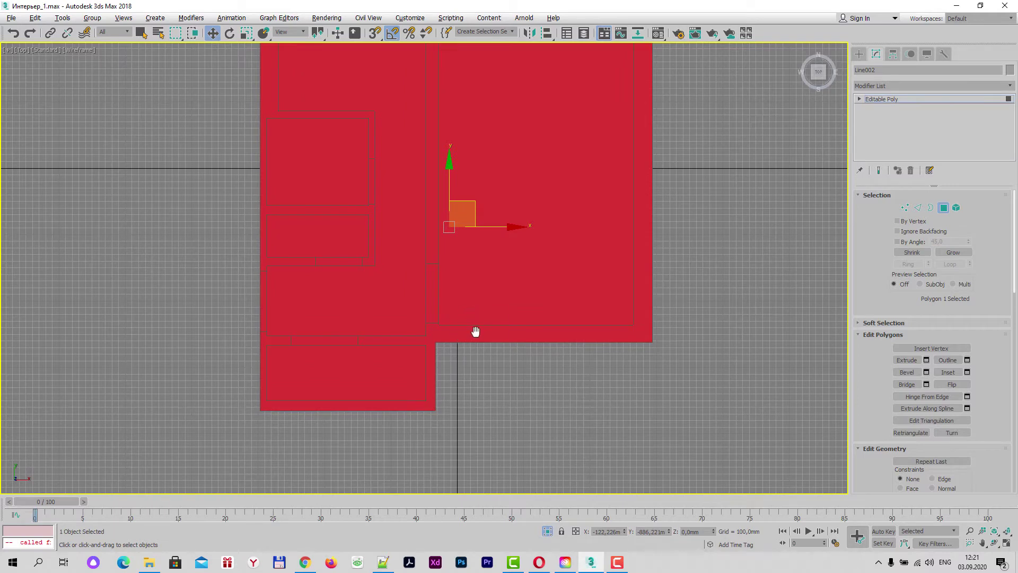
middle_click_drag(633, 244, 623, 221)
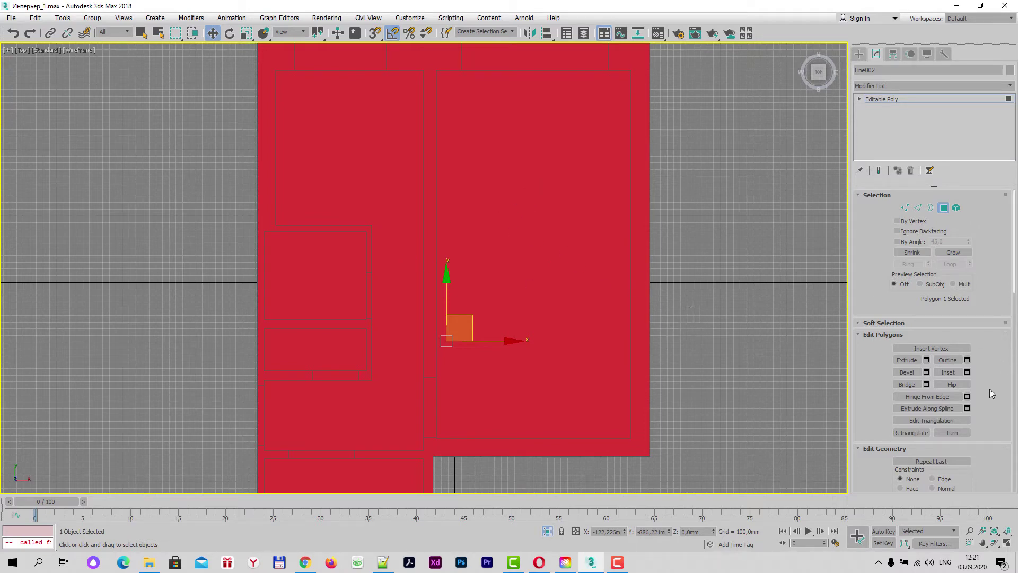
scroll(971, 376, "down", 3)
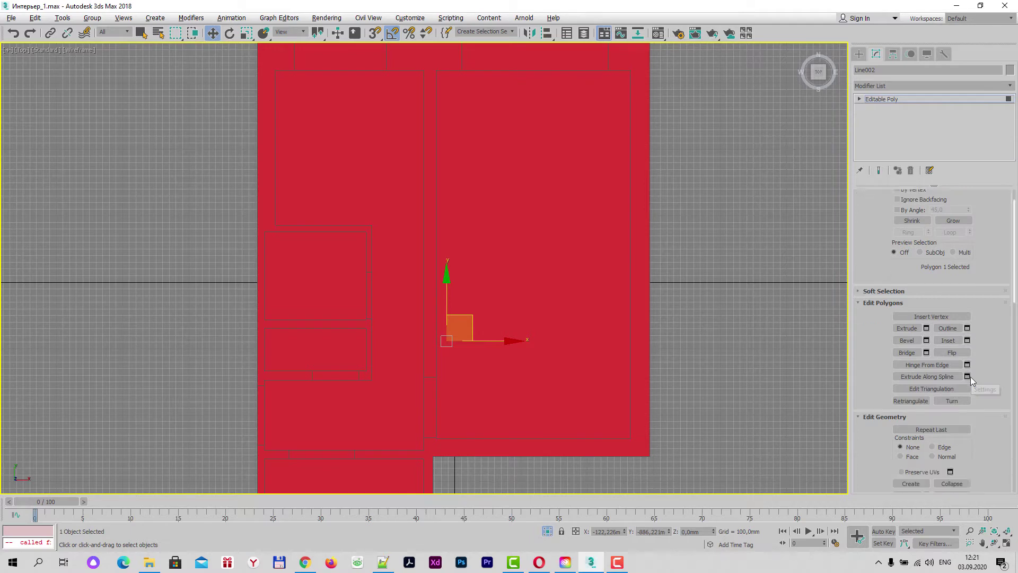
scroll(970, 379, "down", 2)
scroll(969, 376, "down", 1)
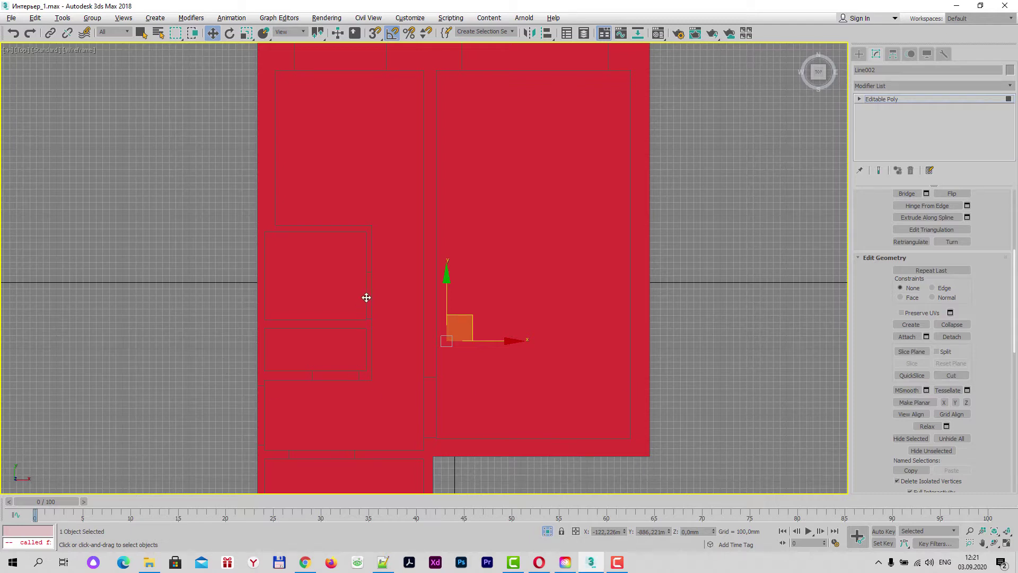
middle_click_drag(395, 290, 380, 313)
Start the Cut tool and cut a first edge from the floor's top edge across the floor
key("alt+c")
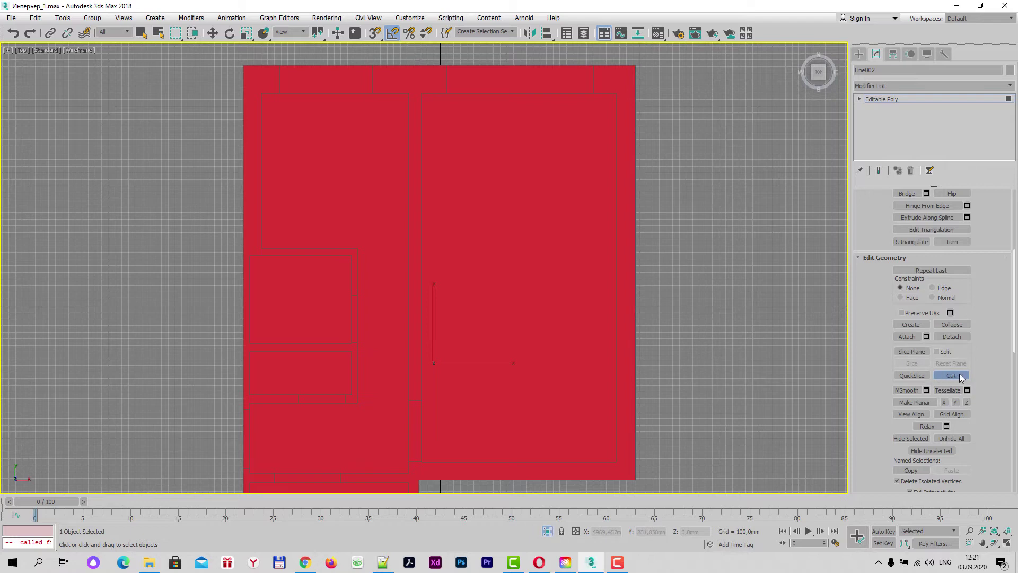
middle_click_drag(466, 175, 495, 303)
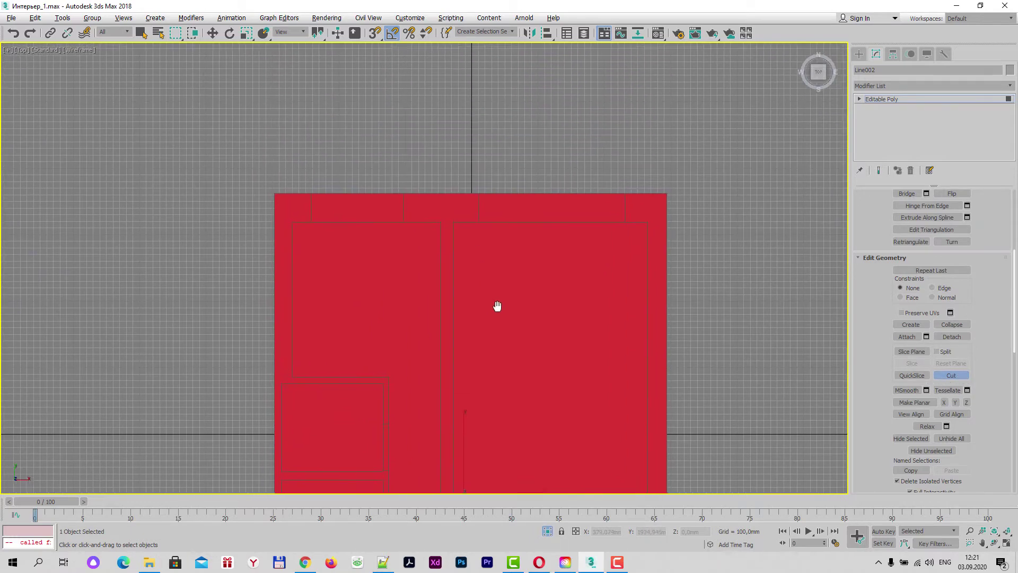
scroll(470, 255, "up", 3)
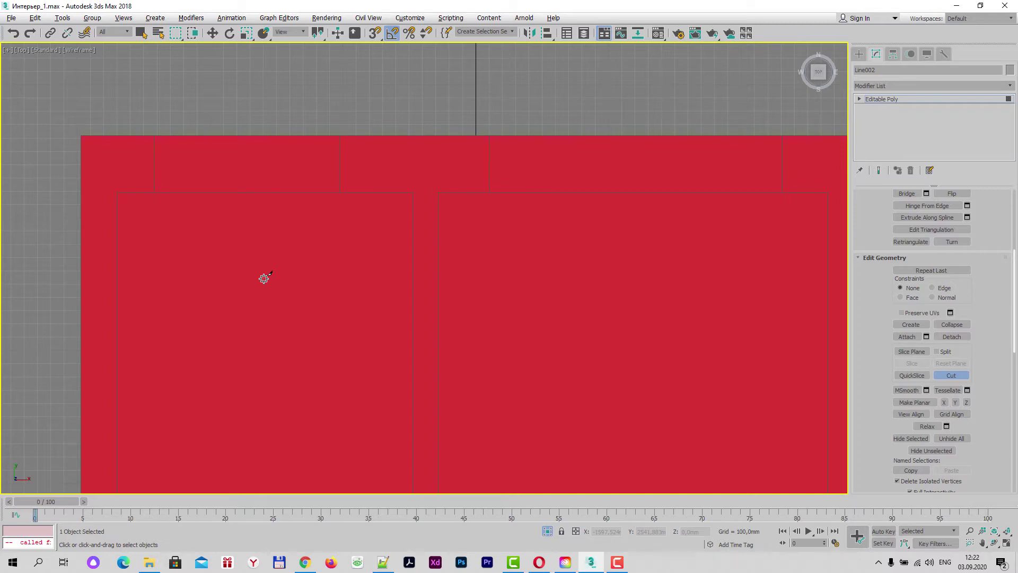
scroll(306, 309, "down", 2)
scroll(318, 304, "down", 2)
middle_click_drag(318, 304, 350, 125)
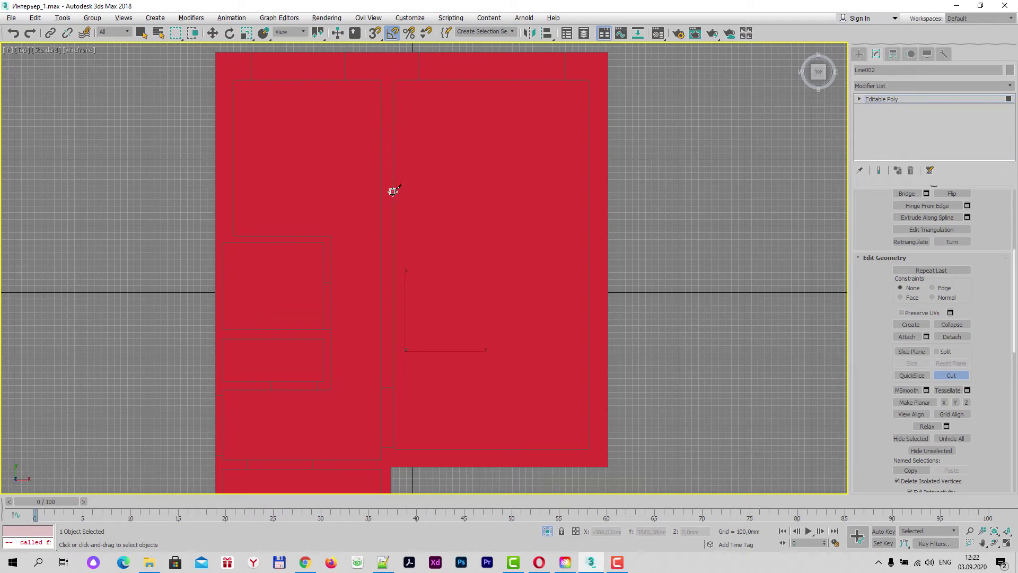
middle_click_drag(395, 252, 398, 366)
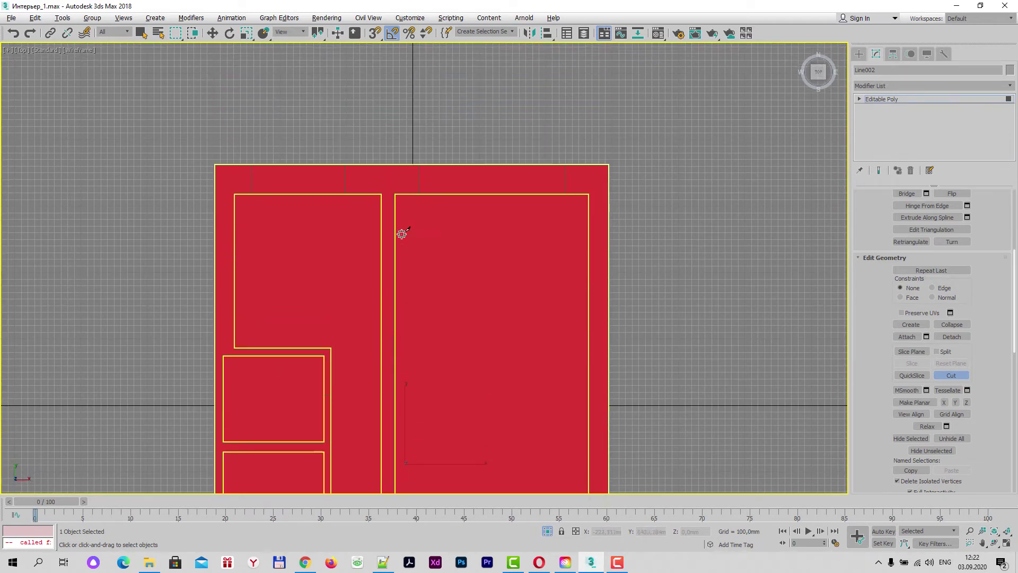
scroll(402, 232, "up", 3)
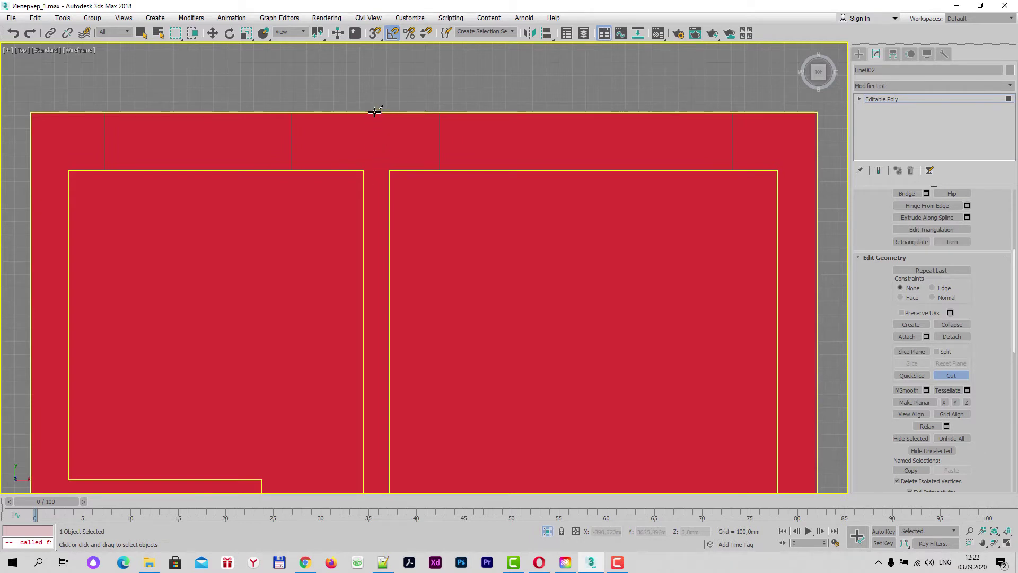
left_click(374, 112)
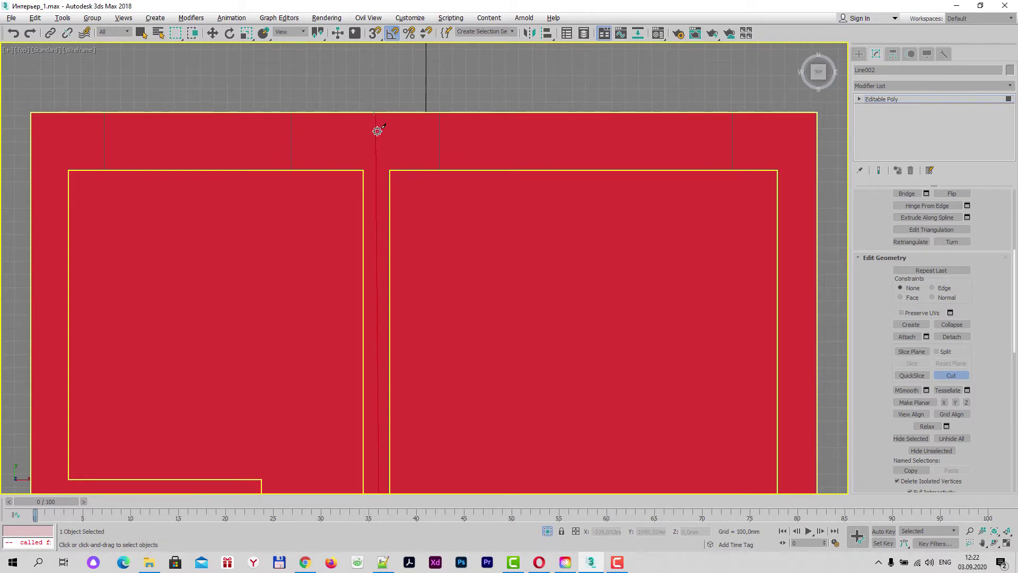
left_click(351, 189)
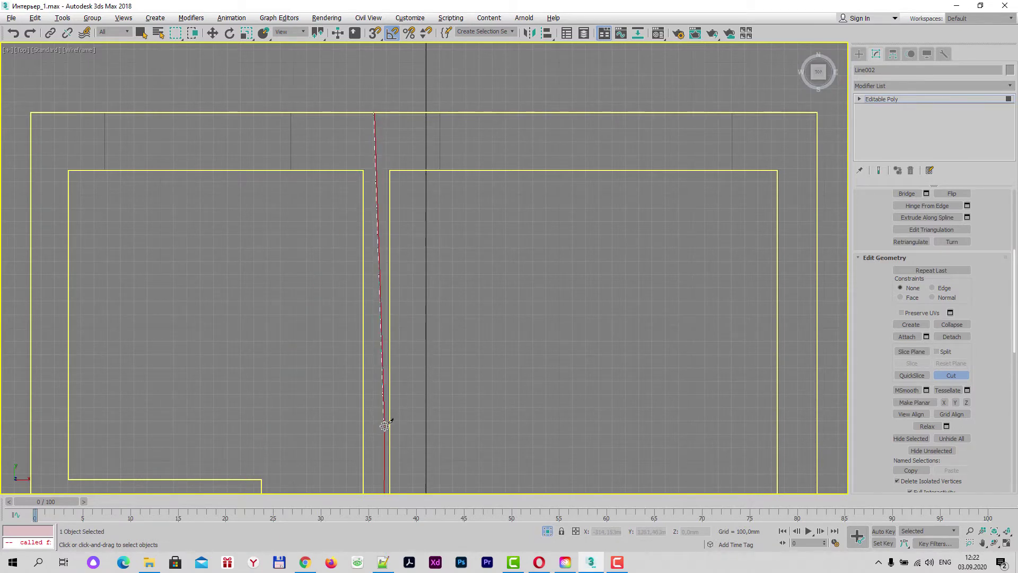
Pan and zoom up the floor plan along the wall edge toward the hallway
scroll(385, 426, "down", 3)
scroll(391, 188, "down", 2)
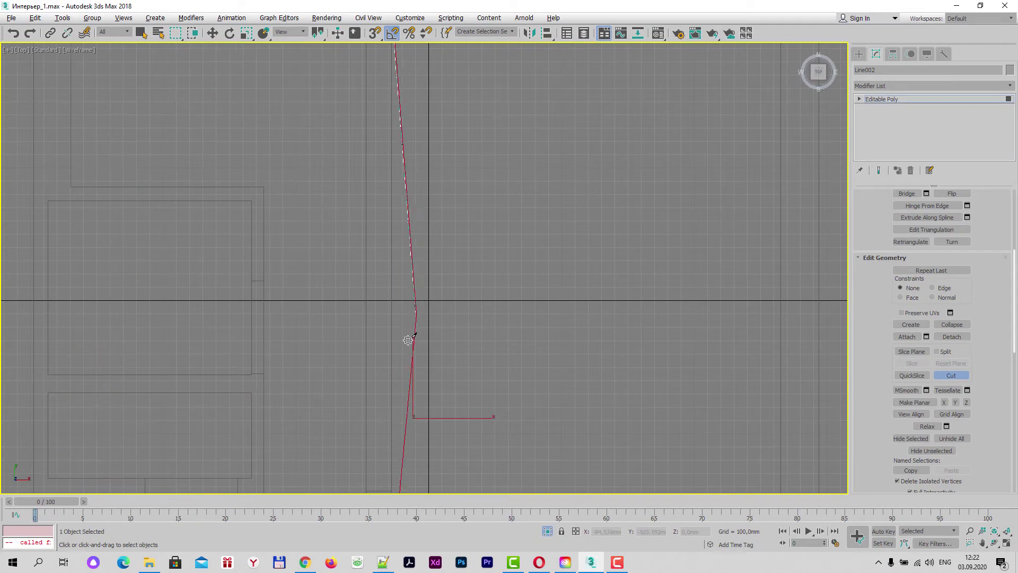
scroll(391, 390, "down", 2)
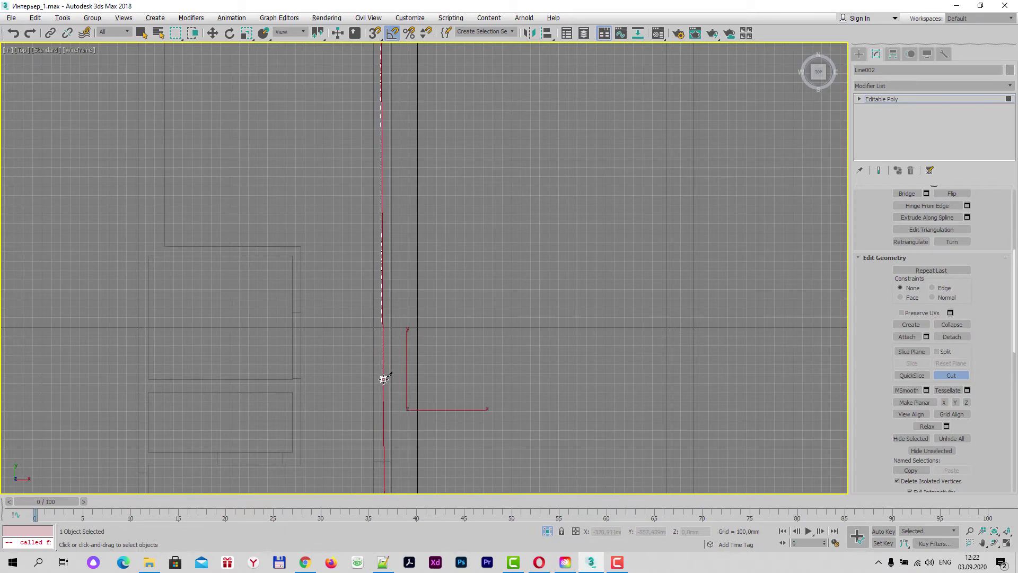
scroll(385, 376, "up", 2)
mouse_move(384, 379)
middle_mouse_down()
mouse_move(396, 281)
mouse_move(392, 53)
middle_mouse_up()
middle_click_drag(395, 412, 408, 304)
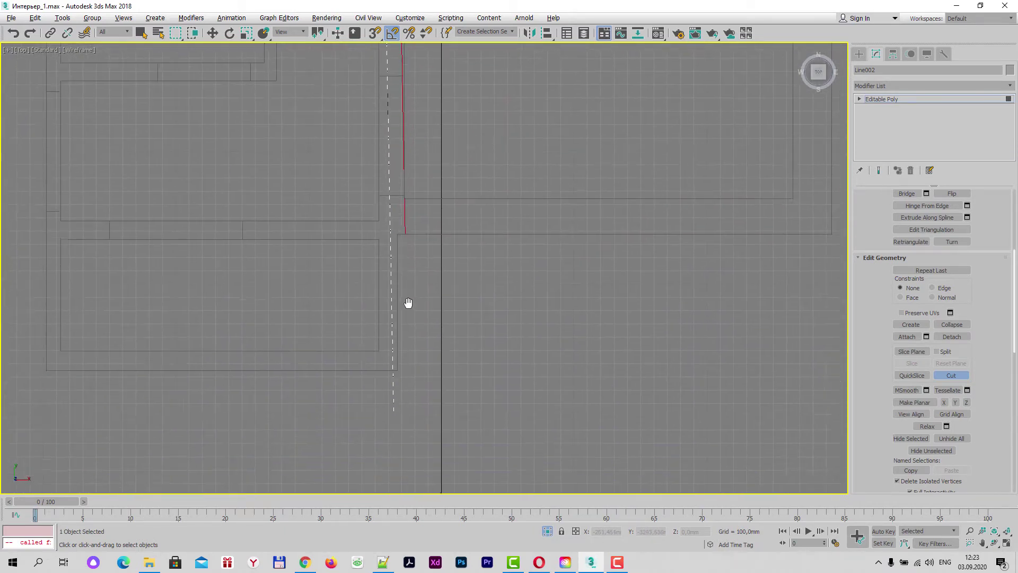
scroll(393, 336, "up", 2)
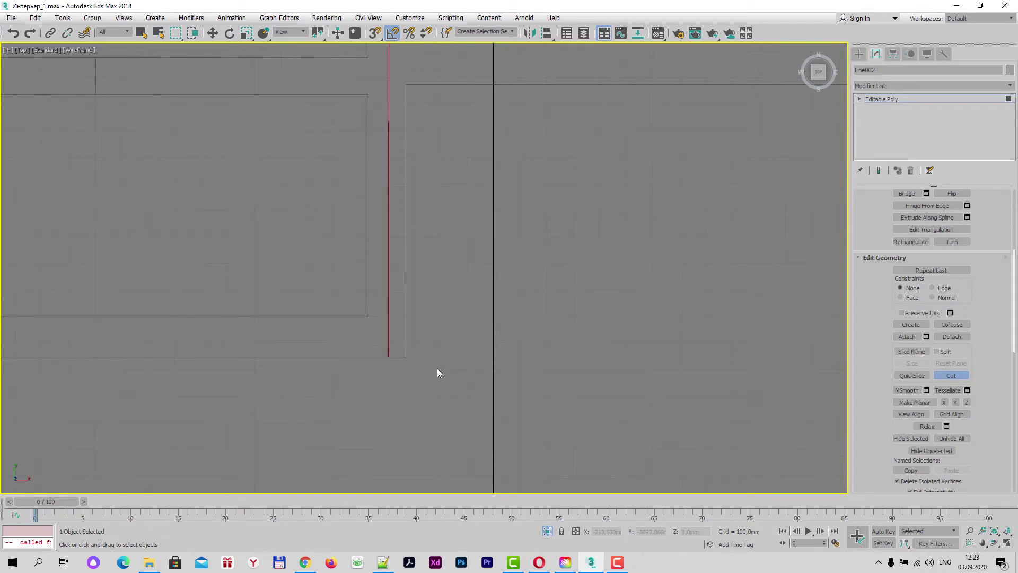
scroll(429, 357, "down", 4)
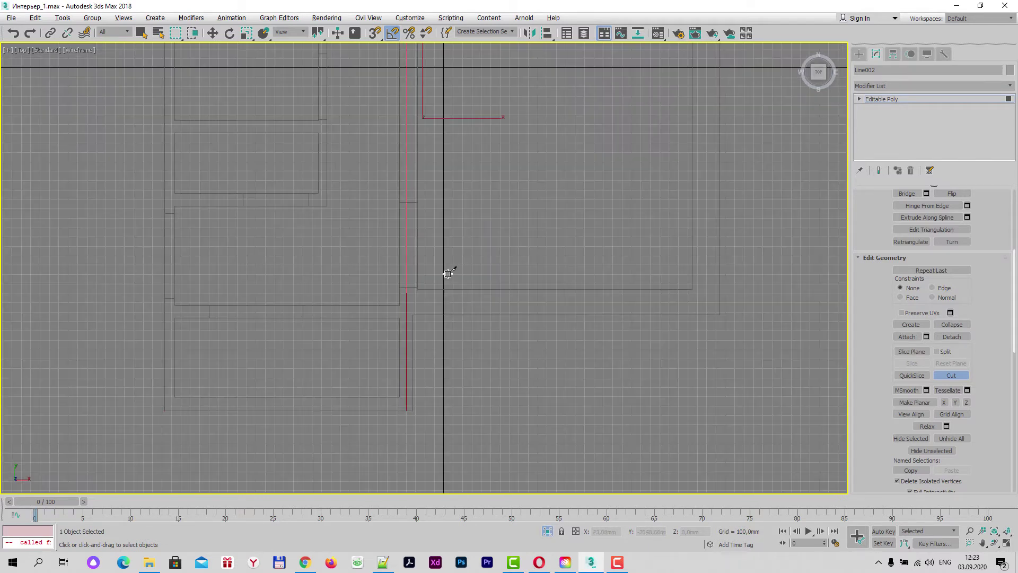
middle_click_drag(447, 273, 443, 393)
Cut edges tracing the hallway wall from its left edge around the corner to the left wall
scroll(453, 211, "up", 2)
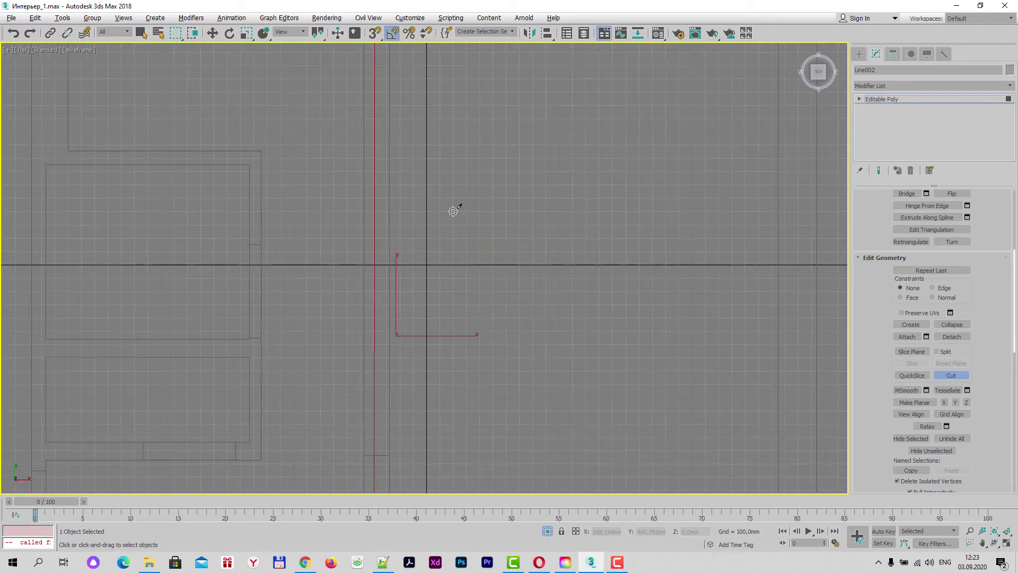
mouse_move(454, 251)
middle_mouse_down()
mouse_move(491, 390)
mouse_move(577, 357)
mouse_move(588, 260)
mouse_move(586, 295)
mouse_move(539, 225)
middle_mouse_up()
scroll(419, 255, "up", 1)
scroll(418, 257, "up", 1)
middle_click_drag(418, 256, 462, 168)
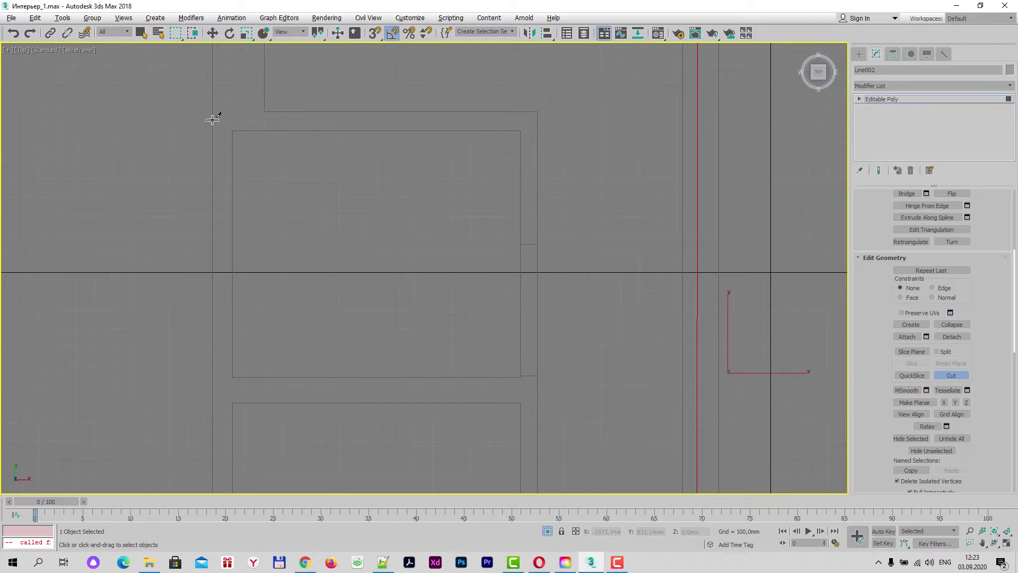
left_click(212, 119)
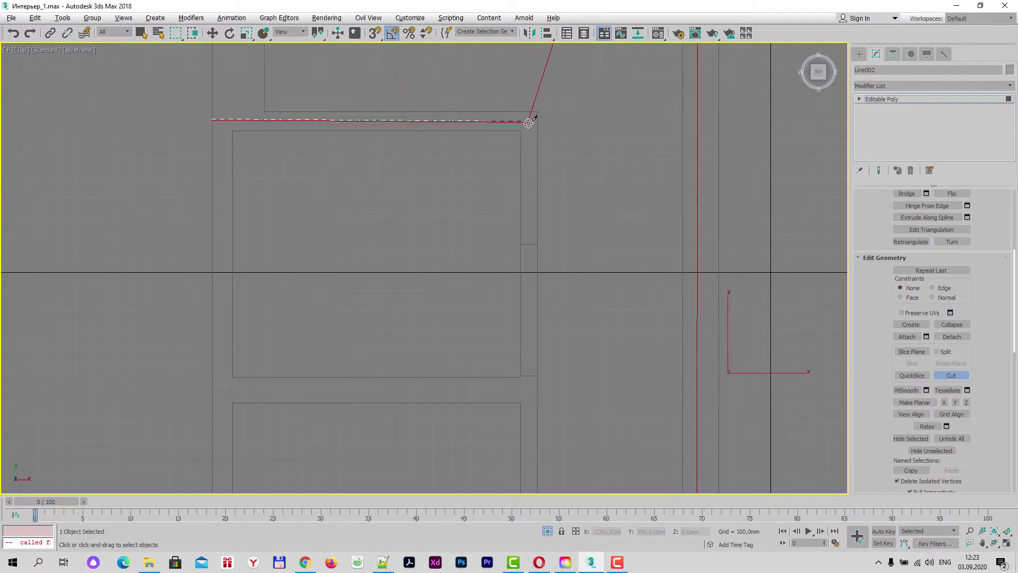
left_click(529, 123)
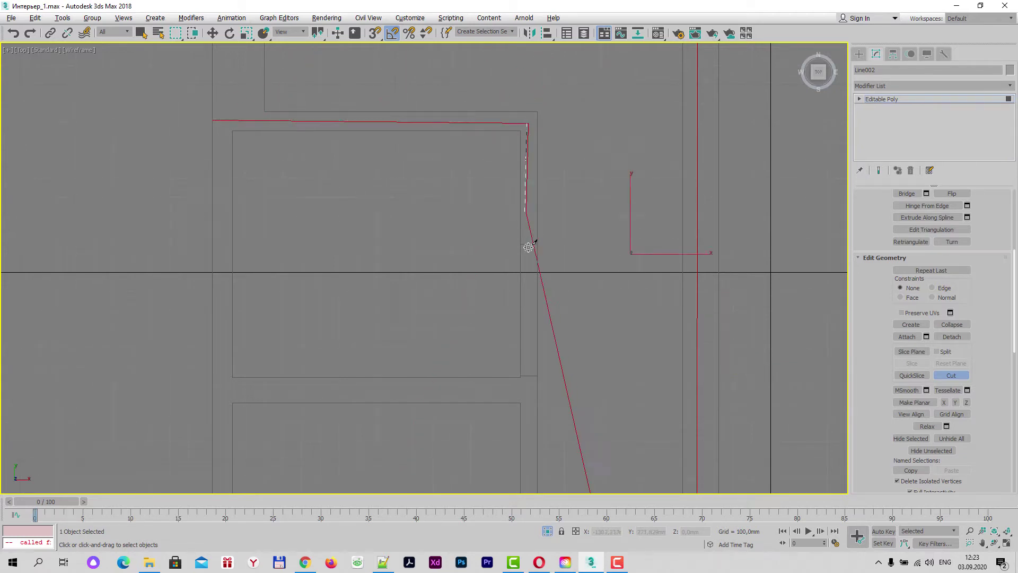
middle_click_drag(533, 298, 519, 158)
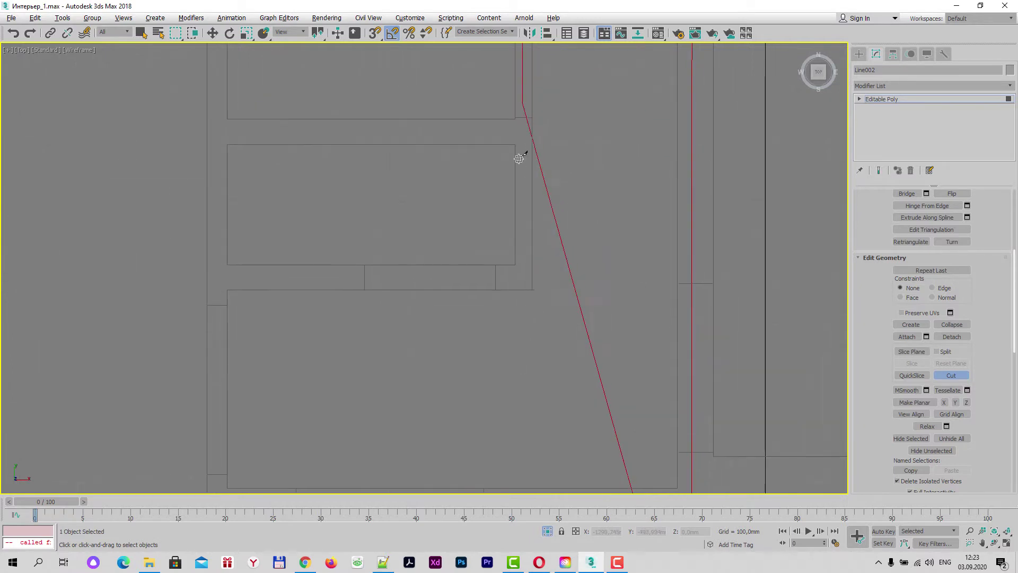
left_click(522, 274)
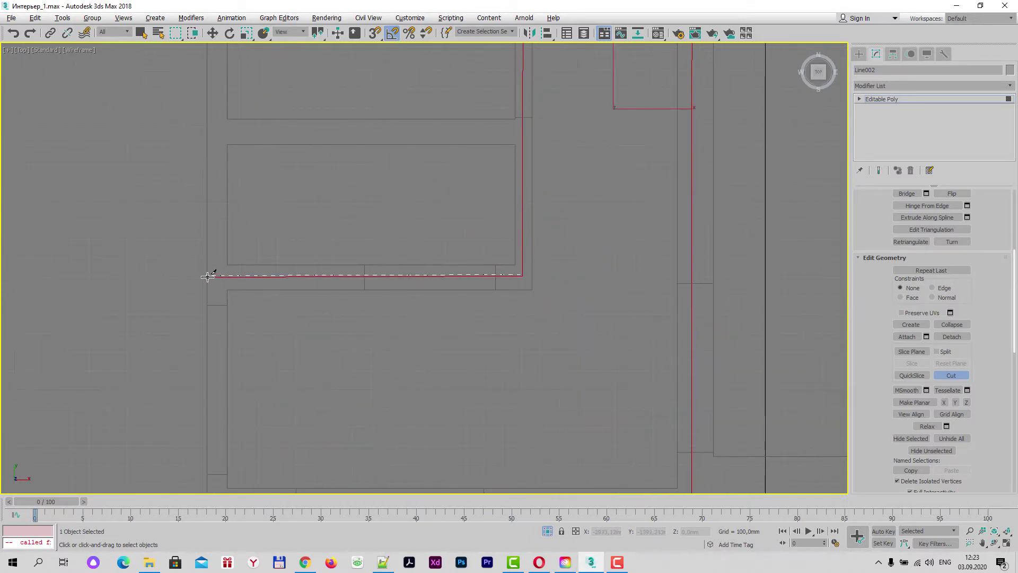
left_click(208, 276)
End the cut, switch to Move, and select the polygon beside the new cut
right_click(143, 237)
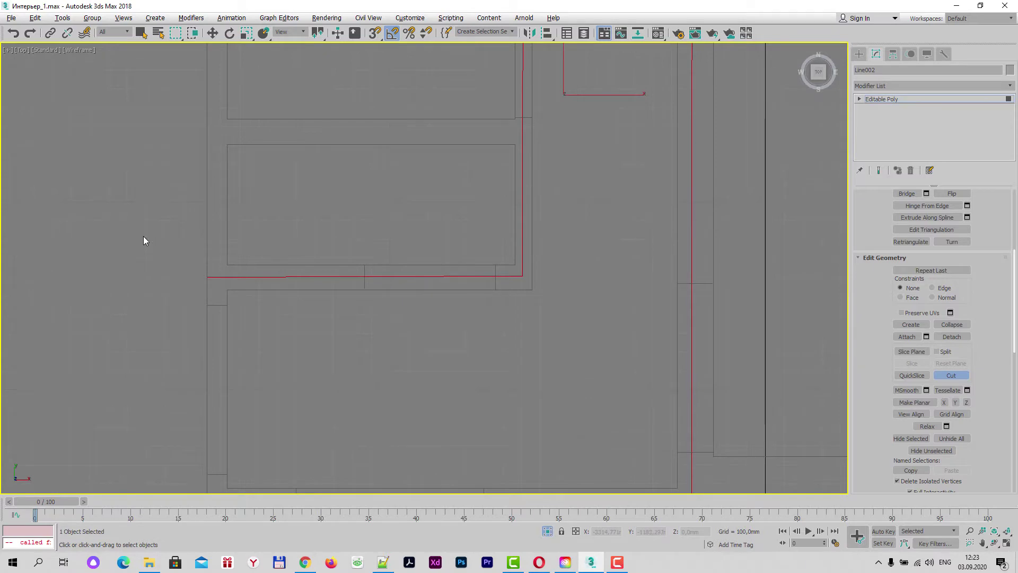
key("w")
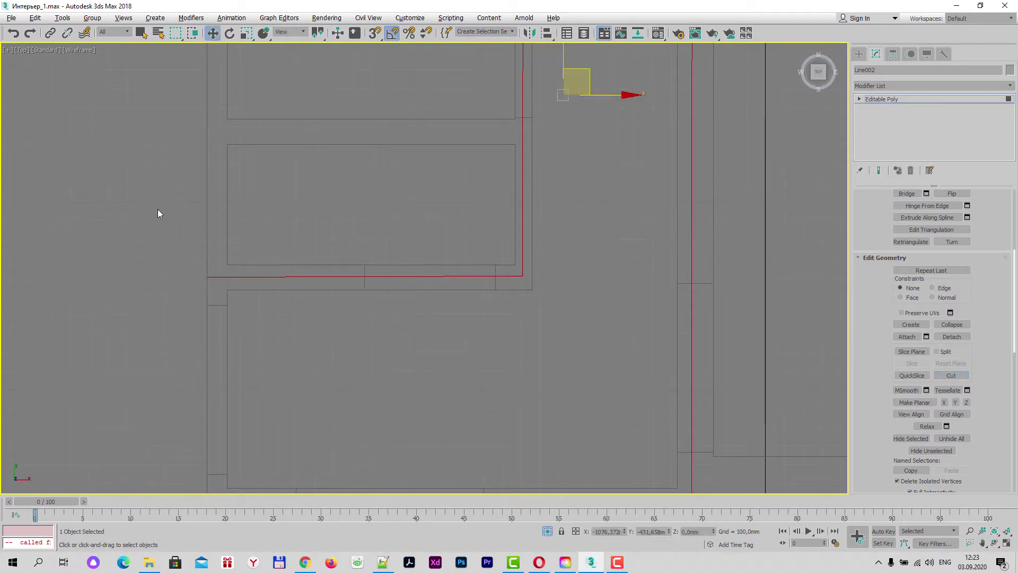
scroll(157, 209, "down", 4)
middle_click_drag(170, 222, 329, 335)
left_click(420, 258, "ctrl")
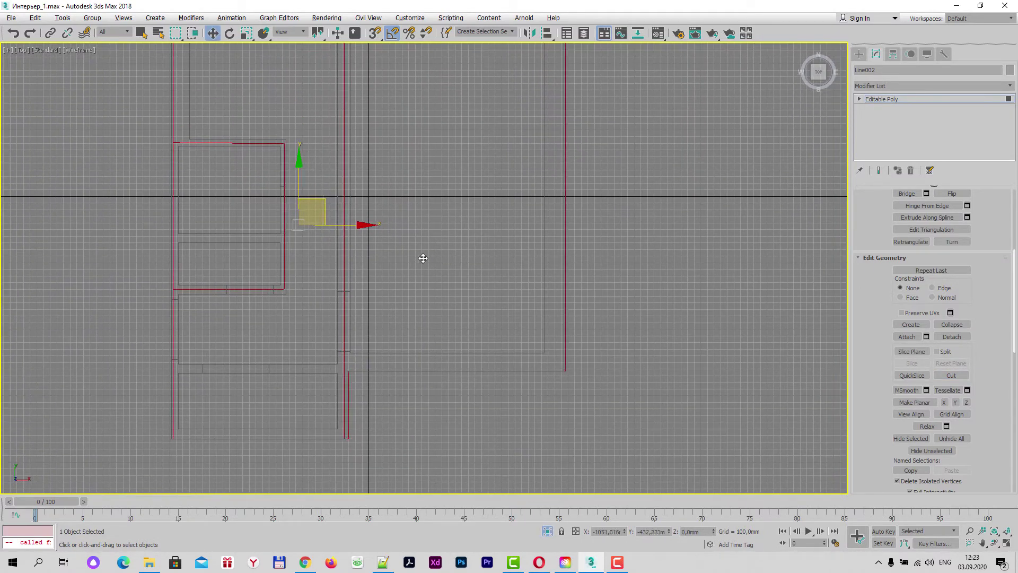
left_click(14, 34)
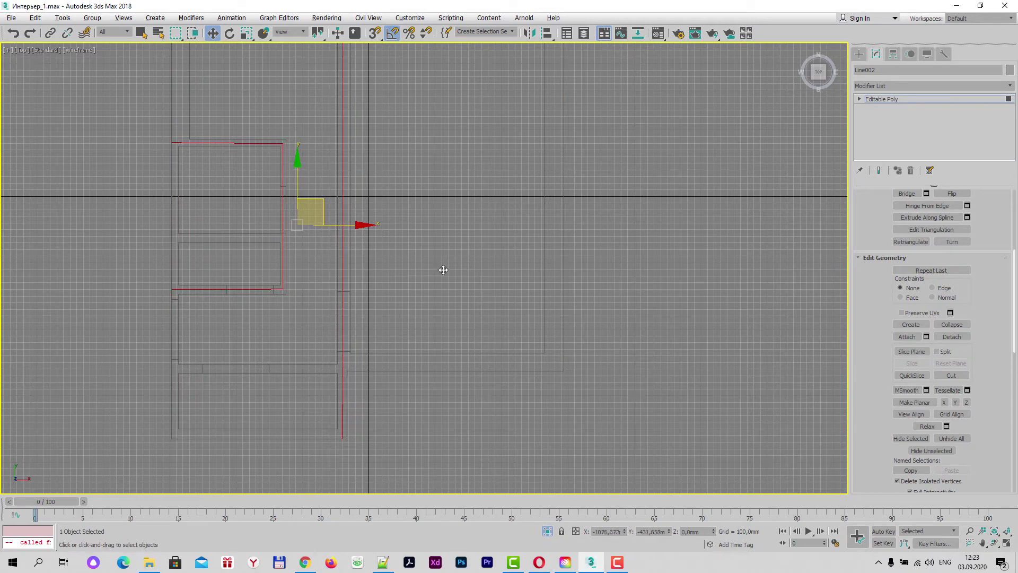
left_click(443, 269)
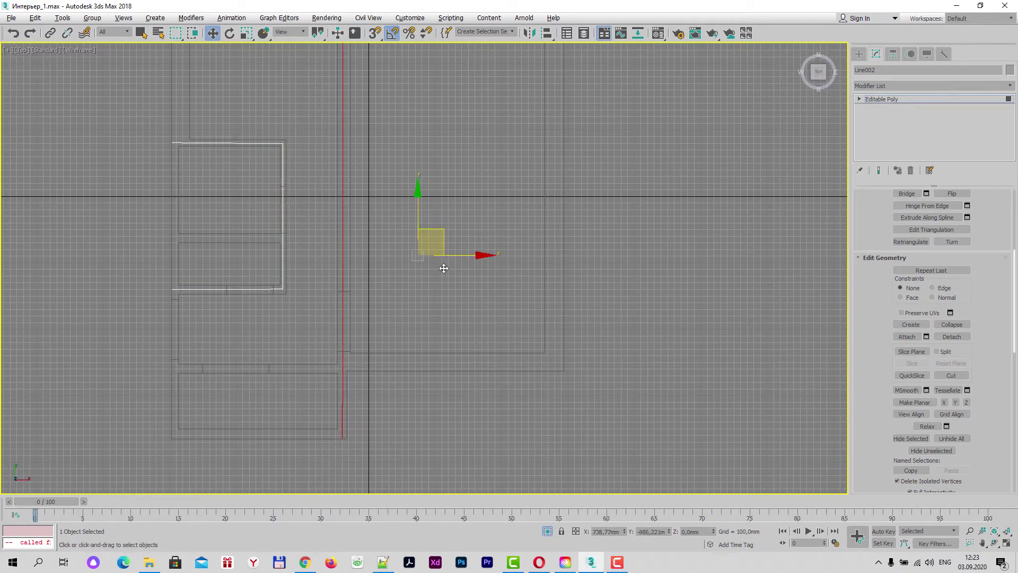
Enable shaded face selection with F2 and select each room polygon to check its extent
key("F2")
left_click(308, 293)
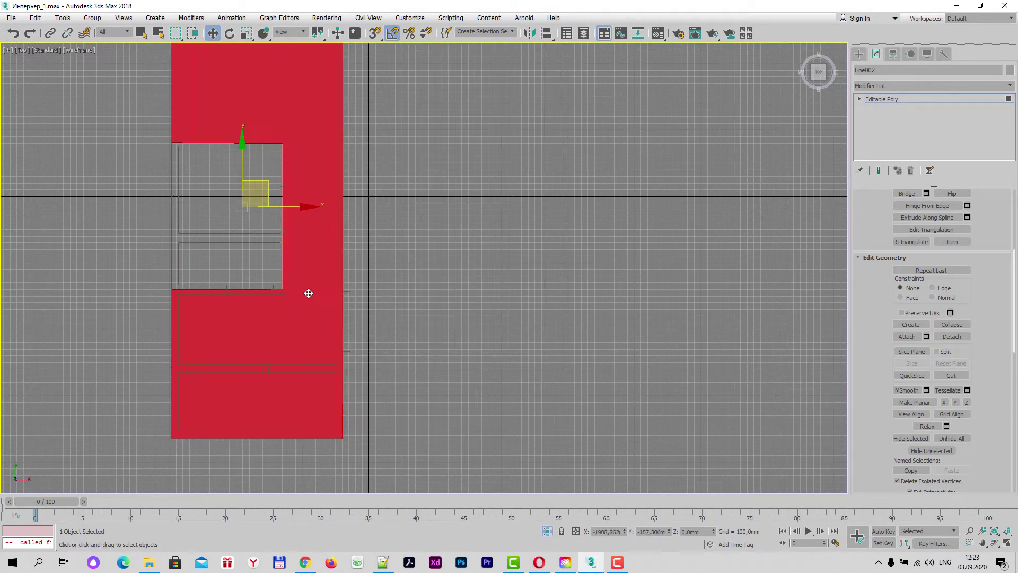
left_click(256, 239)
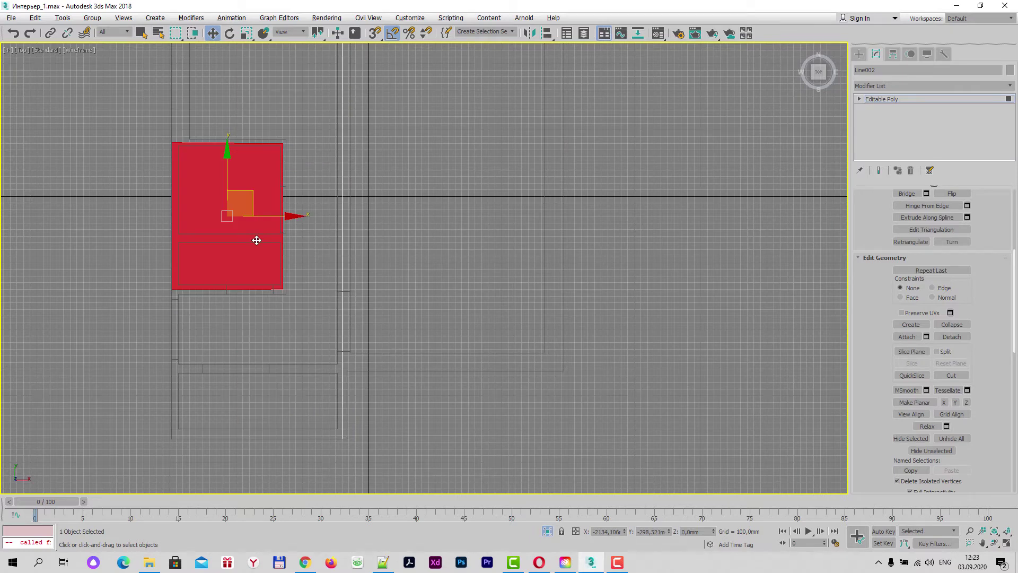
middle_click_drag(488, 316, 507, 345)
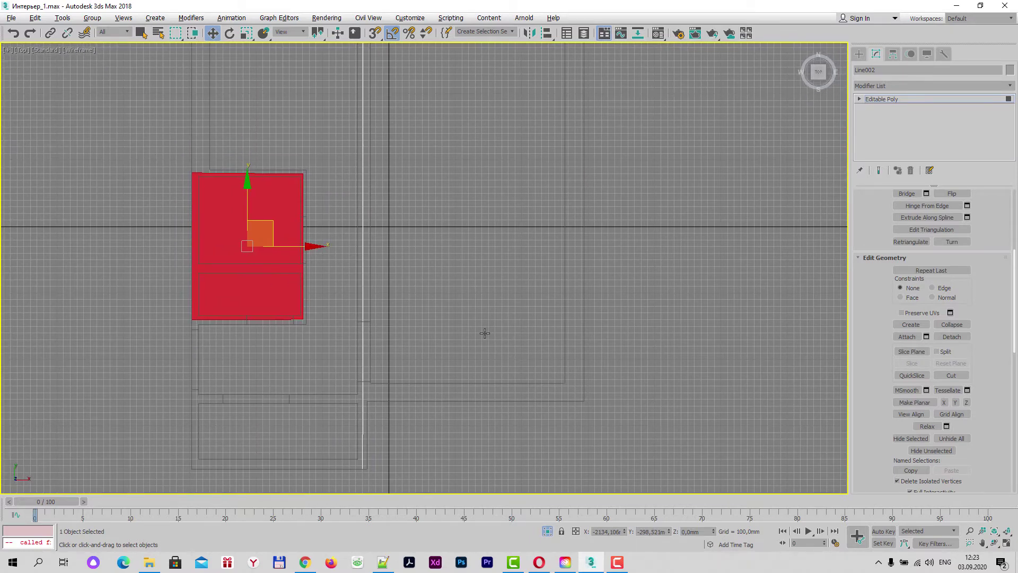
middle_click_drag(489, 149, 503, 304)
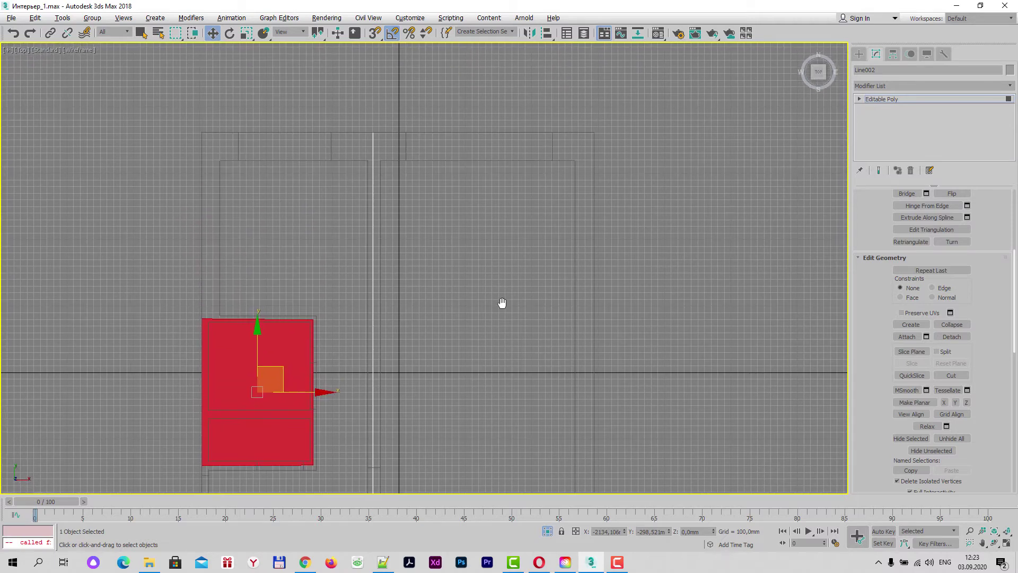
left_click(330, 231)
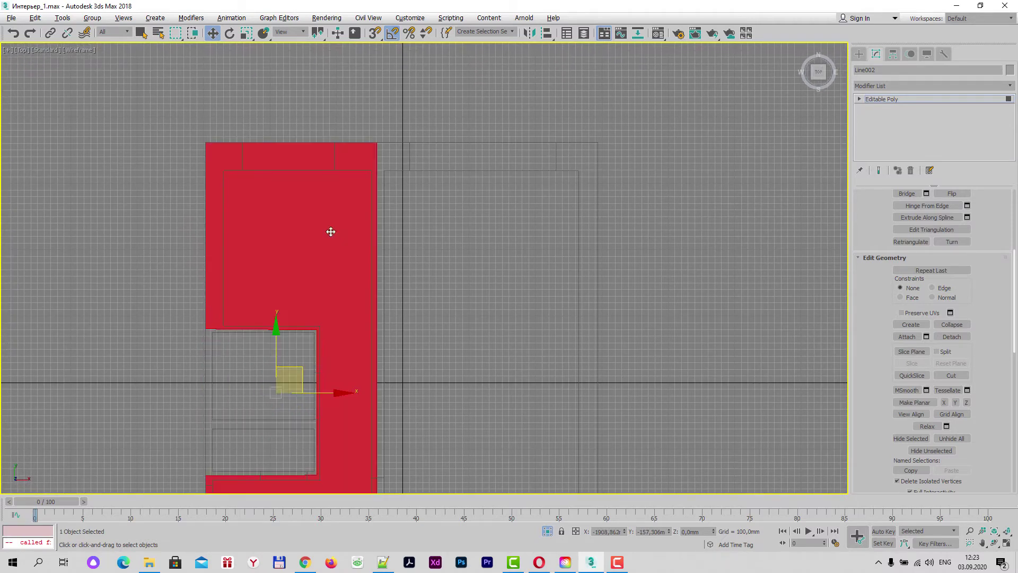
left_click(462, 249)
left_click(284, 380)
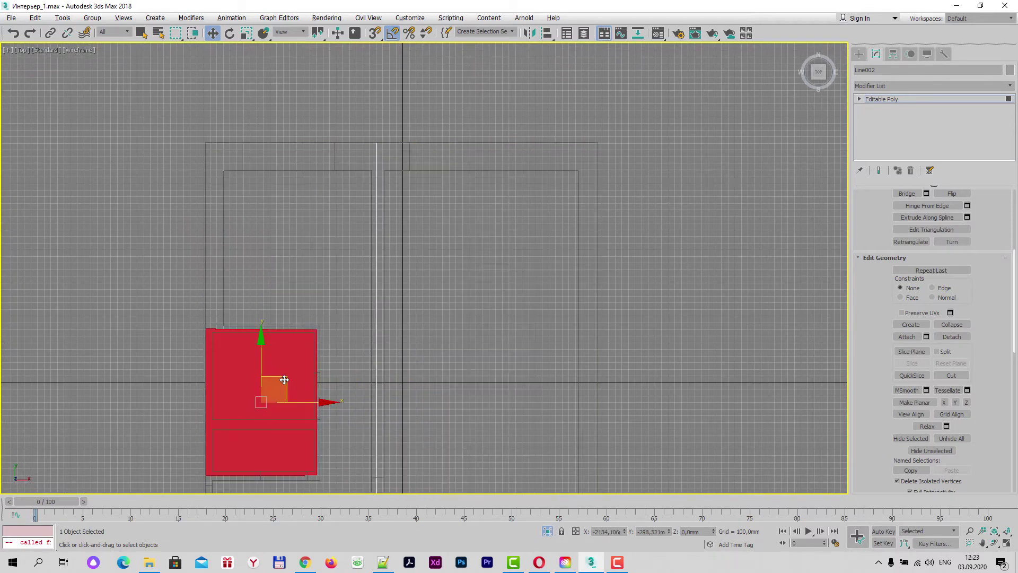
left_click(335, 309)
left_click(492, 306)
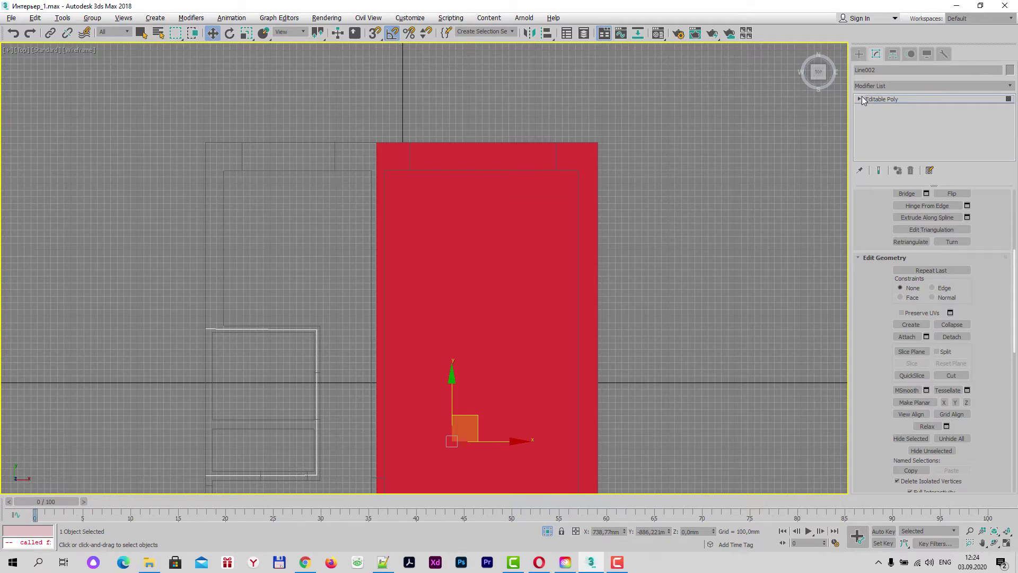
Switch Line002 to Vertex level and zoom in on the top wall vertex
left_click(859, 99)
left_click(879, 109)
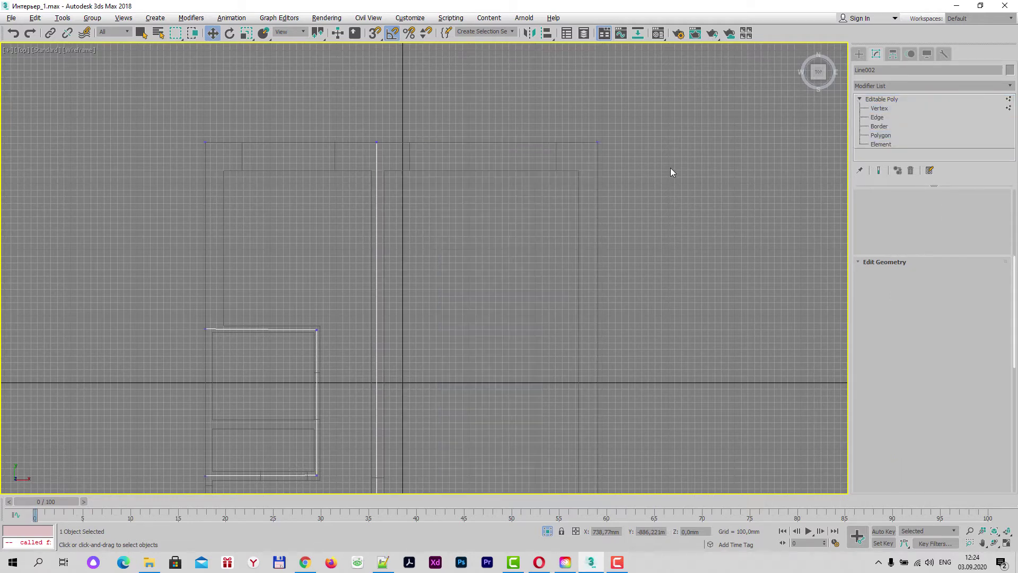
mouse_move(368, 142)
middle_mouse_down()
mouse_move(409, 126)
mouse_move(415, 157)
middle_mouse_up()
scroll(415, 157, "up", 4)
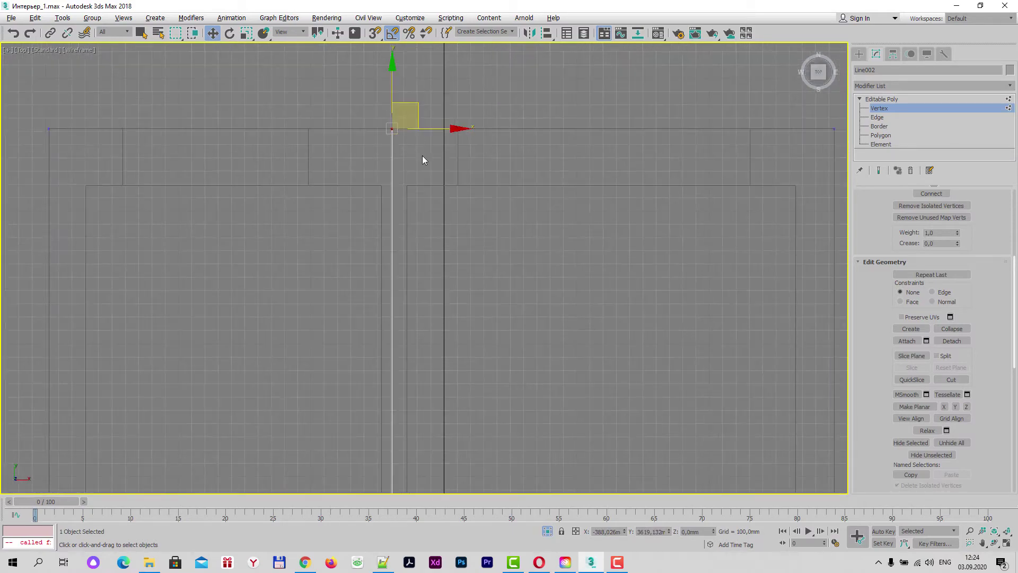
scroll(423, 155, "down", 3)
scroll(410, 253, "down", 3)
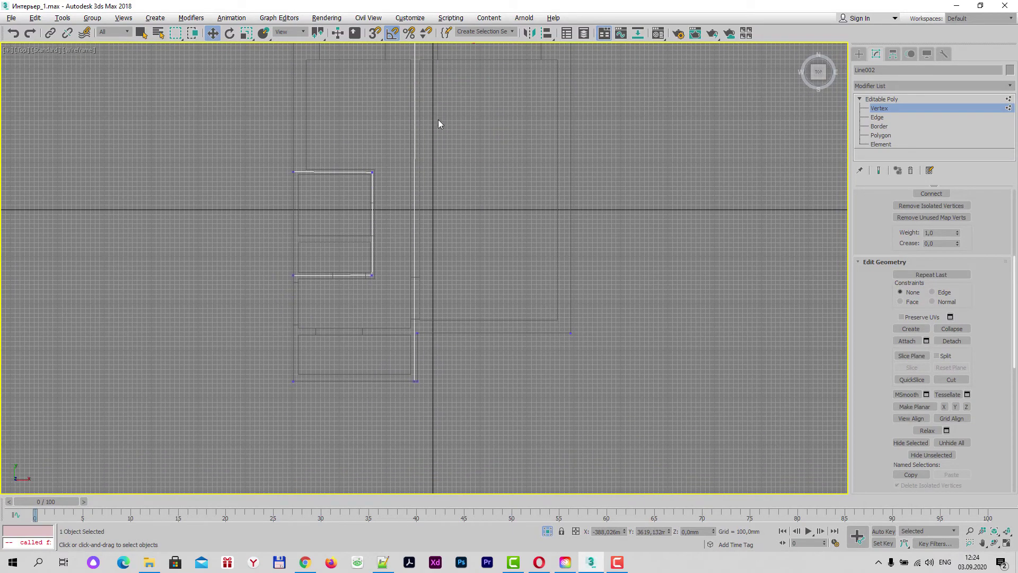
scroll(438, 124, "up", 2)
middle_click_drag(438, 124, 398, 246)
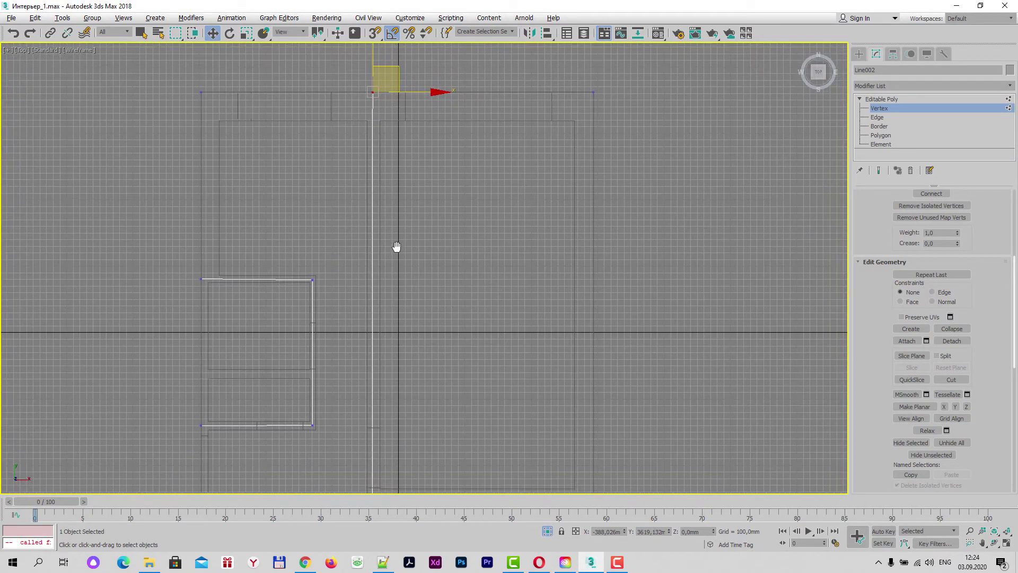
Set Grid and Snap Settings to snap to vertices in the XY plane, then close them
right_click(375, 36)
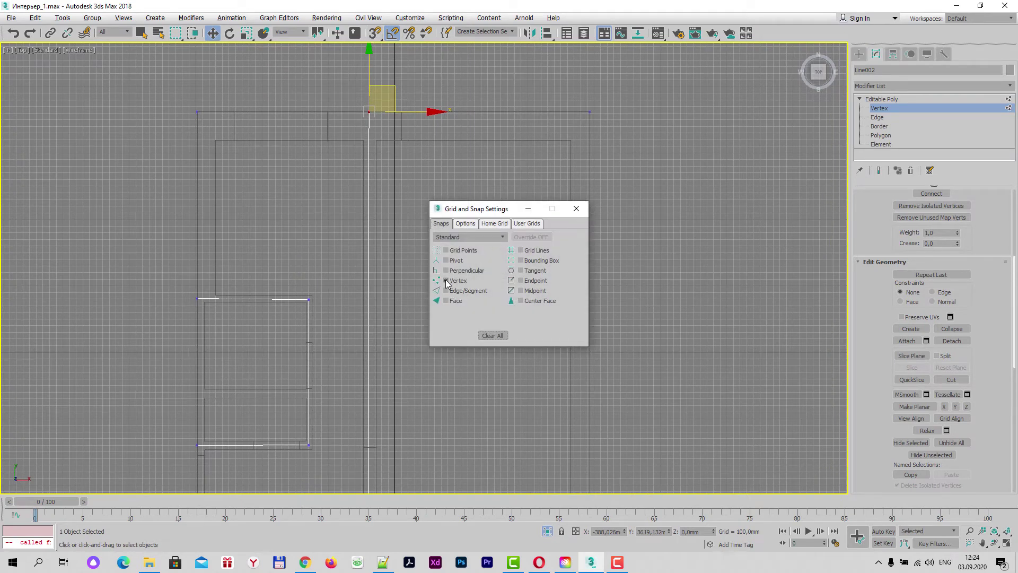
left_click(466, 223)
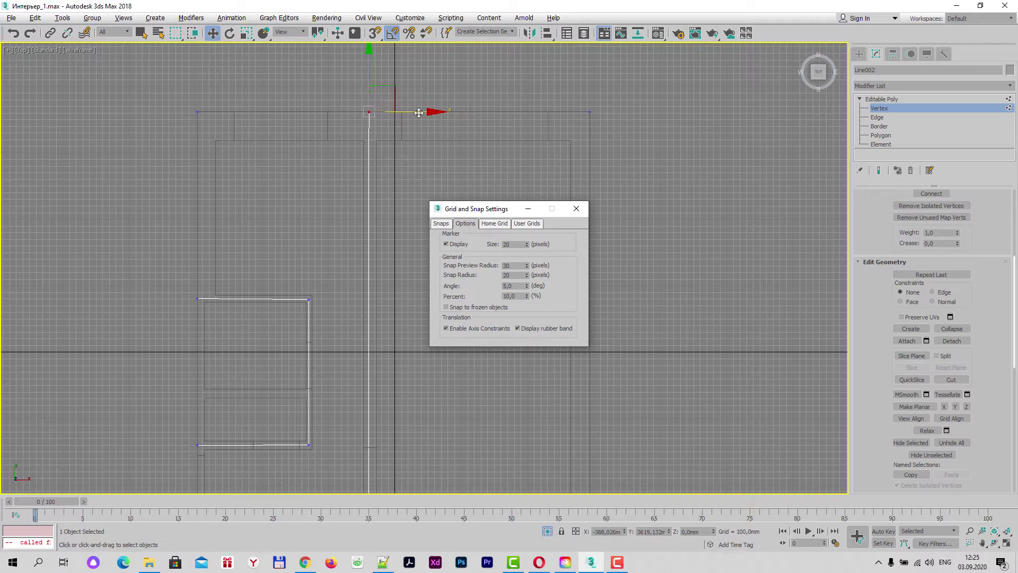
left_click(371, 112)
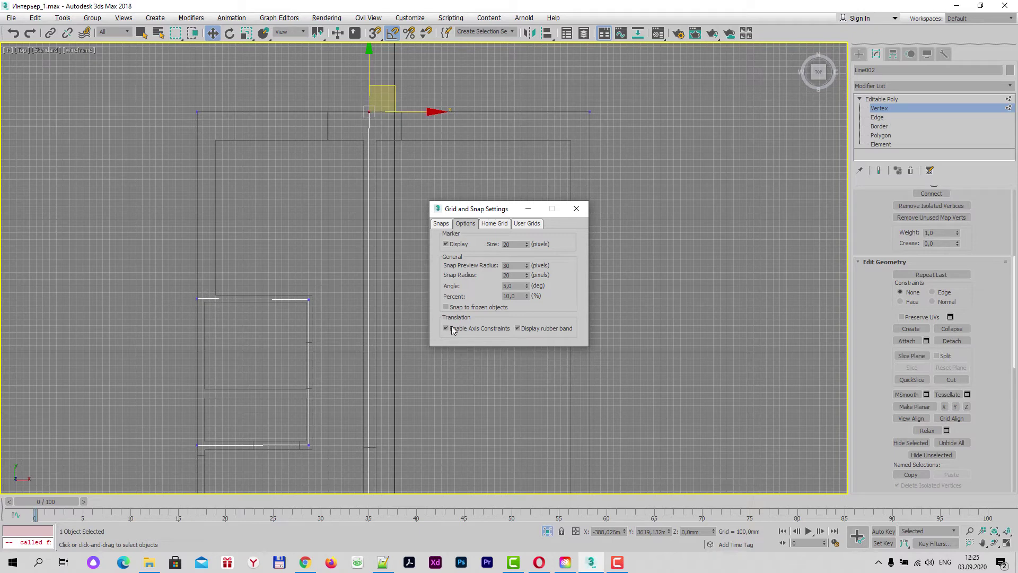
left_click(442, 223)
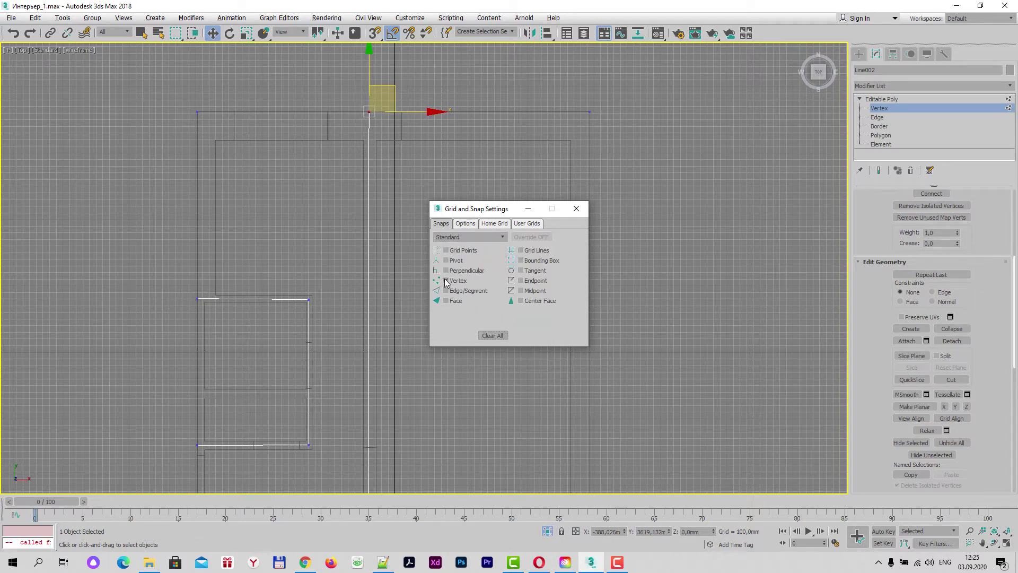
left_click(576, 209)
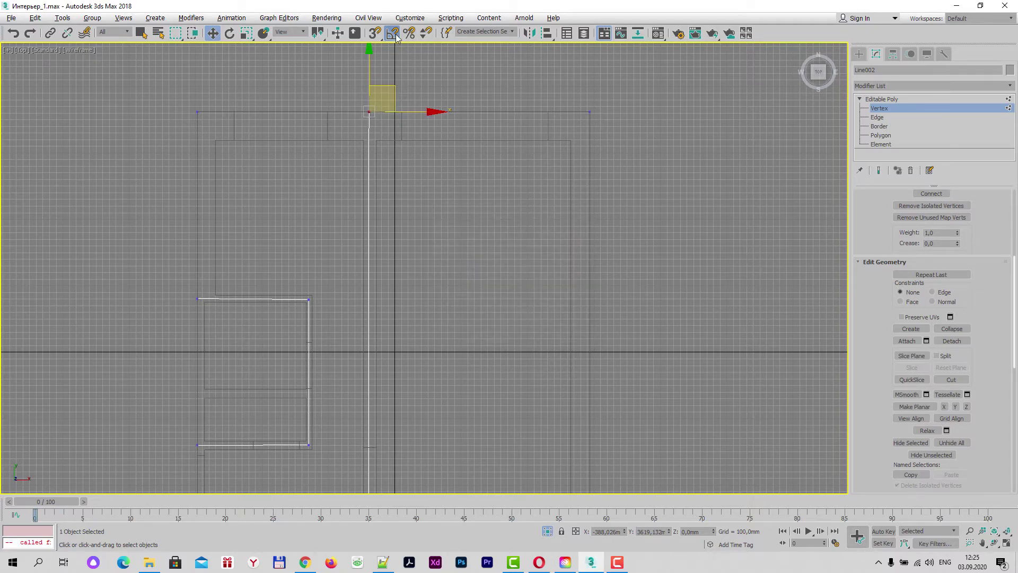
Snap Line002's top vertex down onto the bottom wall corner
scroll(451, 167, "down", 3)
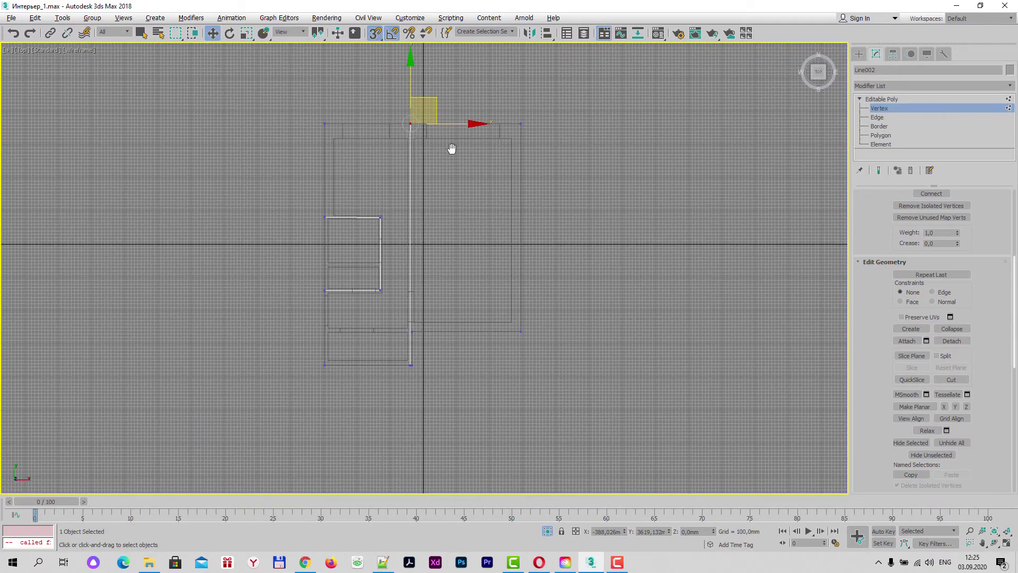
scroll(436, 158, "up", 2)
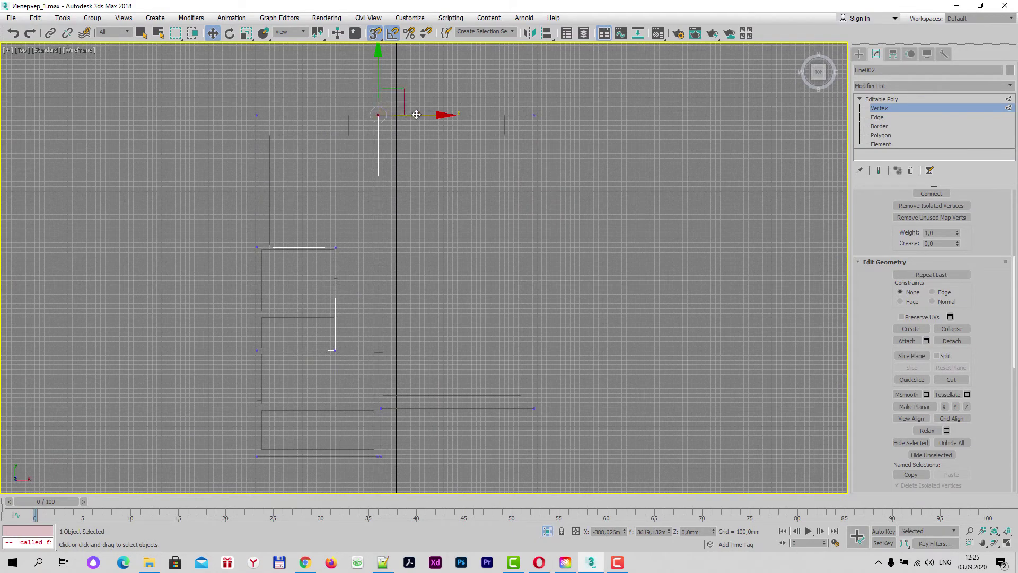
left_click_drag(442, 115, 377, 455)
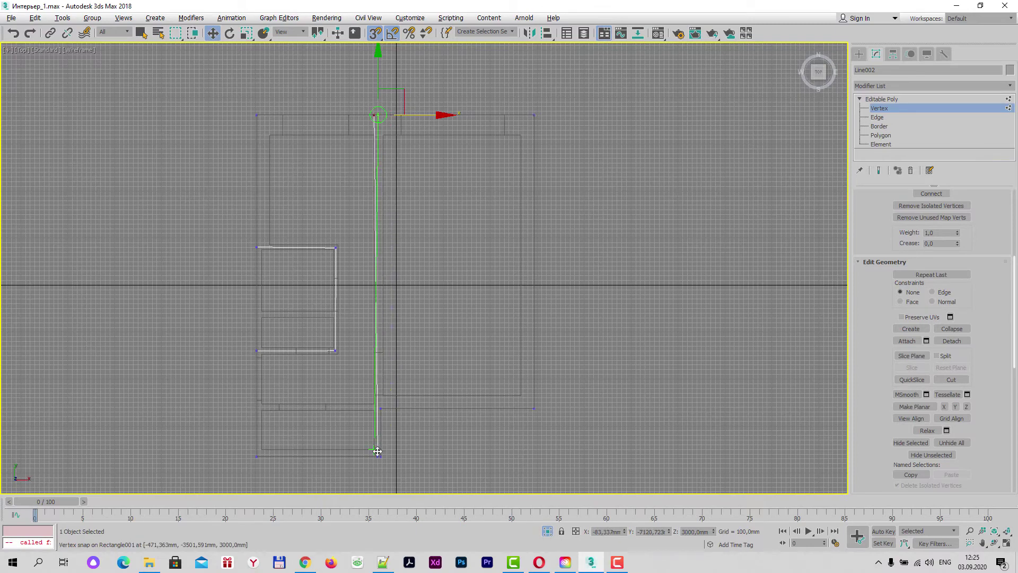
left_click_drag(376, 456, 377, 455)
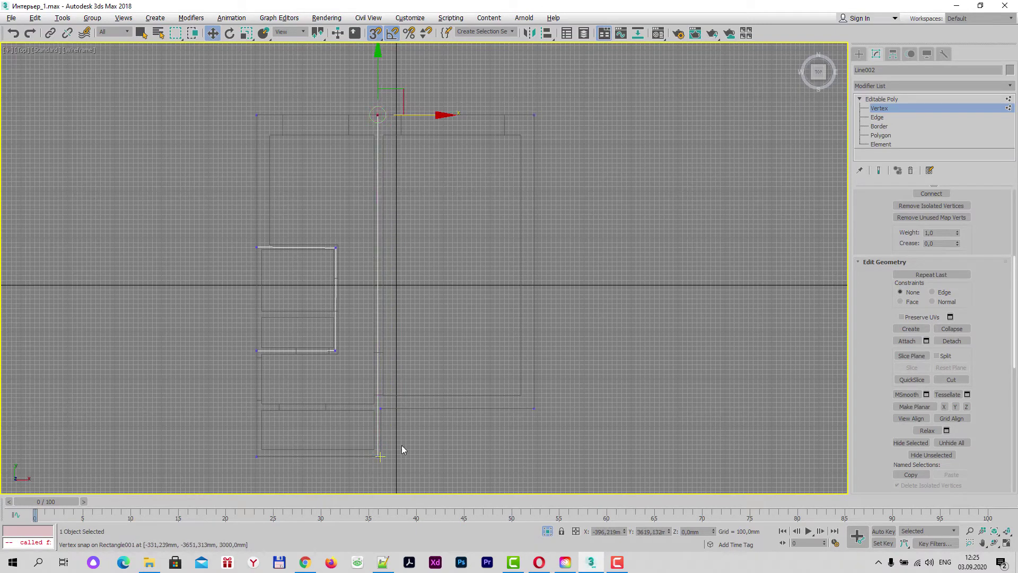
Level the outline's top-left vertex with the top-right corner
scroll(410, 440, "up", 2)
scroll(313, 295, "up", 2)
scroll(313, 296, "up", 2)
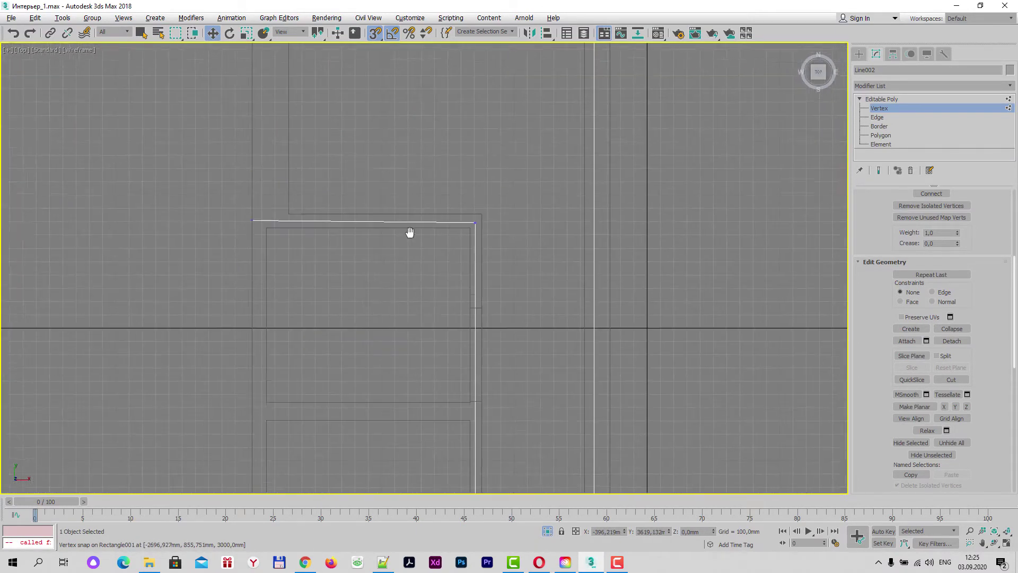
middle_click_drag(313, 296, 223, 171)
left_click(255, 167)
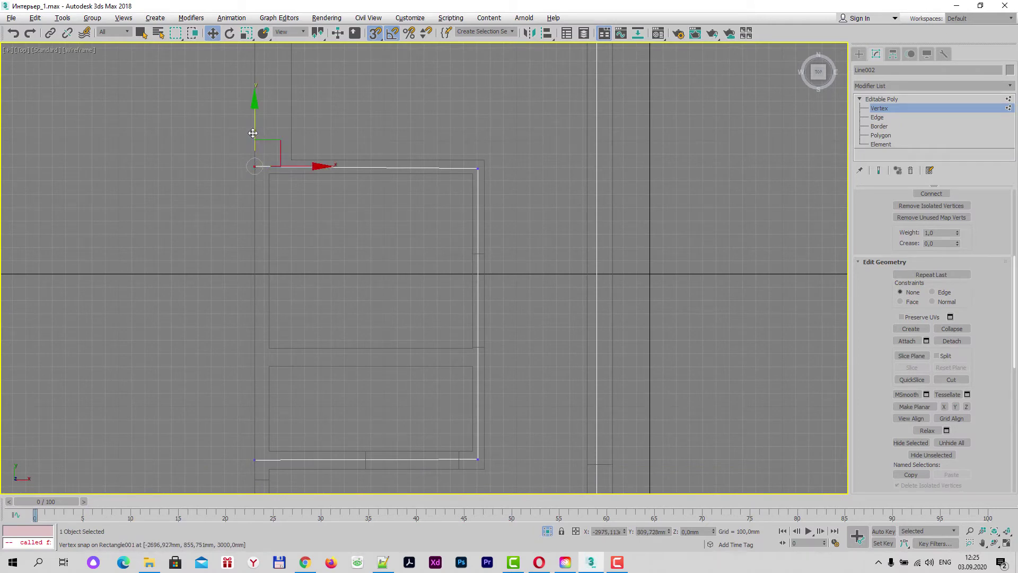
left_click_drag(255, 126, 478, 167)
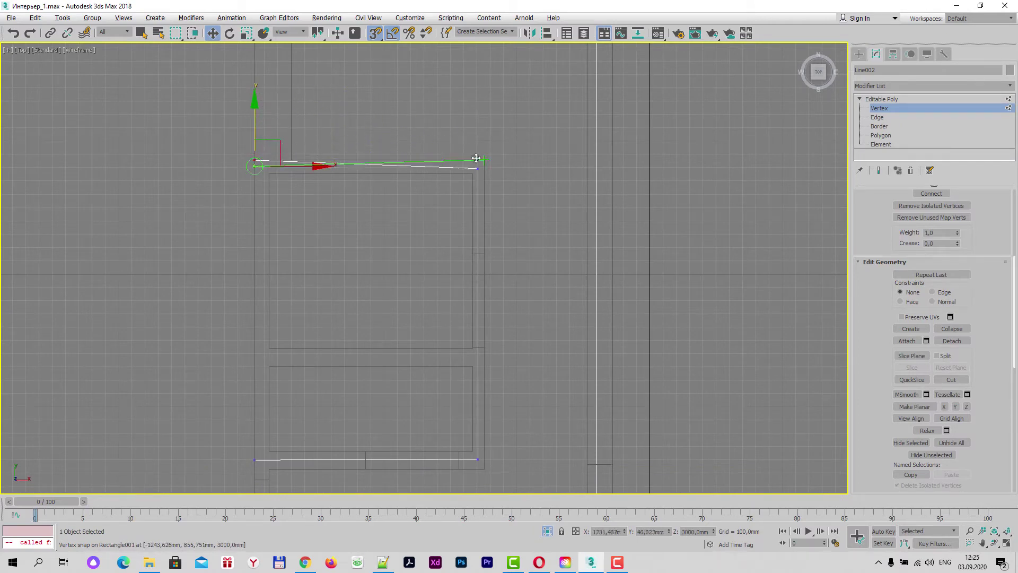
Try moving the bottom-left and top-right vertices, cancelling both moves
middle_click_drag(504, 205, 509, 122)
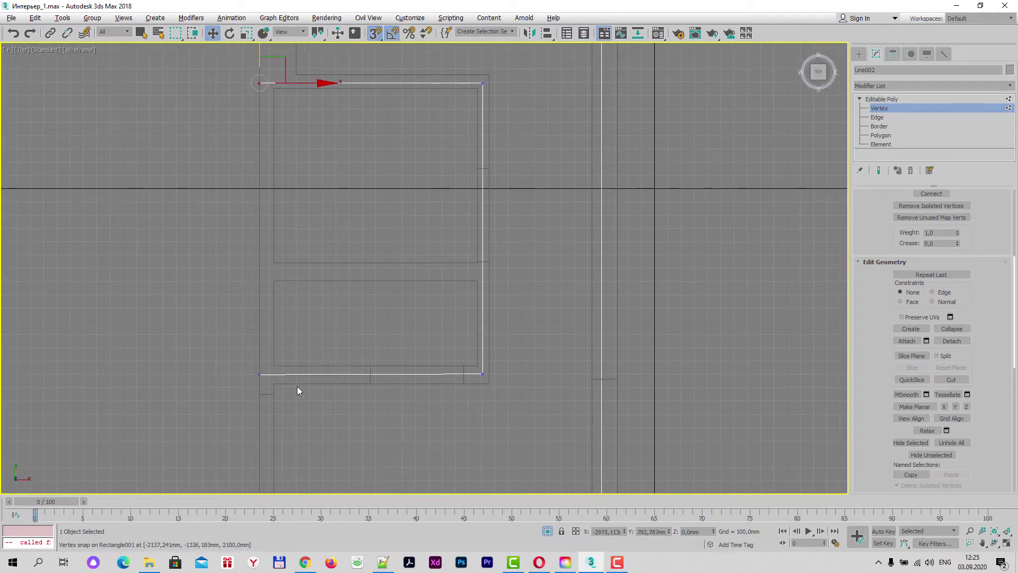
left_click(259, 374)
left_click_drag(258, 348, 485, 362)
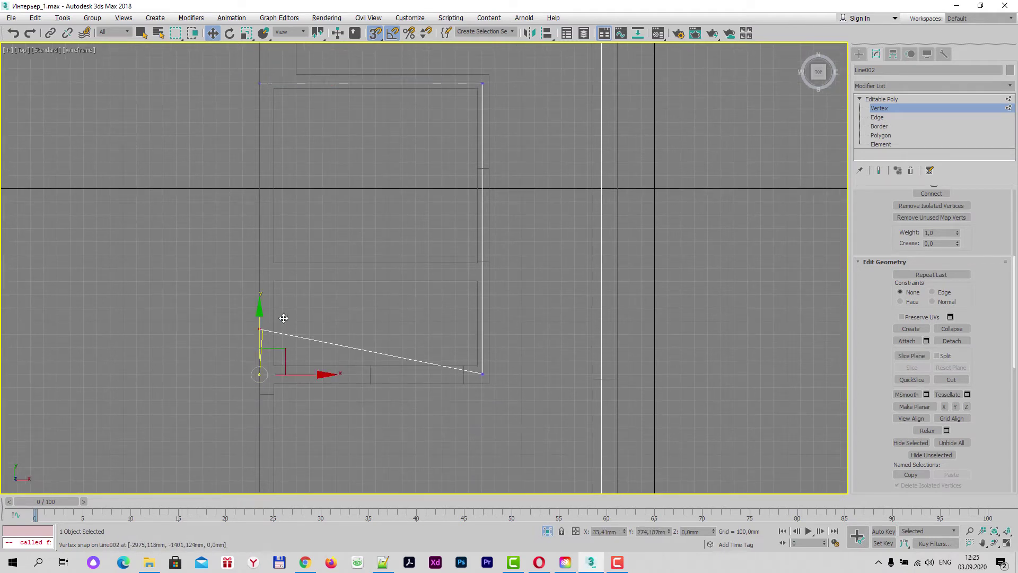
right_click(485, 362)
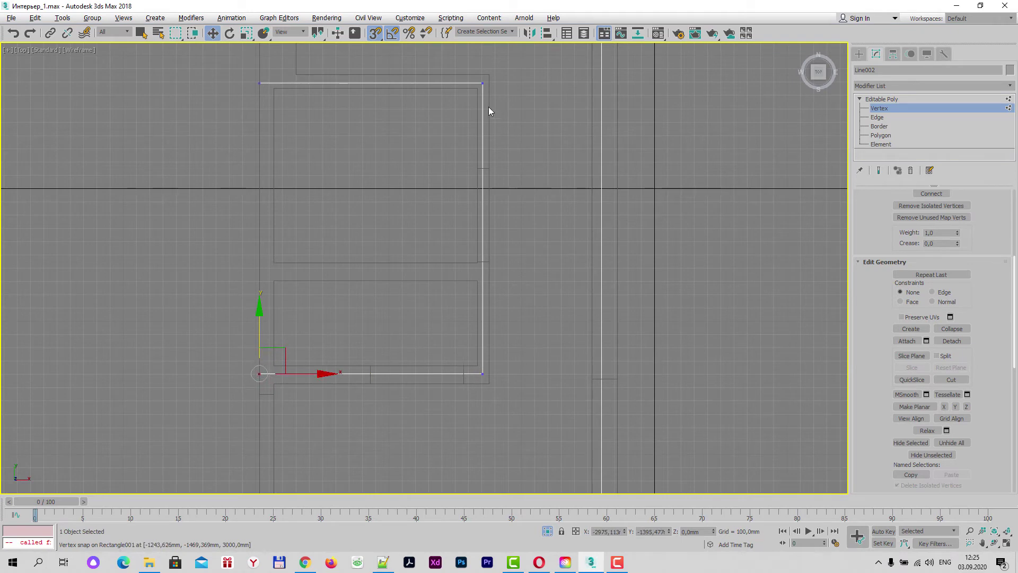
left_click(483, 81)
left_click_drag(483, 81, 484, 371)
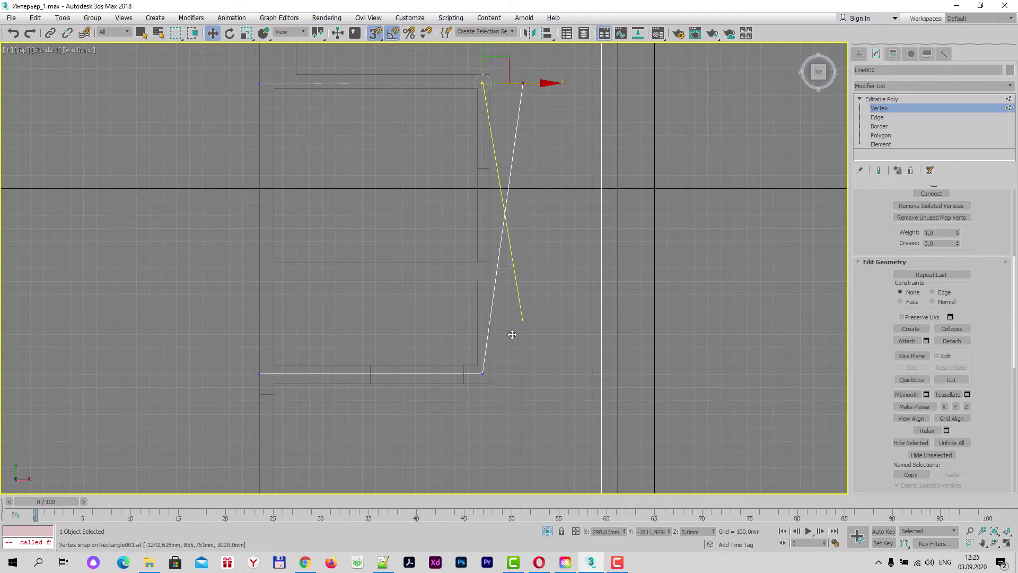
right_click(483, 371)
Leave Vertex level, recentre the floor outline in the plan, and return to object selection
scroll(501, 367, "down", 3)
scroll(530, 310, "down", 2)
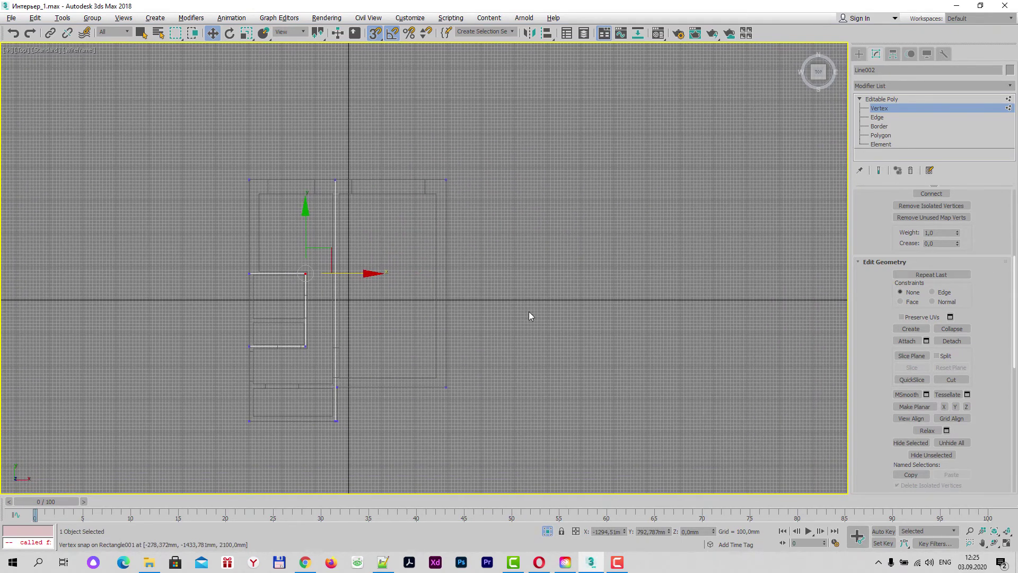
left_click(882, 99)
middle_click_drag(659, 159, 671, 189)
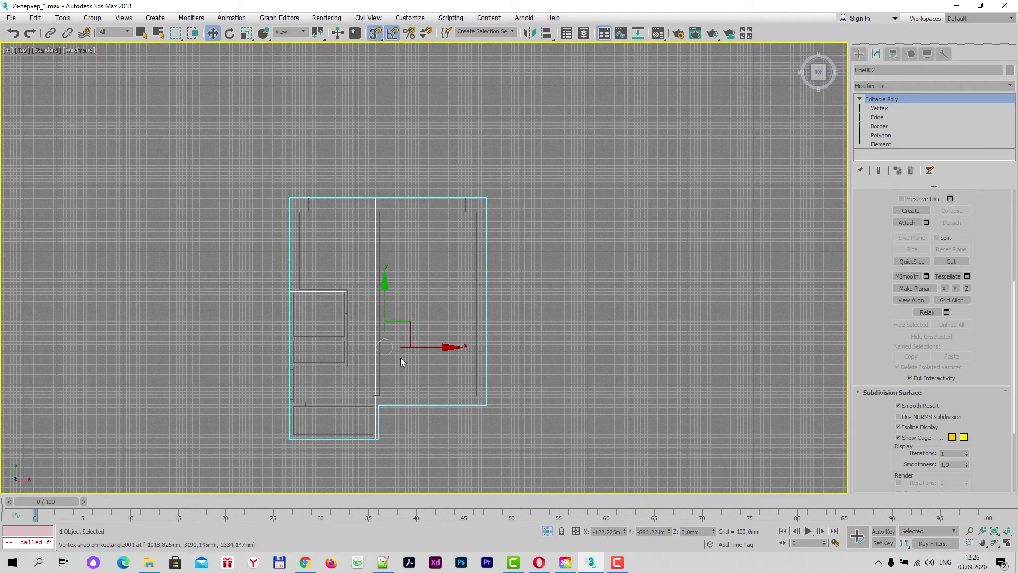
left_click(142, 34)
key("alt+w")
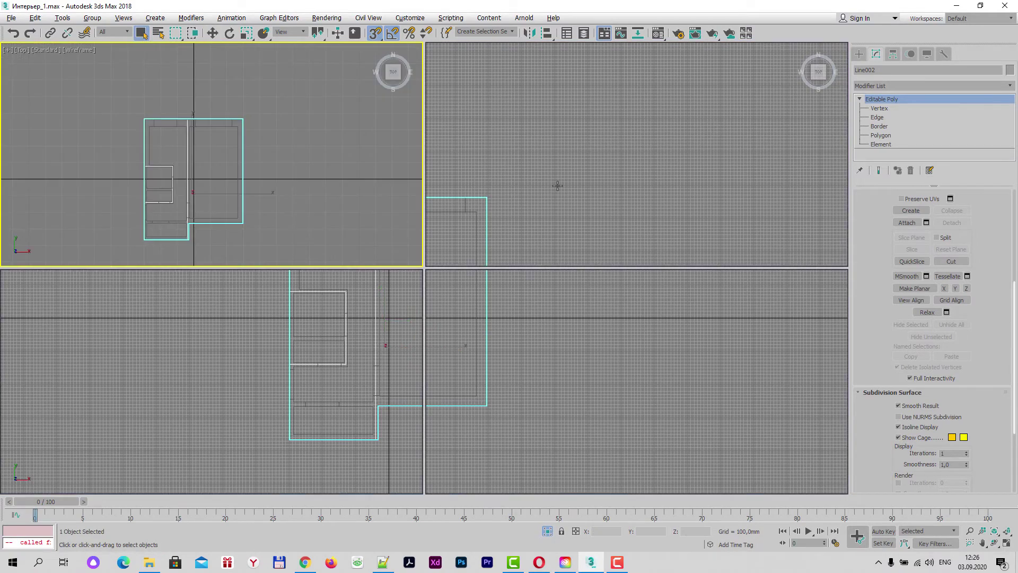
right_click(448, 337)
key("alt+w")
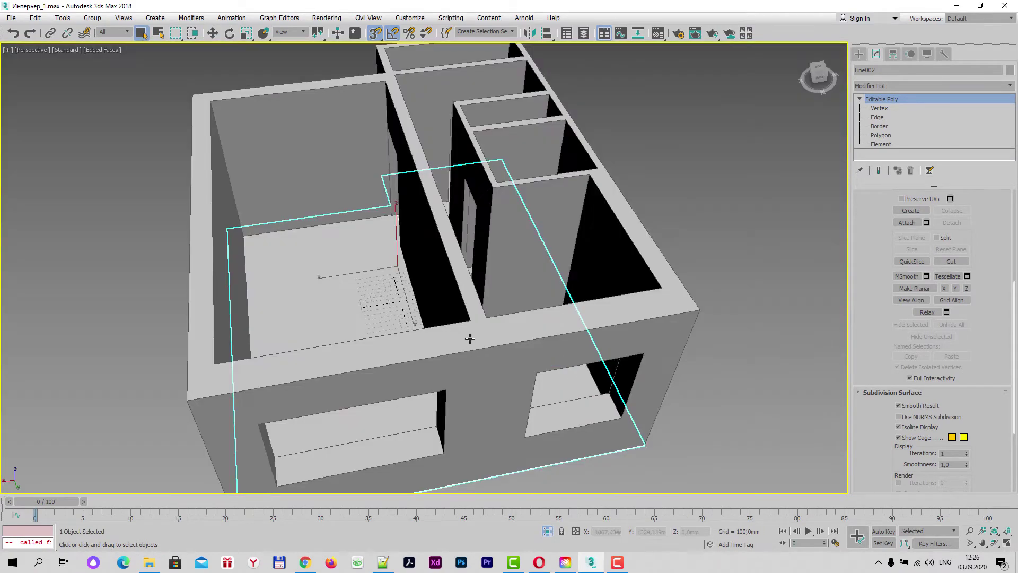
mouse_move(470, 336)
middle_mouse_down("alt")
mouse_move(507, 288)
mouse_move(443, 326)
mouse_move(487, 330)
middle_mouse_up("alt")
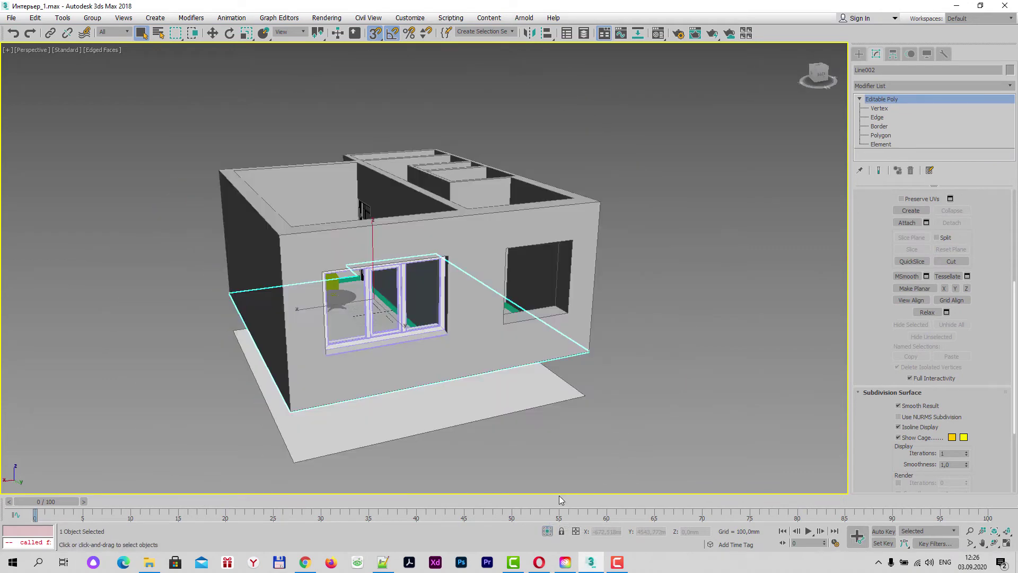
key("shift+z")
mouse_move(583, 402)
middle_mouse_down("alt")
mouse_move(647, 357)
mouse_move(653, 387)
mouse_move(617, 259)
middle_mouse_up("alt")
left_click(646, 357)
scroll(647, 357, "down", 3)
scroll(648, 382, "up", 3)
scroll(634, 375, "up", 3)
scroll(634, 375, "up", 3)
scroll(616, 259, "up", 3)
left_click(230, 295)
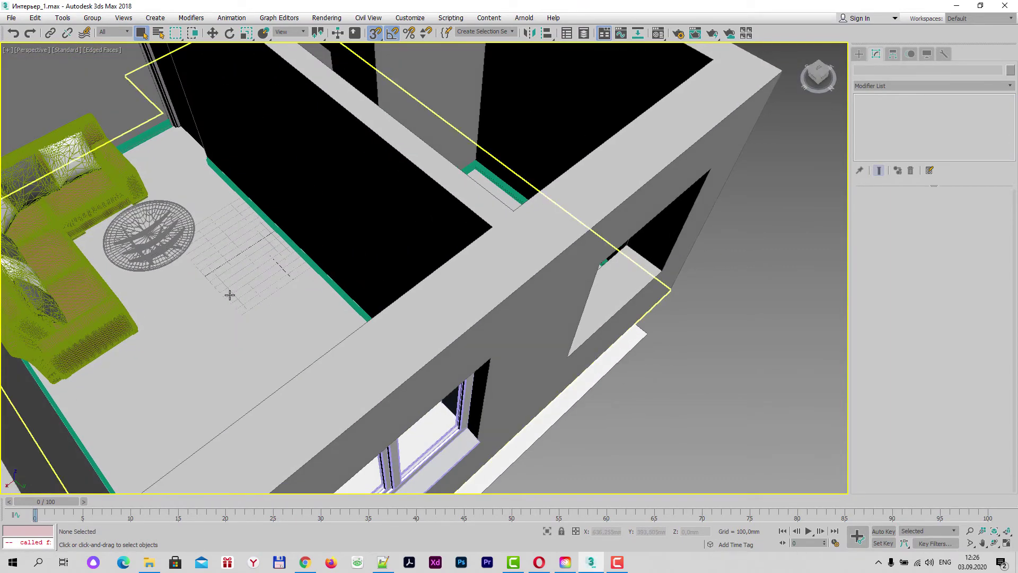
scroll(238, 296, "down", 5)
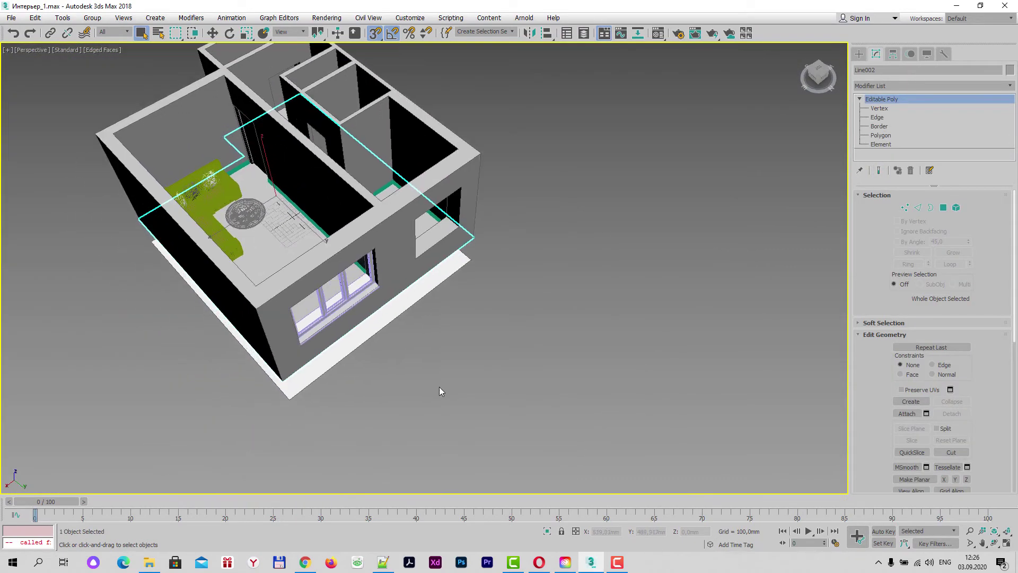
Isolate Line002 and select its left floor polygon at Polygon level
left_click(547, 531)
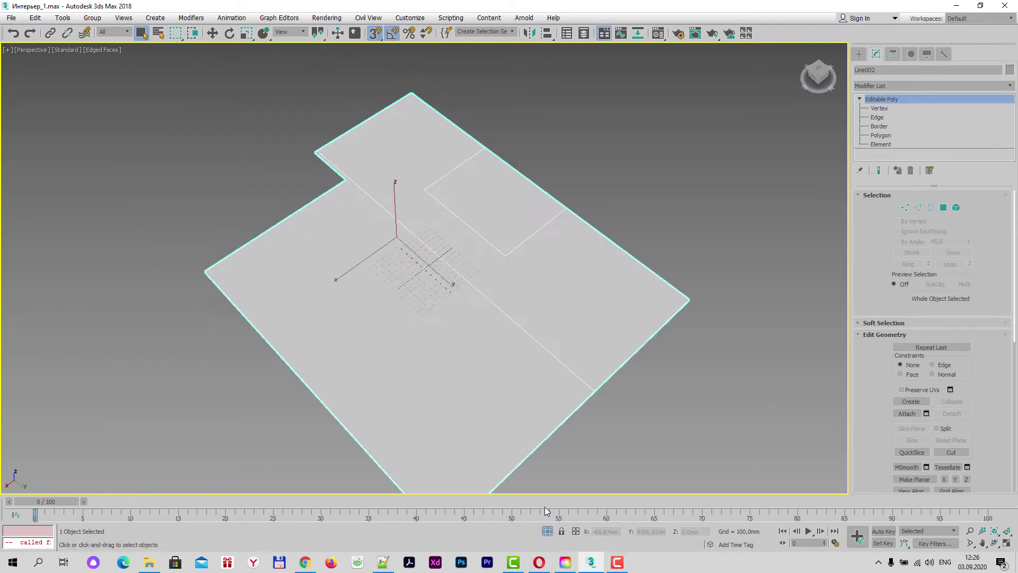
mouse_move(496, 419)
middle_mouse_down()
mouse_move(502, 349)
mouse_move(445, 332)
mouse_move(462, 332)
mouse_move(375, 389)
middle_mouse_up()
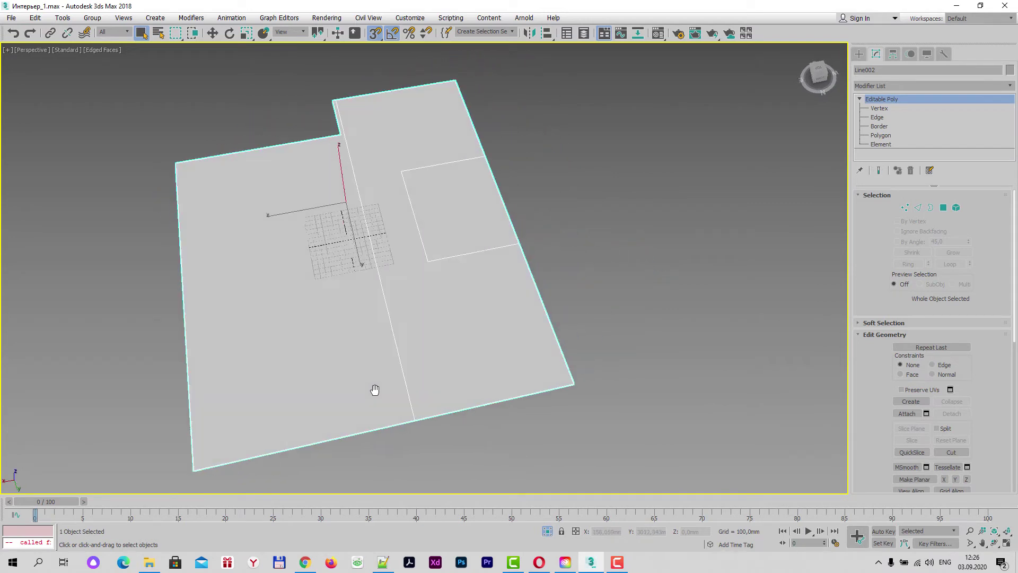
left_click(944, 208)
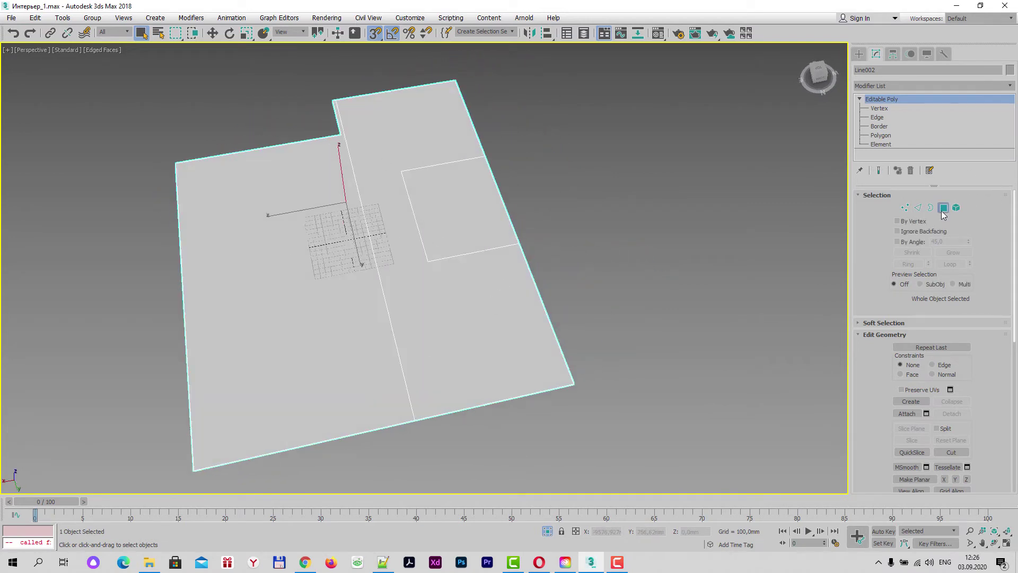
left_click(469, 213)
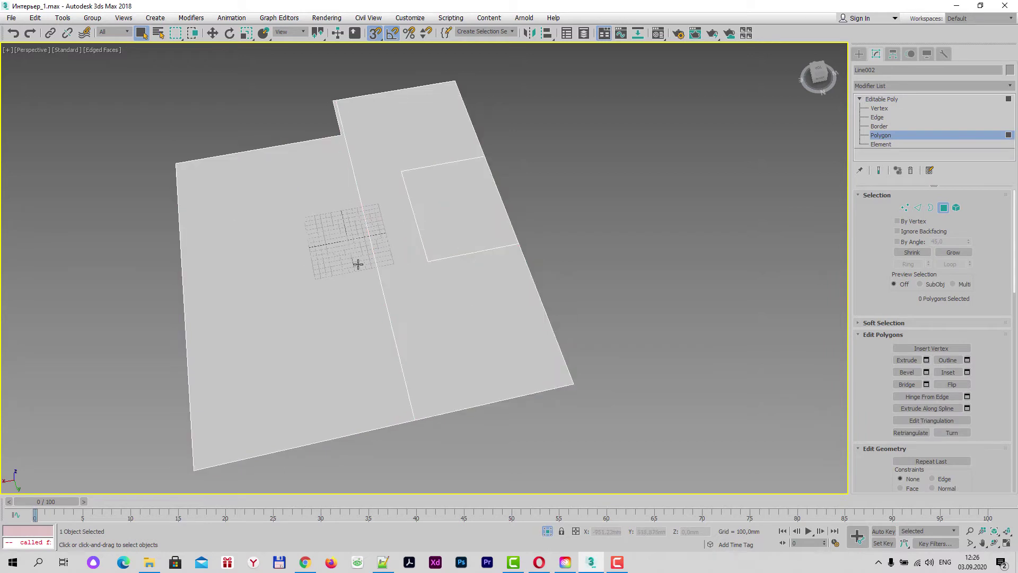
left_click(329, 272)
left_click(392, 254)
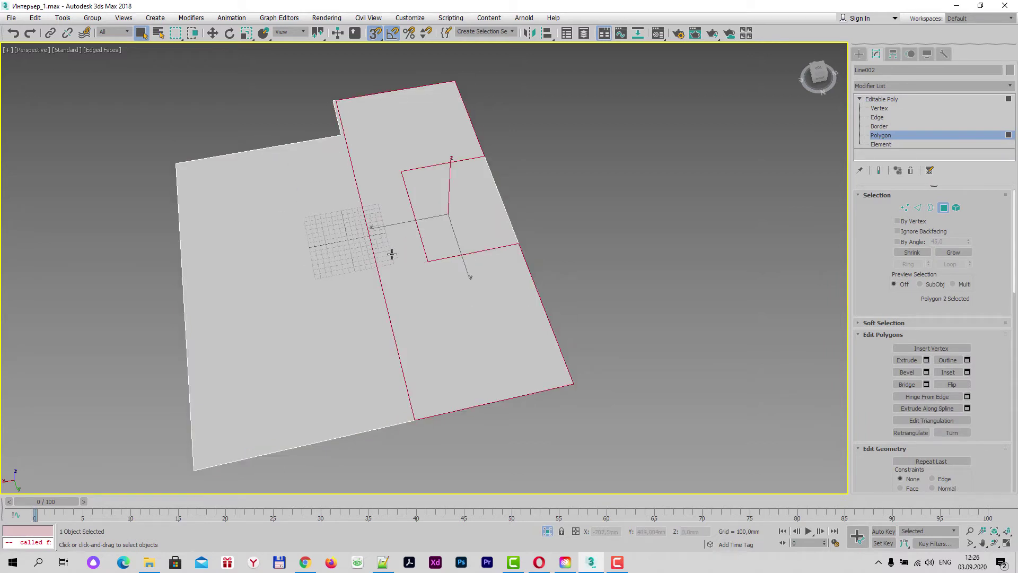
left_click(439, 239)
left_click(303, 282)
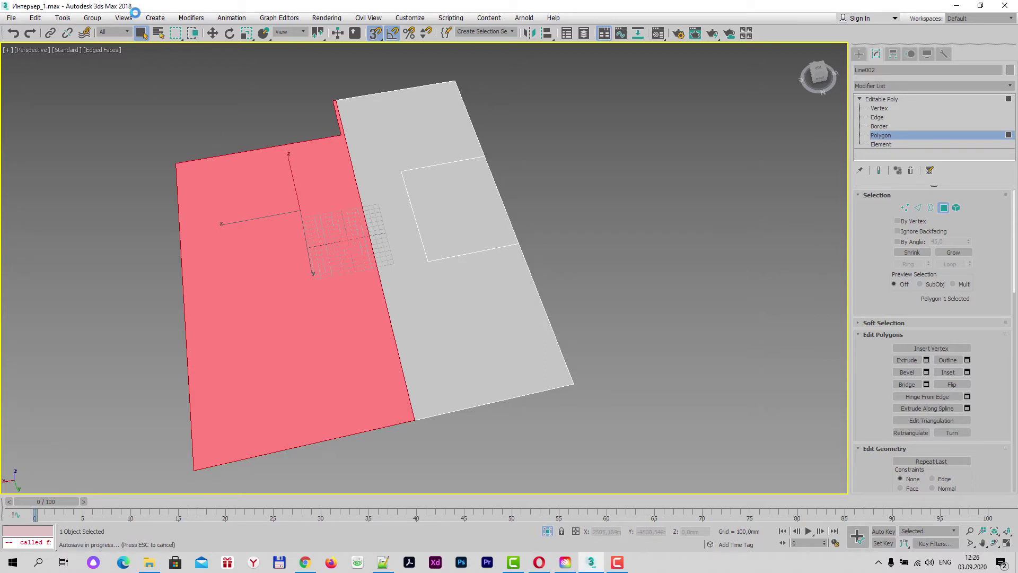
Centre the view on the selected polygon and turn off shaded selected faces with F2
middle_click_drag(316, 256, 371, 245)
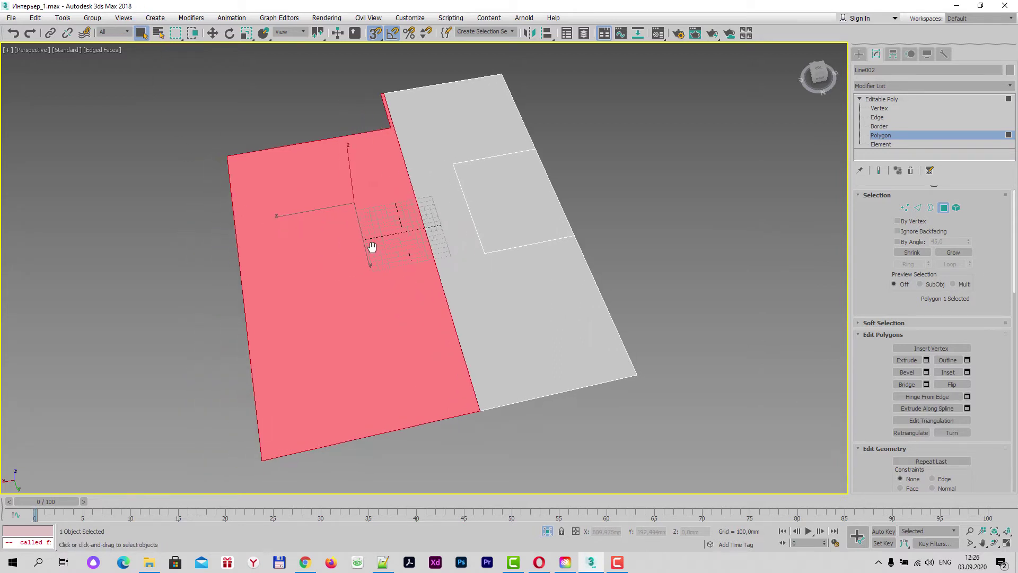
scroll(370, 246, "up", 3)
middle_click_drag(275, 359, 298, 302)
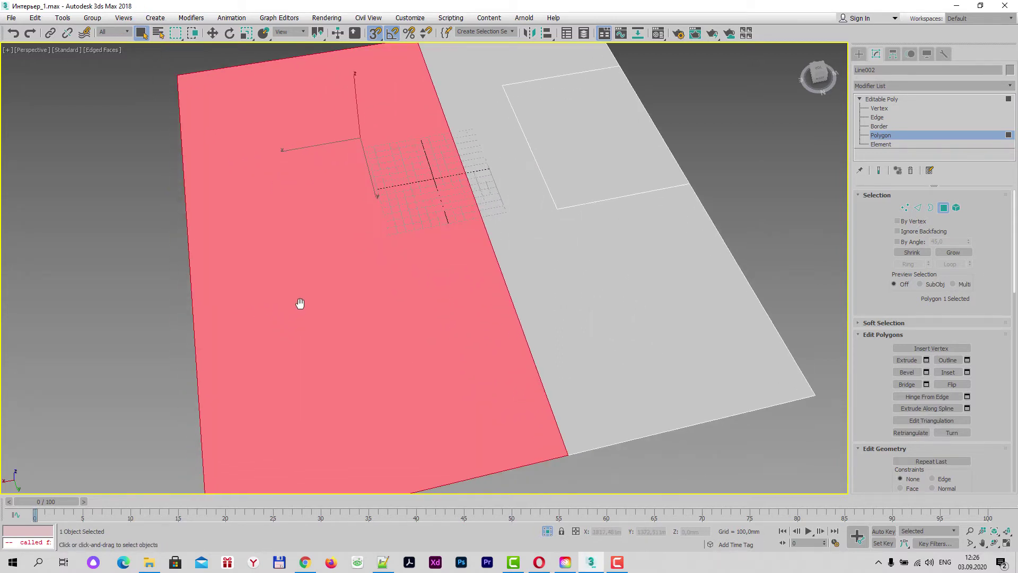
key("F2")
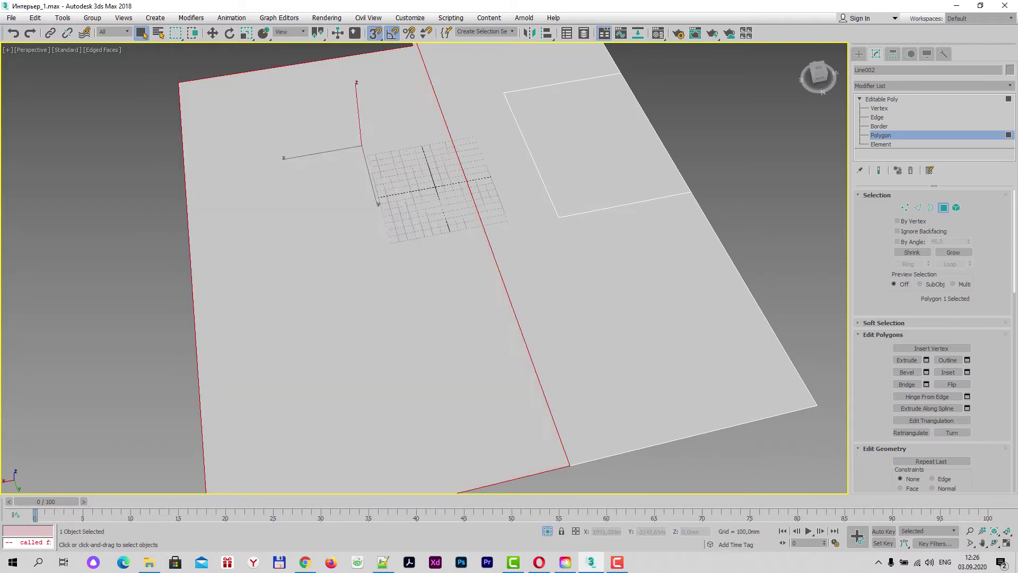
middle_click_drag(654, 150, 622, 179)
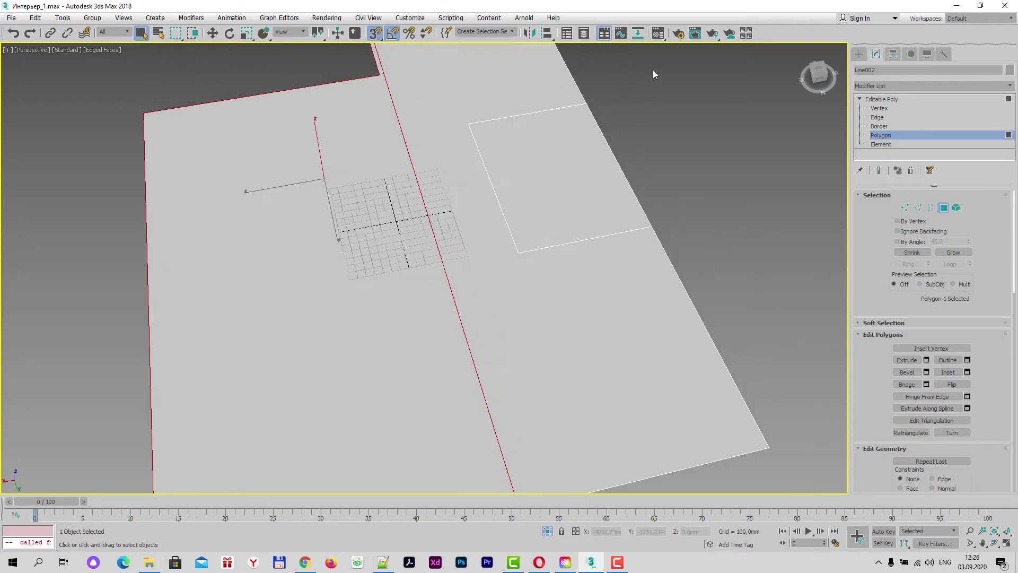
Open the Material Editor, reposition it, and try a 3X2 sample slot layout
left_click(658, 34)
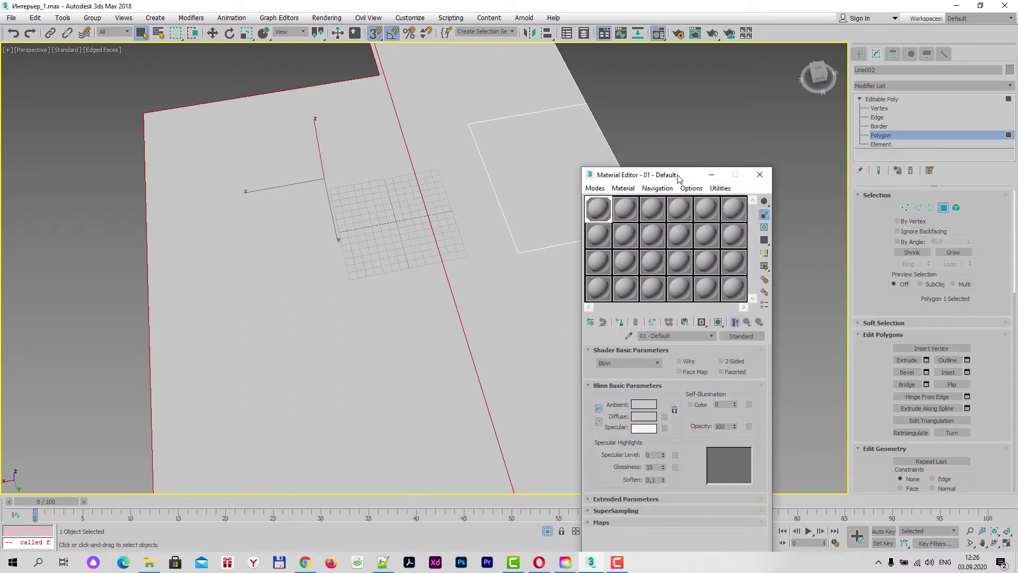
left_click_drag(678, 179, 498, 88)
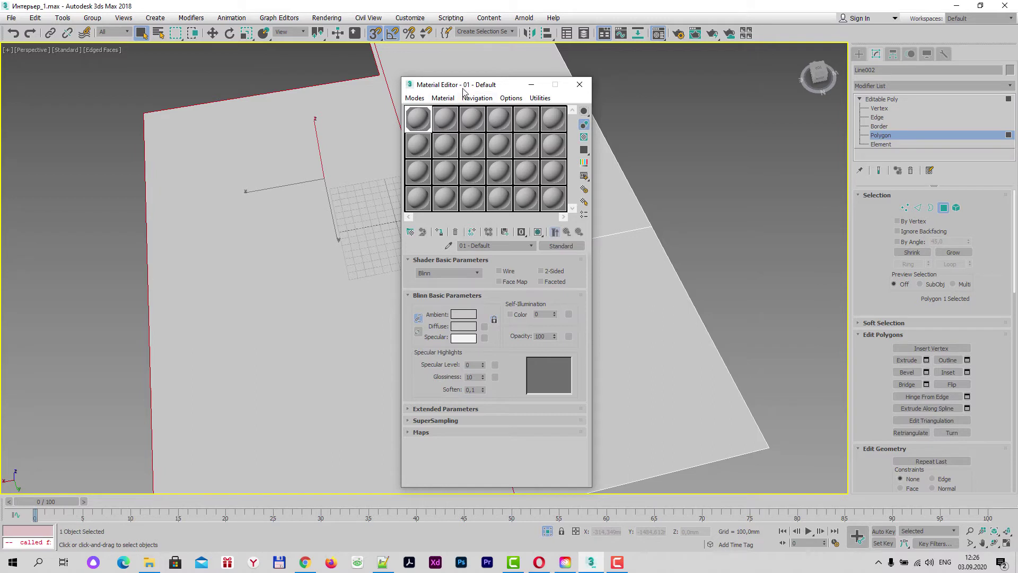
mouse_move(465, 87)
left_mouse_down()
mouse_move(540, 86)
mouse_move(479, 80)
left_mouse_up()
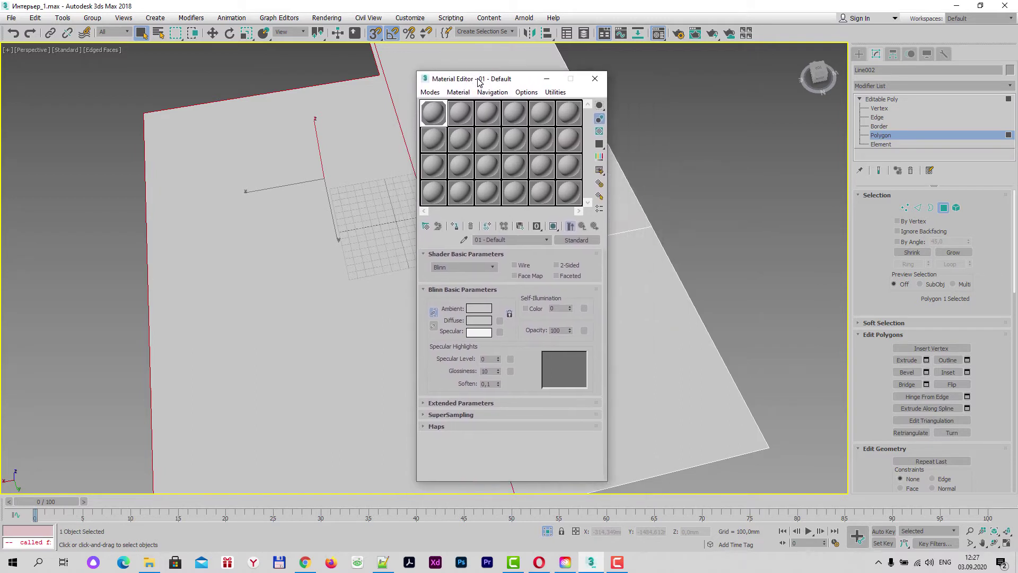
left_click(461, 115)
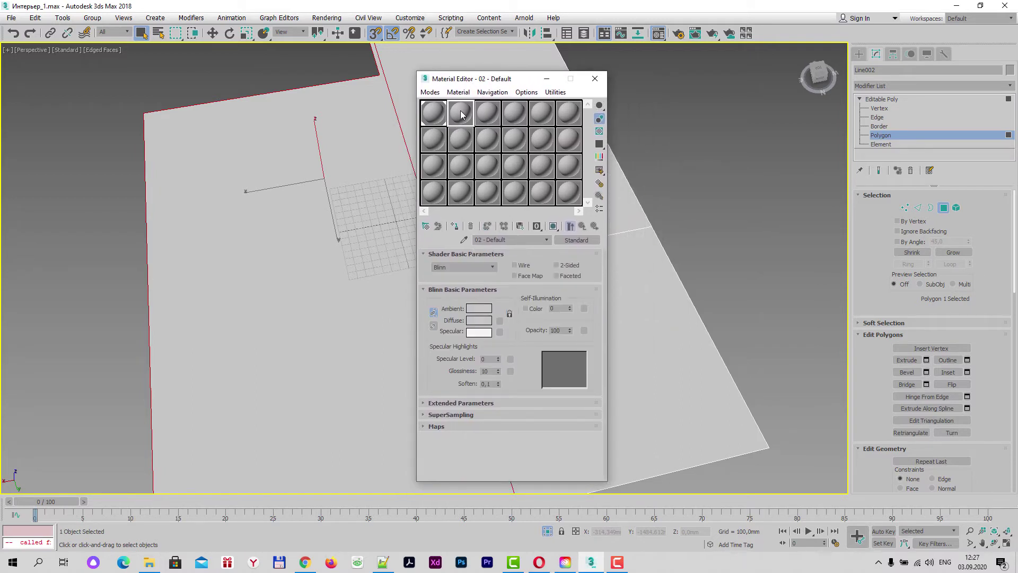
right_click(461, 114)
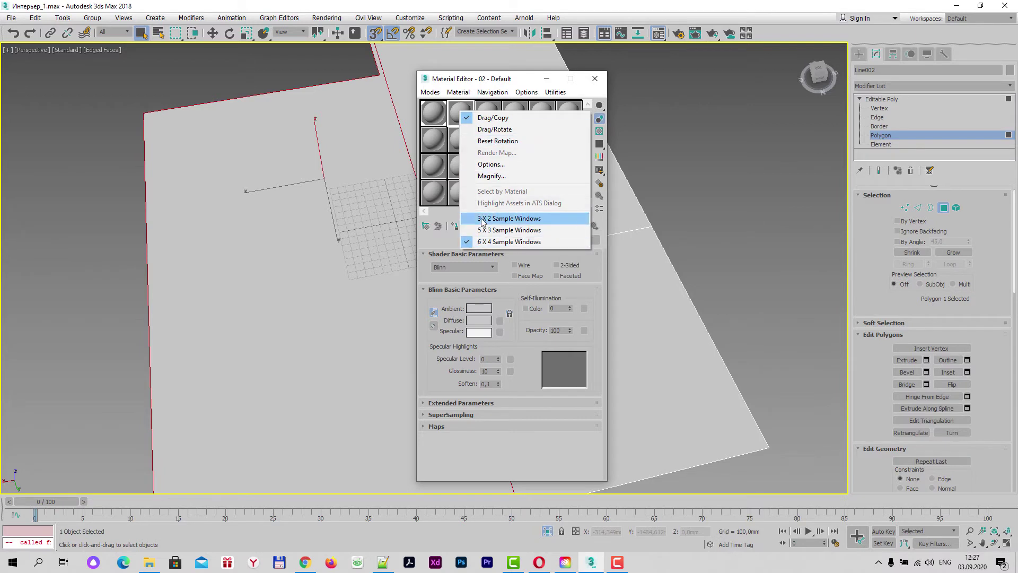
left_click(484, 219)
Try the 5X3 and 6X4 layouts, then settle on 5X3 sample windows
left_click(460, 123)
right_click(460, 133)
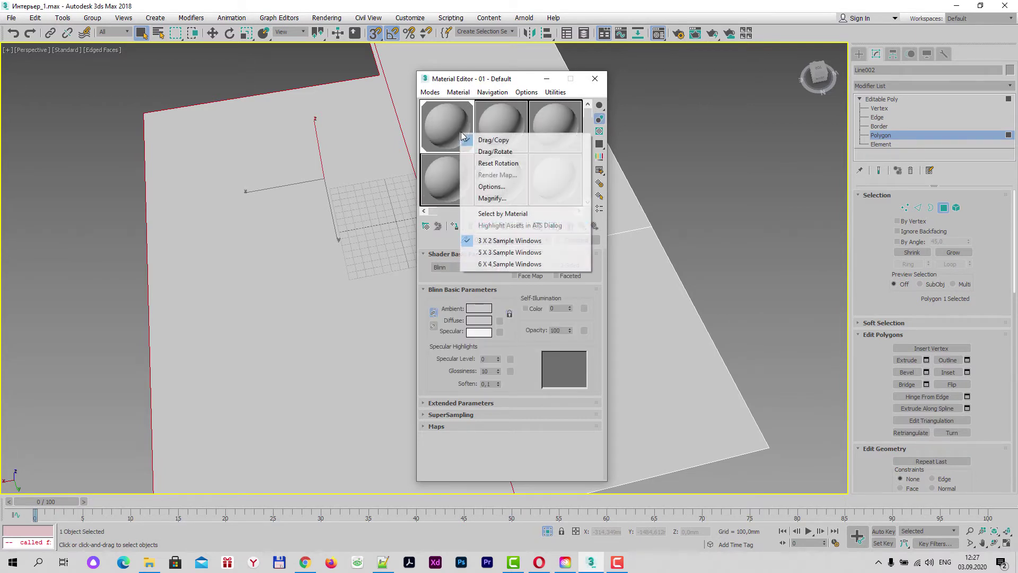
left_click(500, 252)
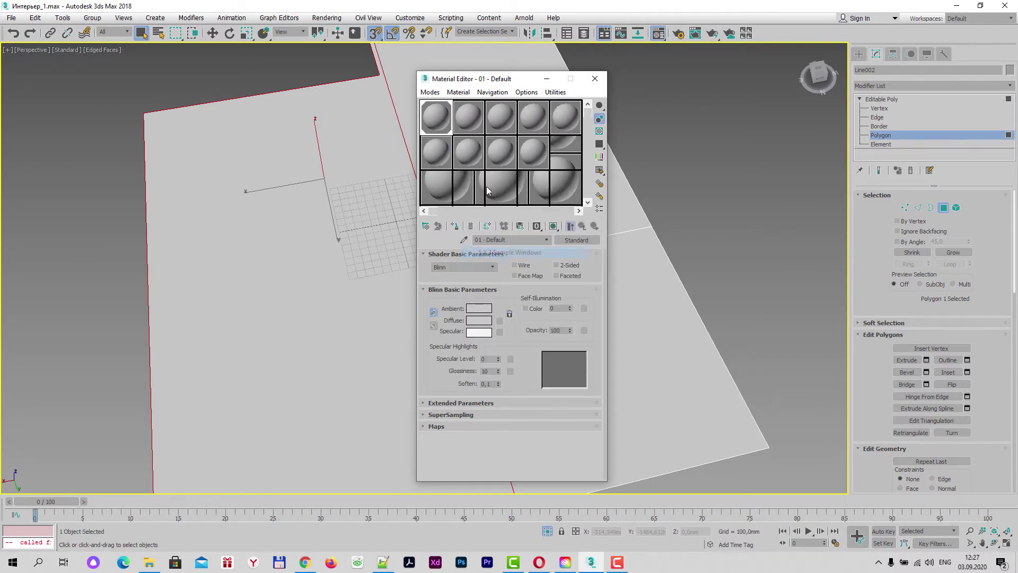
right_click(444, 119)
left_click(492, 248)
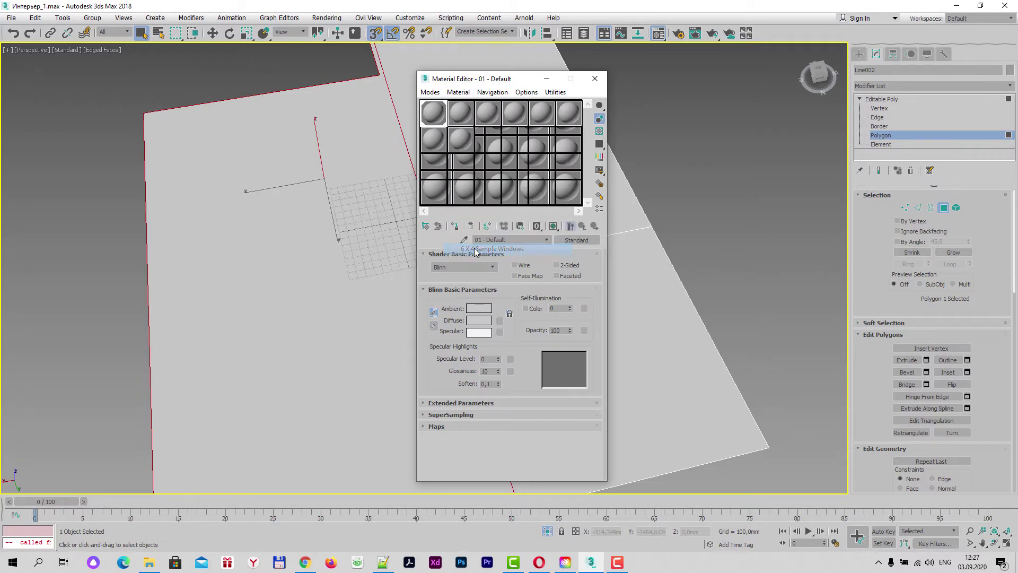
left_click(461, 116)
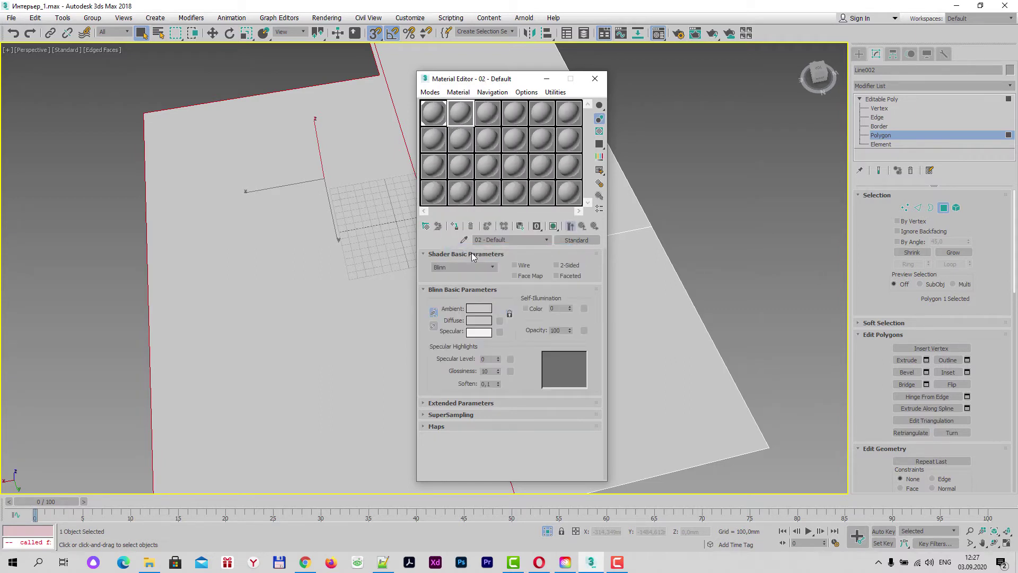
right_click(460, 116)
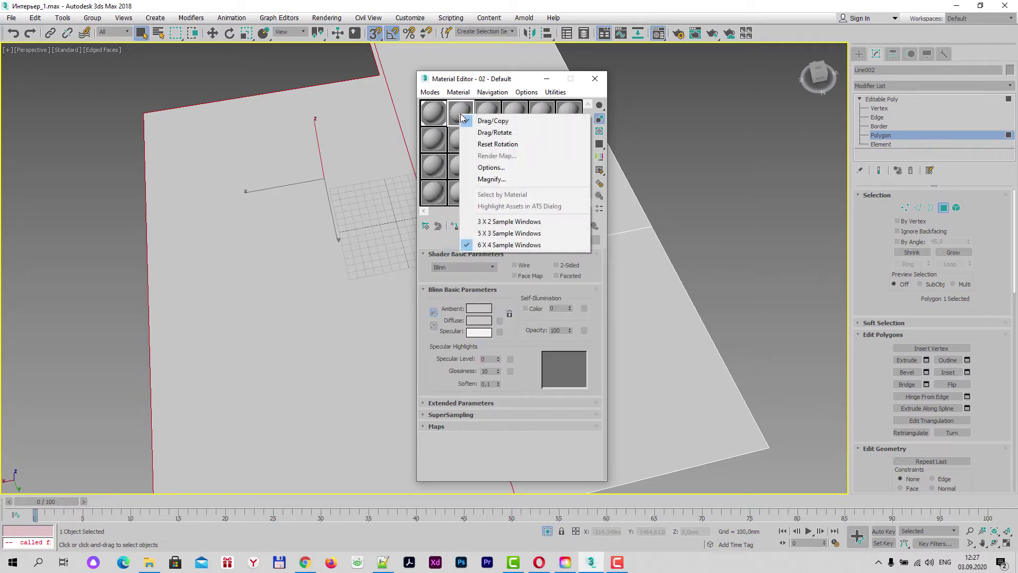
left_click(483, 229)
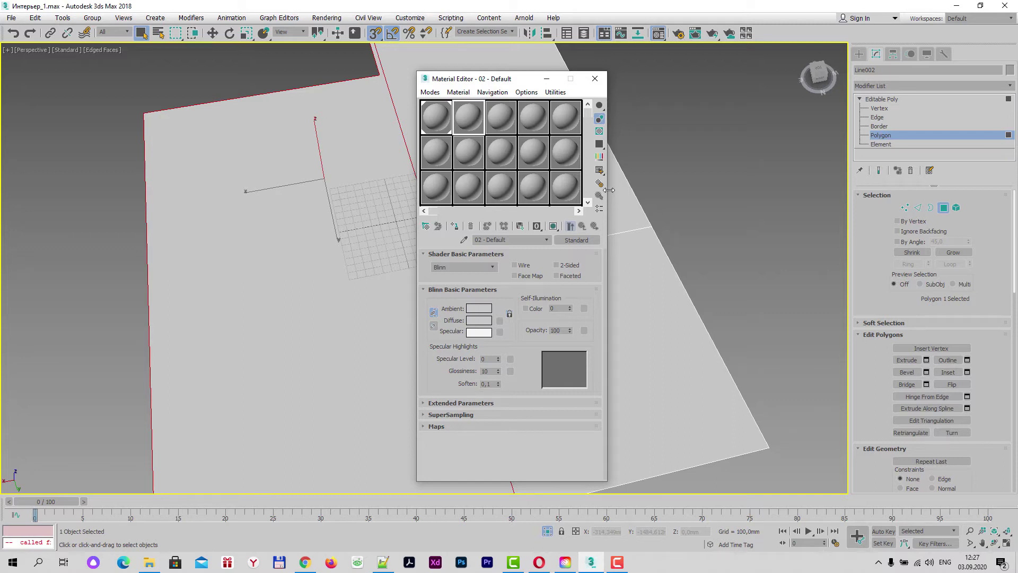
left_click_drag(490, 83, 637, 76)
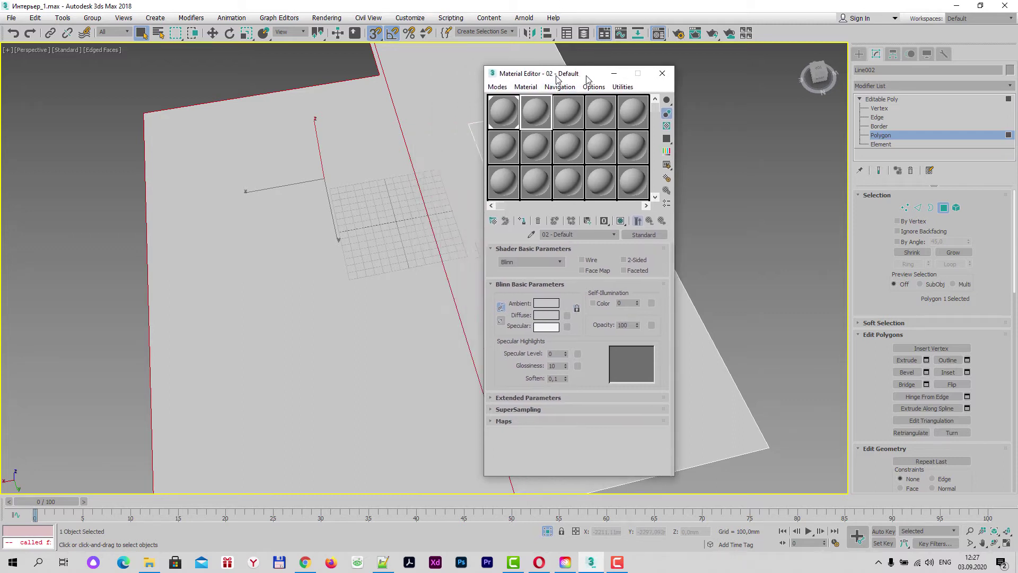
left_click(578, 110)
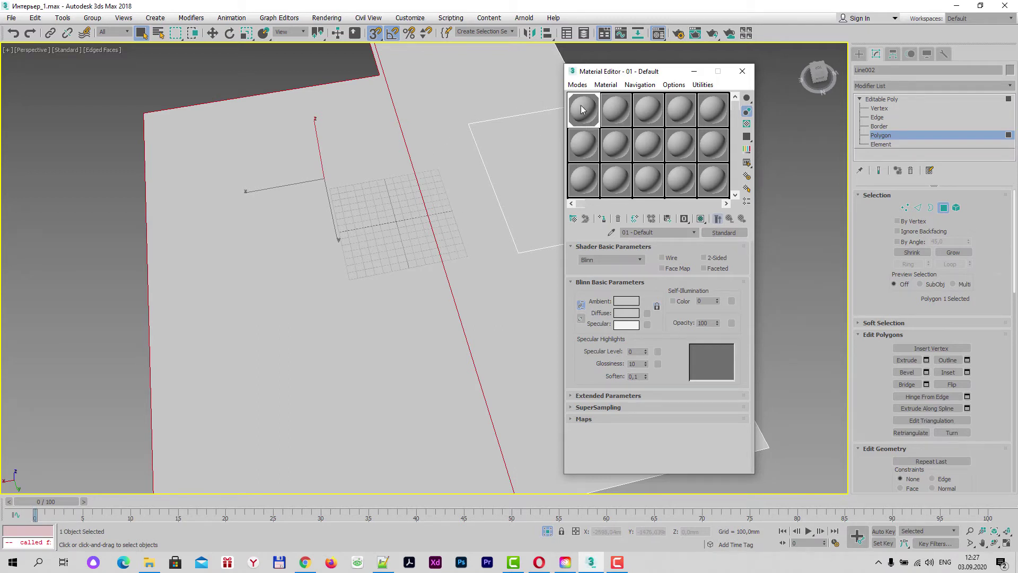
mouse_move(497, 230)
middle_mouse_down()
mouse_move(434, 246)
mouse_move(457, 234)
middle_mouse_up()
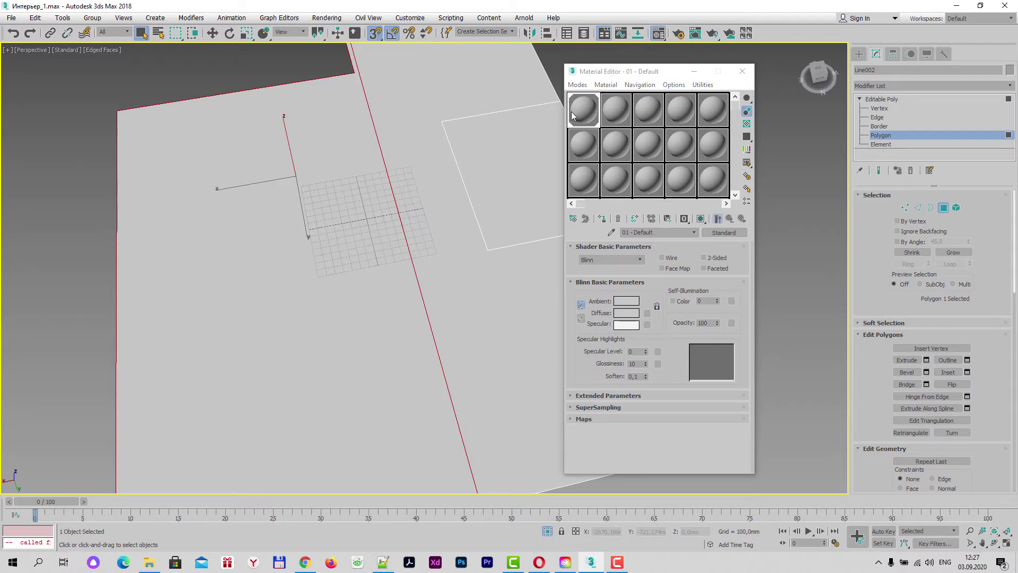
middle_click_drag(505, 177, 496, 198)
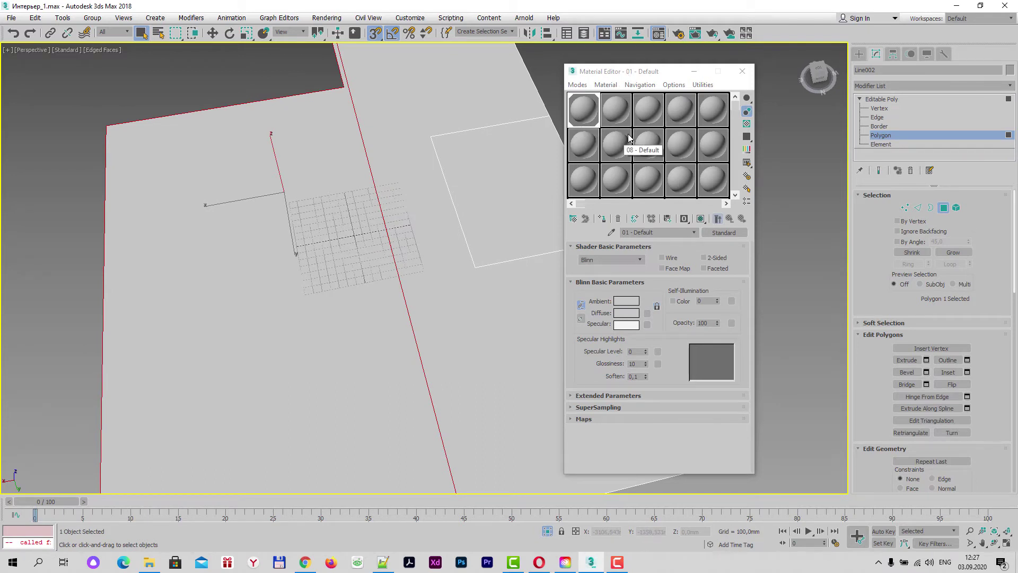
middle_click_drag(539, 141, 520, 95)
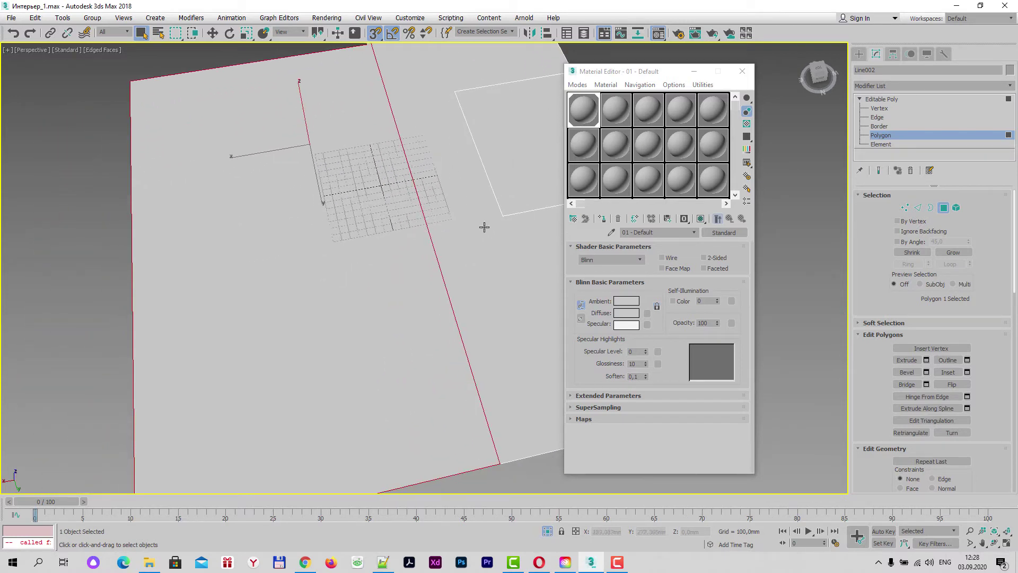
left_click(615, 114)
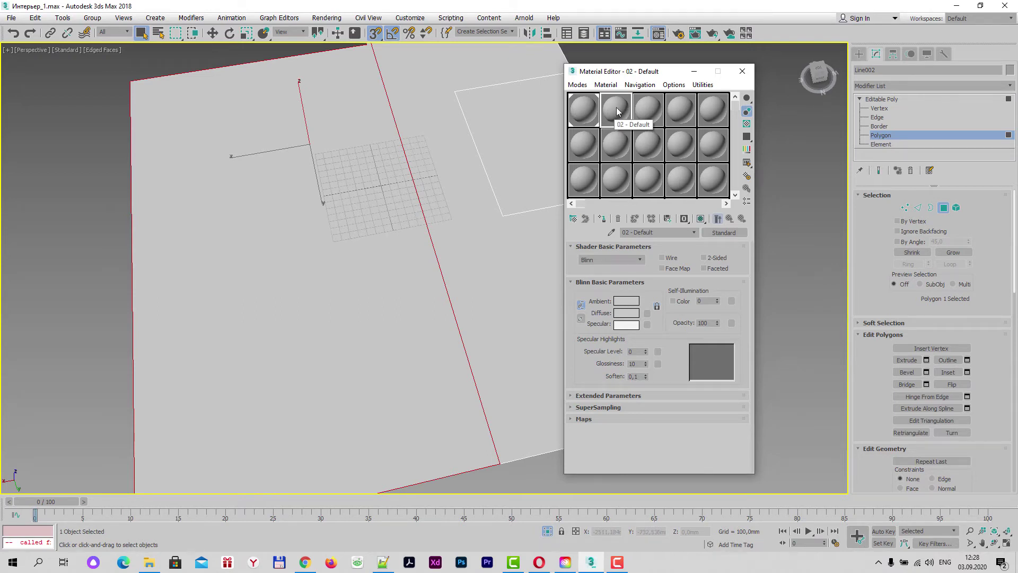
left_click_drag(629, 75, 603, 73)
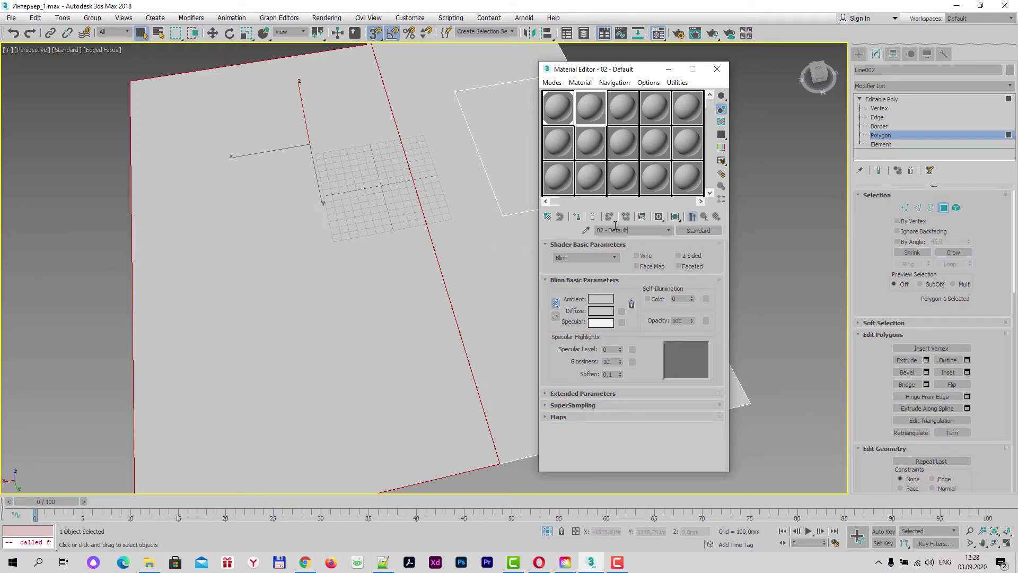
Rename the second material from 02 - Default to Прихожая
double_click(615, 228)
type("Ghb")
type("Прихожая")
Open the material type browser from the Standard button and expand the V-Ray category
left_click(693, 232)
left_click_drag(721, 88, 313, 69)
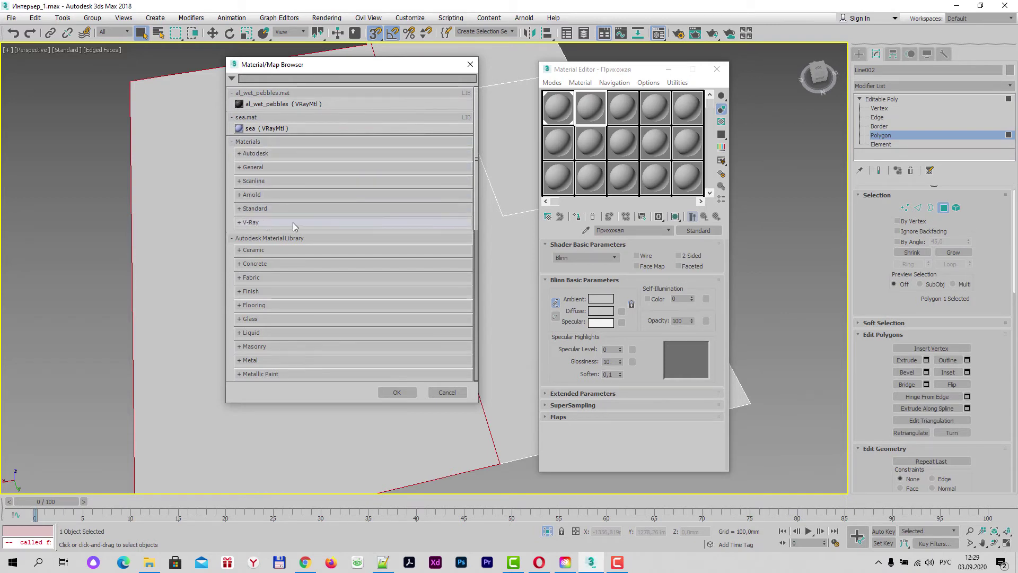
left_click(241, 223)
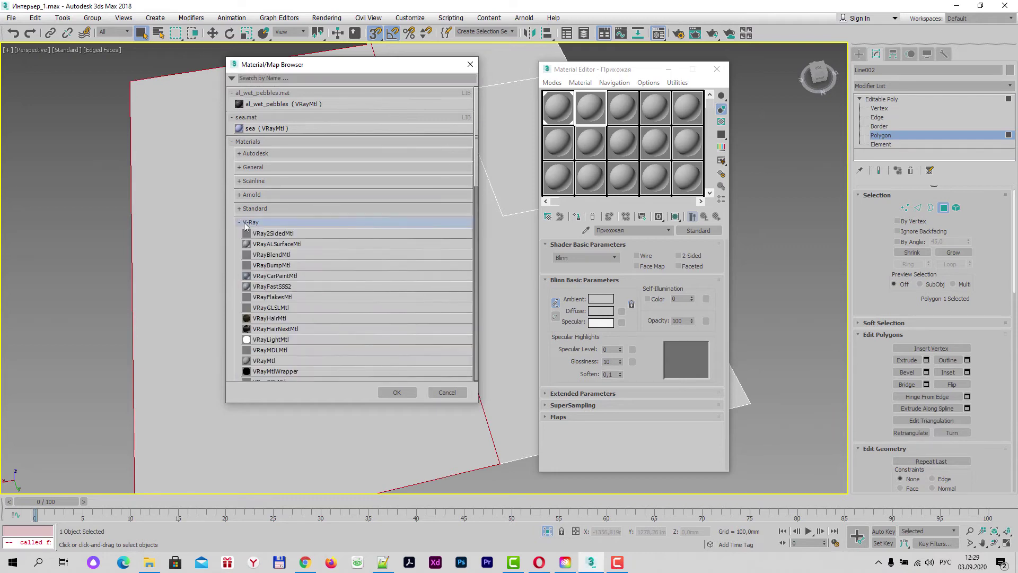
scroll(356, 246, "down", 1)
scroll(263, 221, "down", 2)
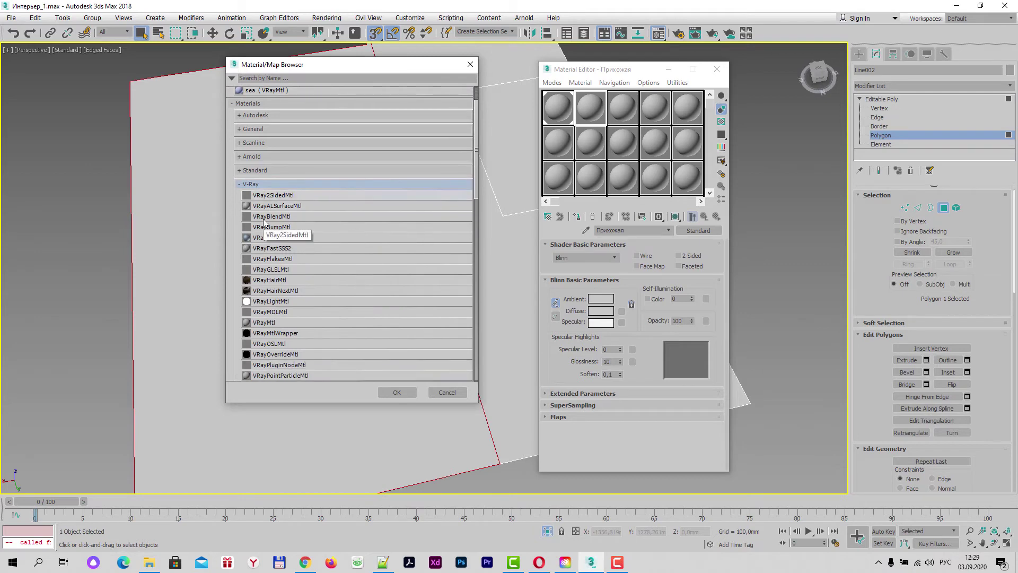
scroll(265, 196, "down", 1)
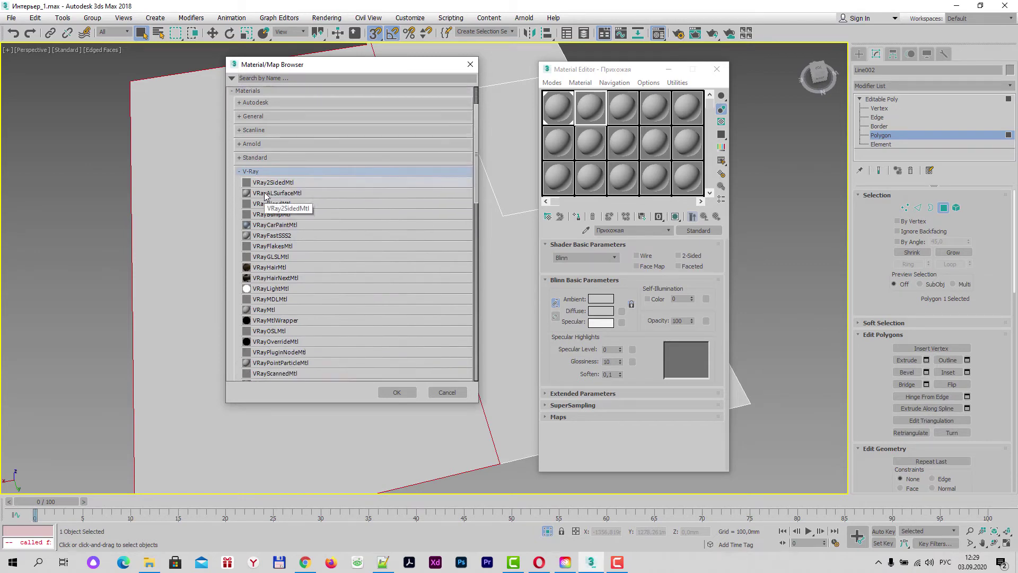
scroll(265, 196, "down", 1)
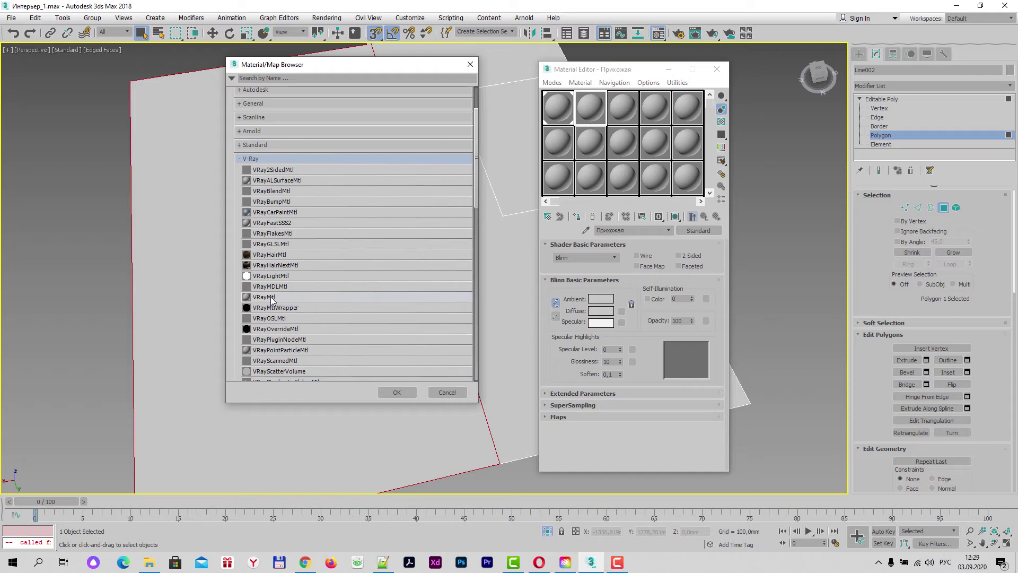
Convert the Прихожая material to a VRayMtl
double_click(280, 298)
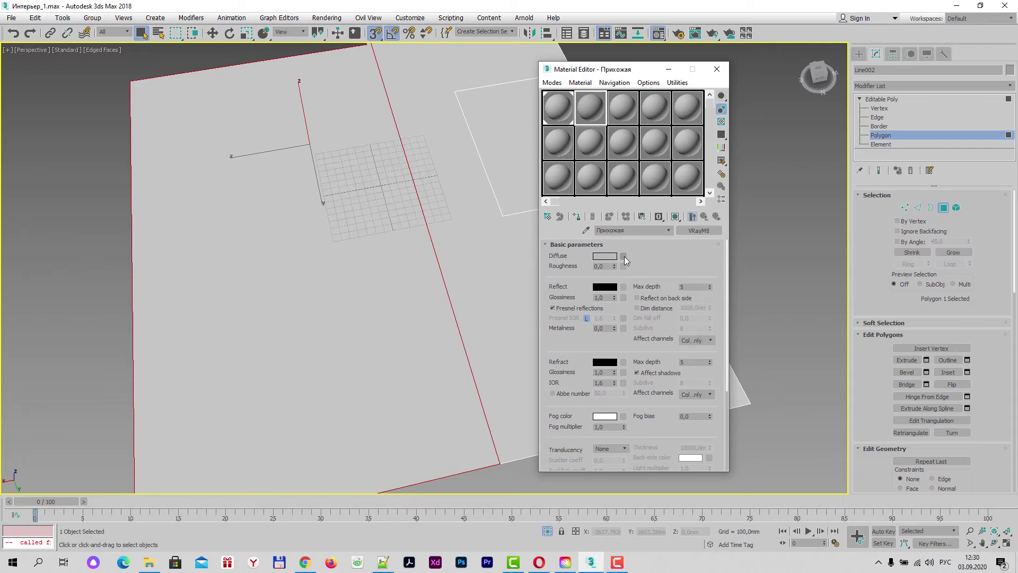
Open the diffuse map browser and collapse its material library groups
left_click(623, 256)
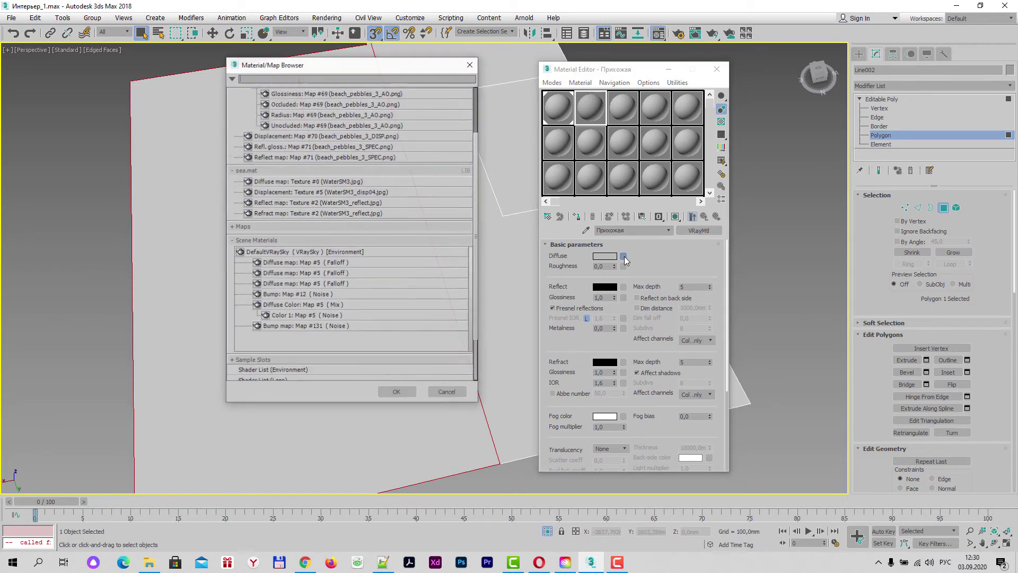
left_click_drag(364, 65, 423, 69)
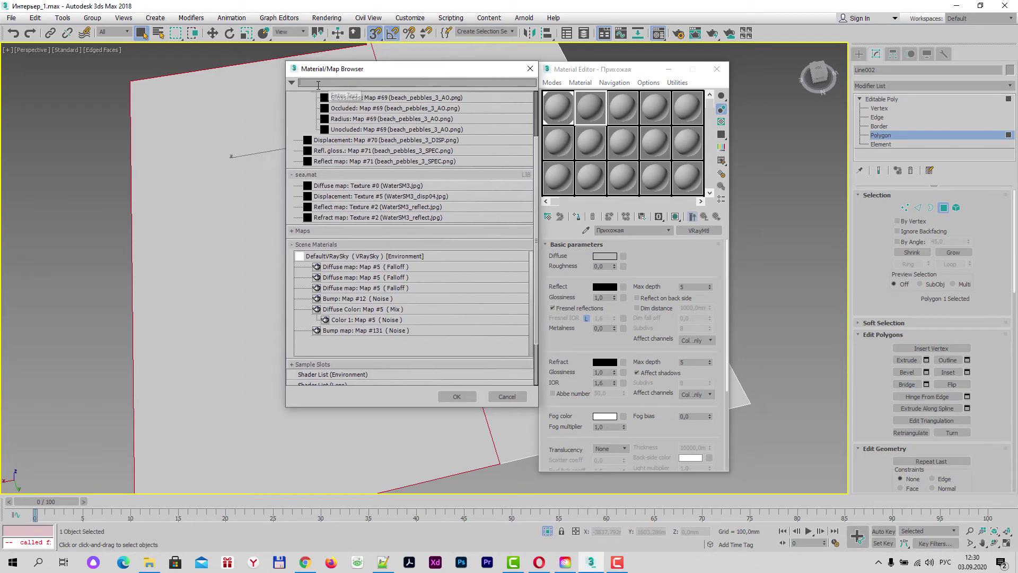
scroll(341, 238, "up", 5)
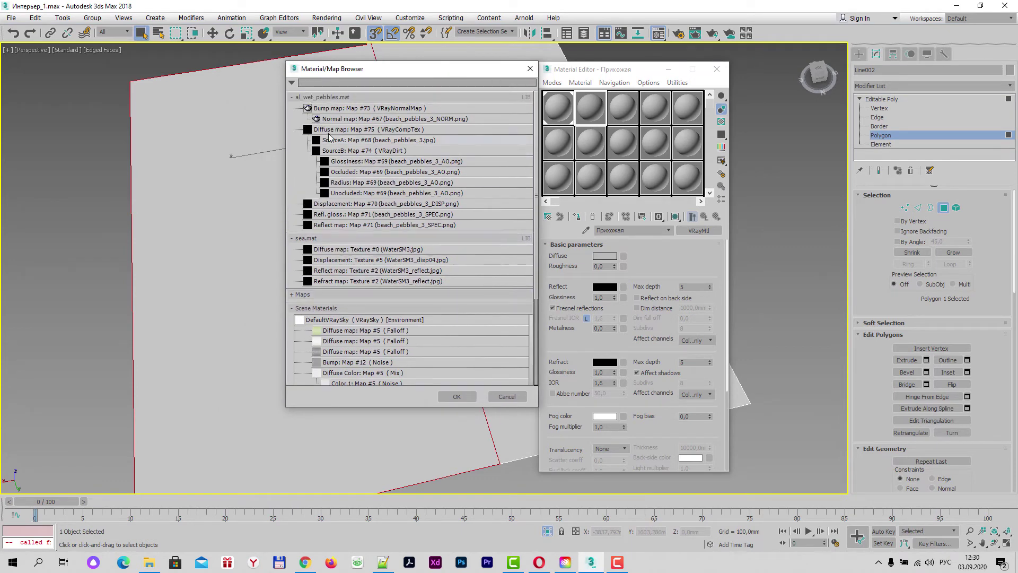
left_click(292, 98)
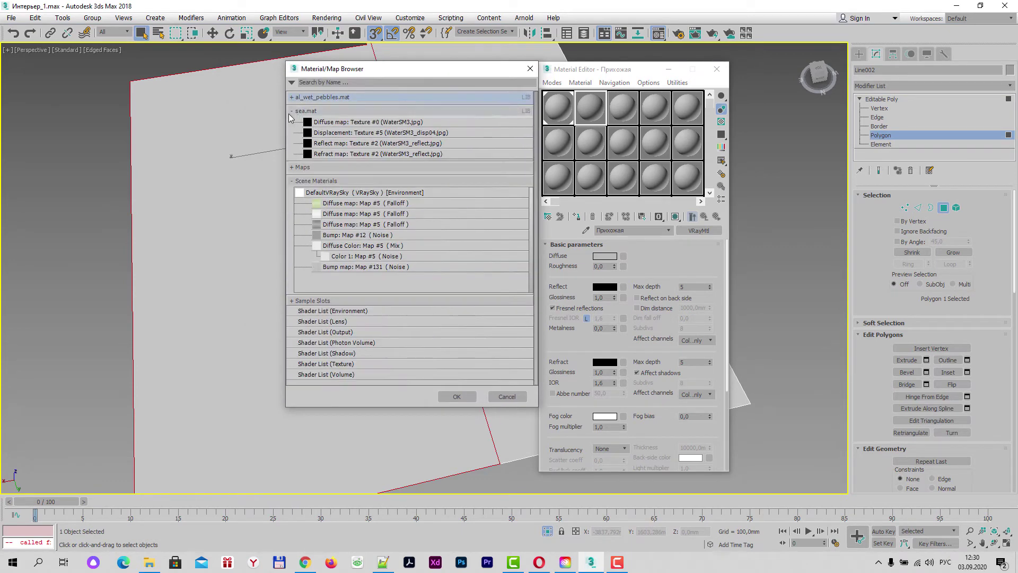
left_click(291, 111)
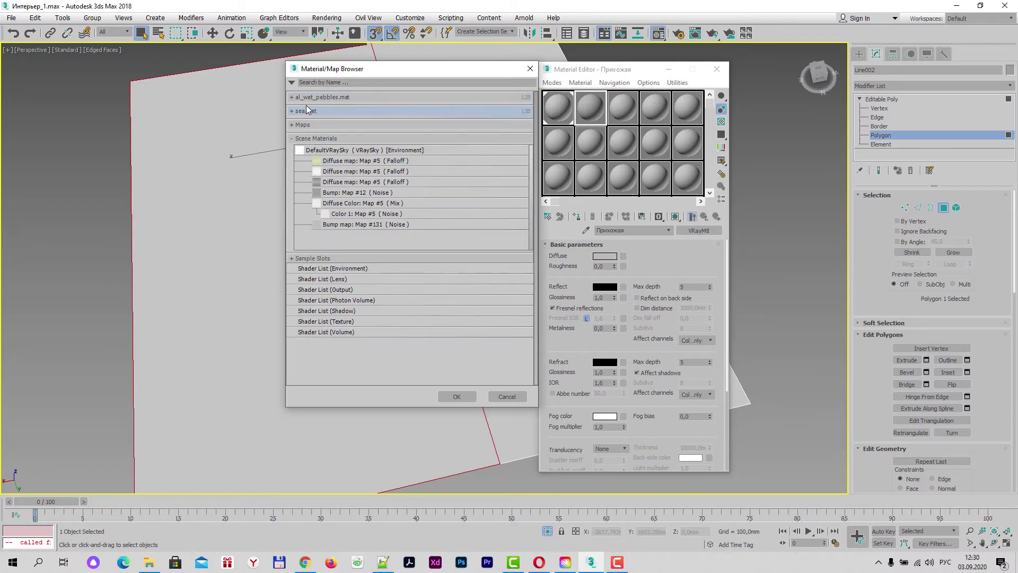
left_click(291, 139)
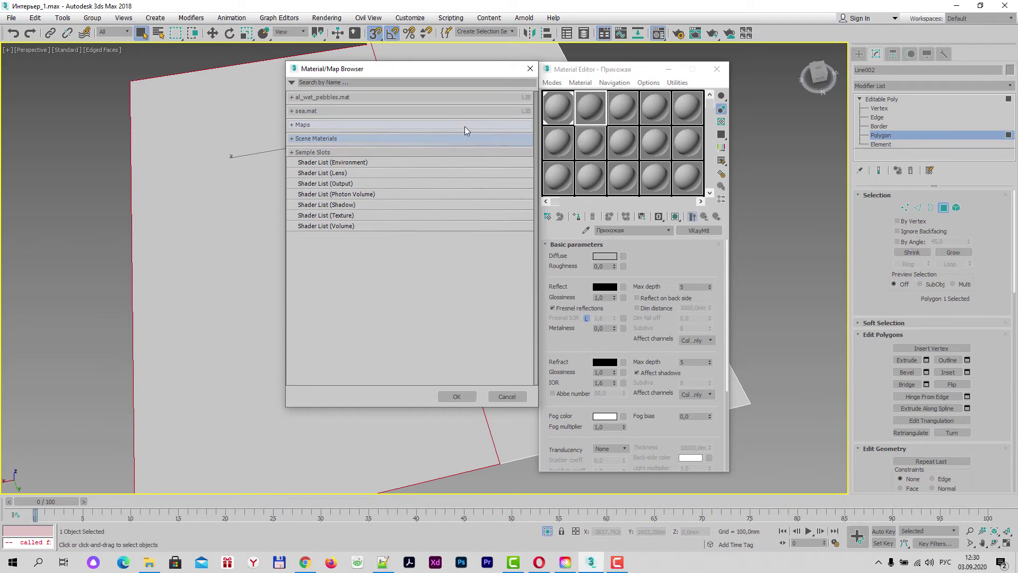
Expand Maps > General and pick Bitmap as the diffuse map
left_click(292, 125)
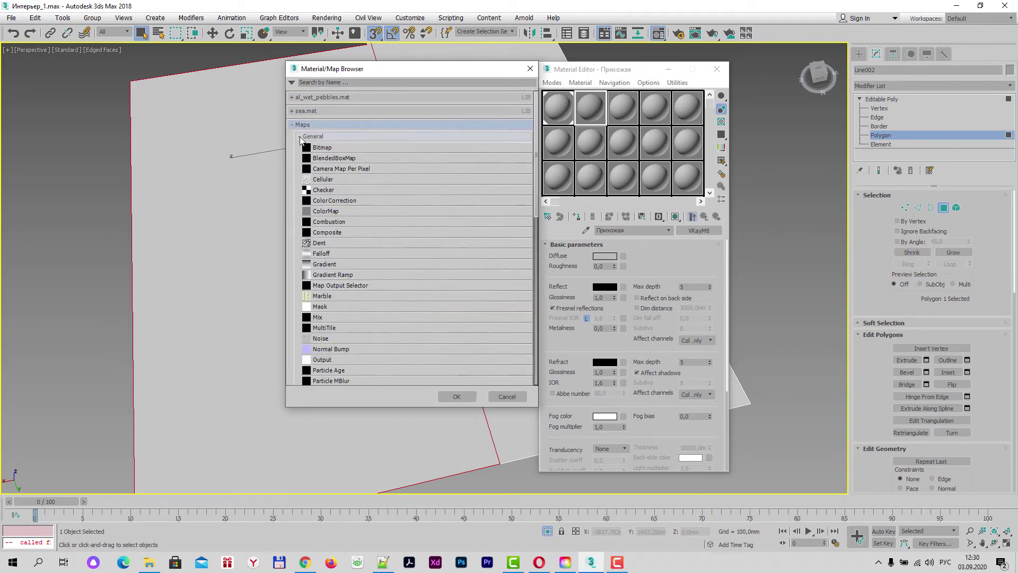
left_click(301, 137)
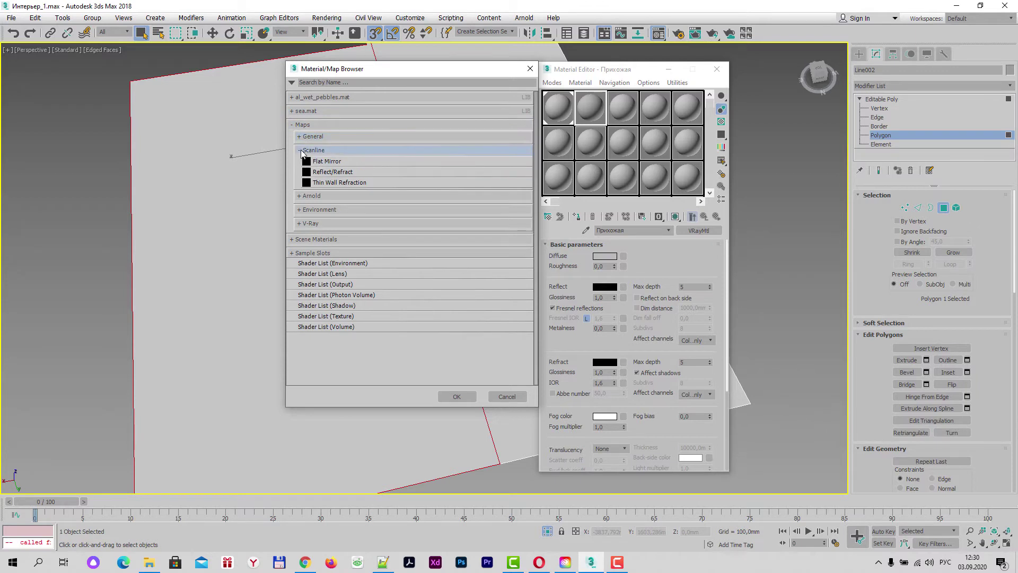
left_click(301, 151)
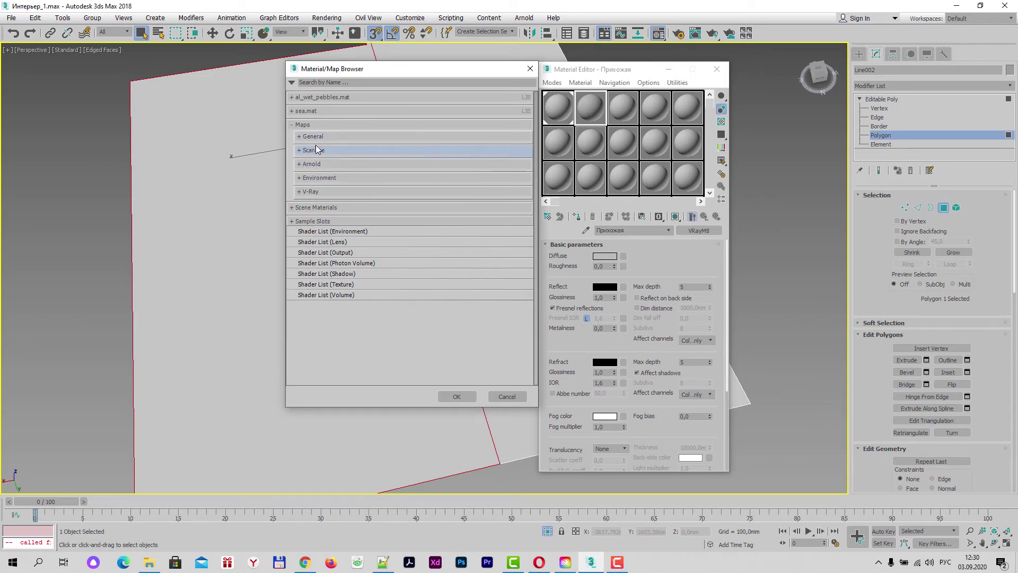
left_click(299, 137)
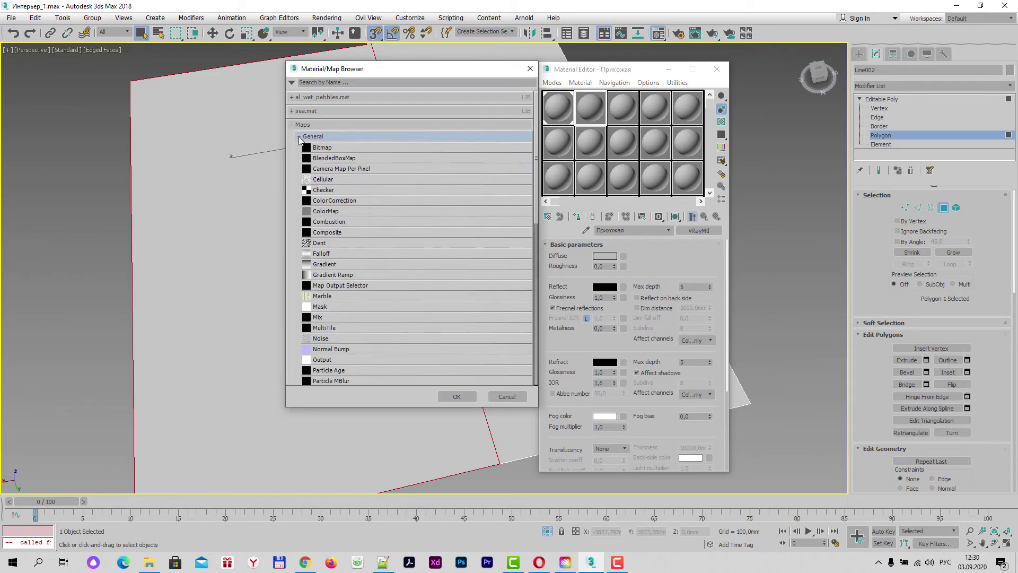
double_click(322, 148)
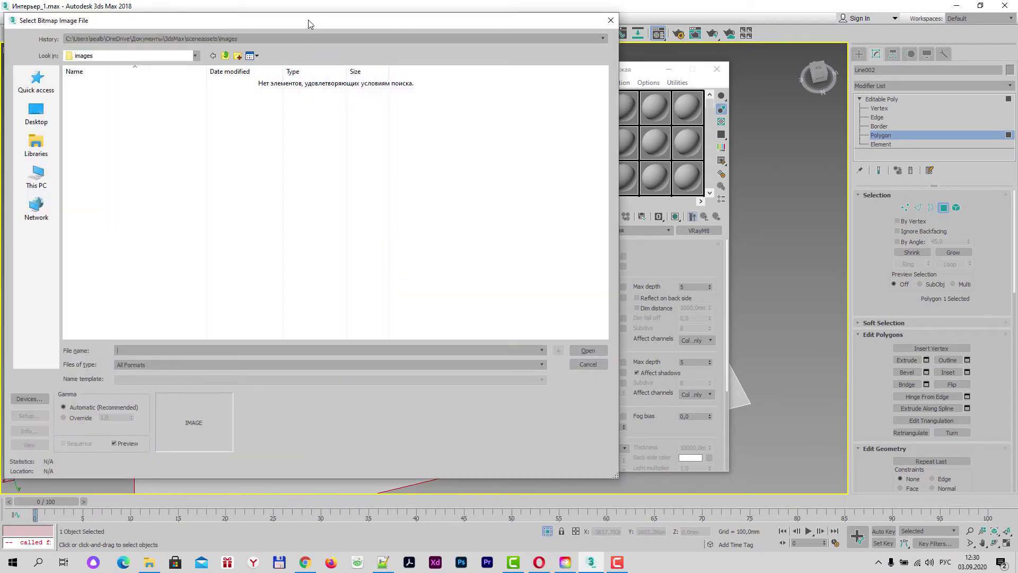
Load parket-texture_(16) from Desktop > 3d > Textures as the diffuse bitmap
mouse_move(308, 21)
left_mouse_down()
mouse_move(417, 86)
mouse_move(431, 83)
left_mouse_up()
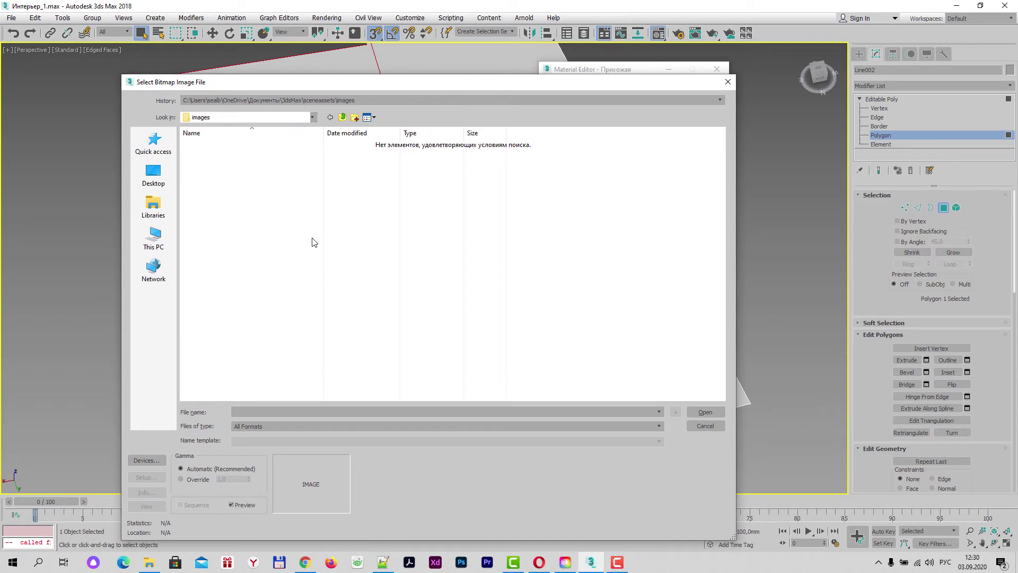
left_click(153, 174)
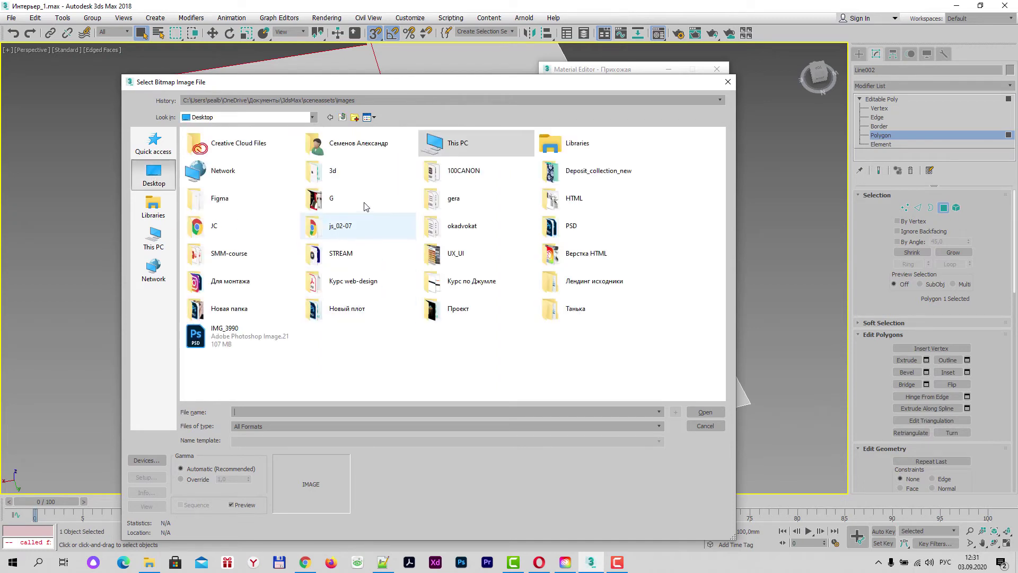
double_click(329, 170)
double_click(276, 166)
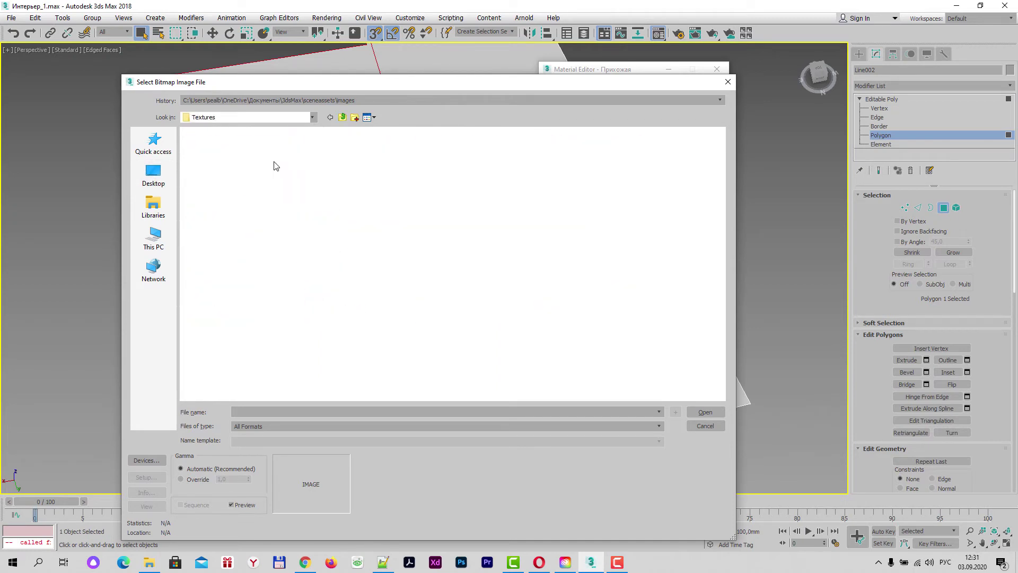
left_click(320, 147)
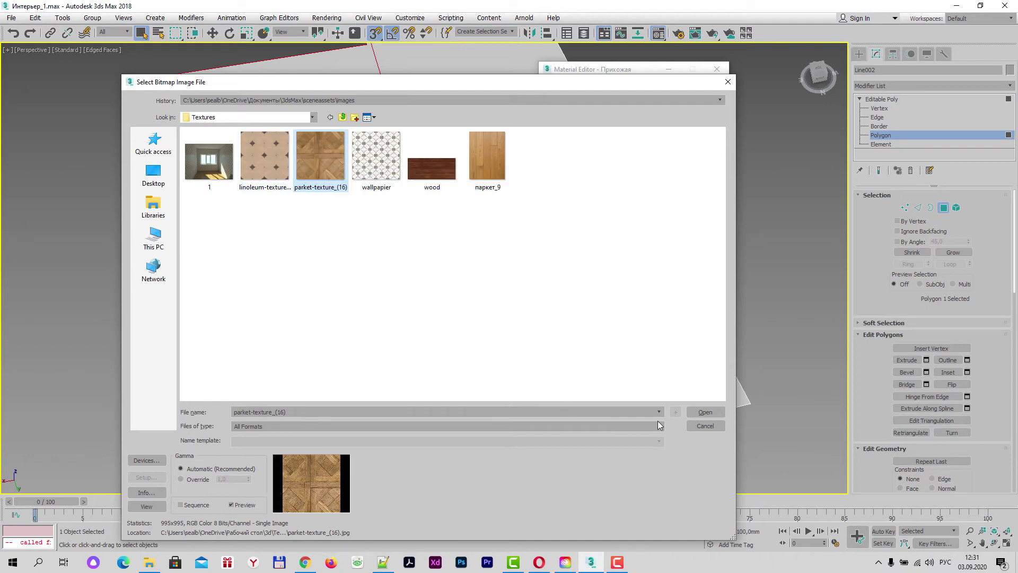
left_click(701, 414)
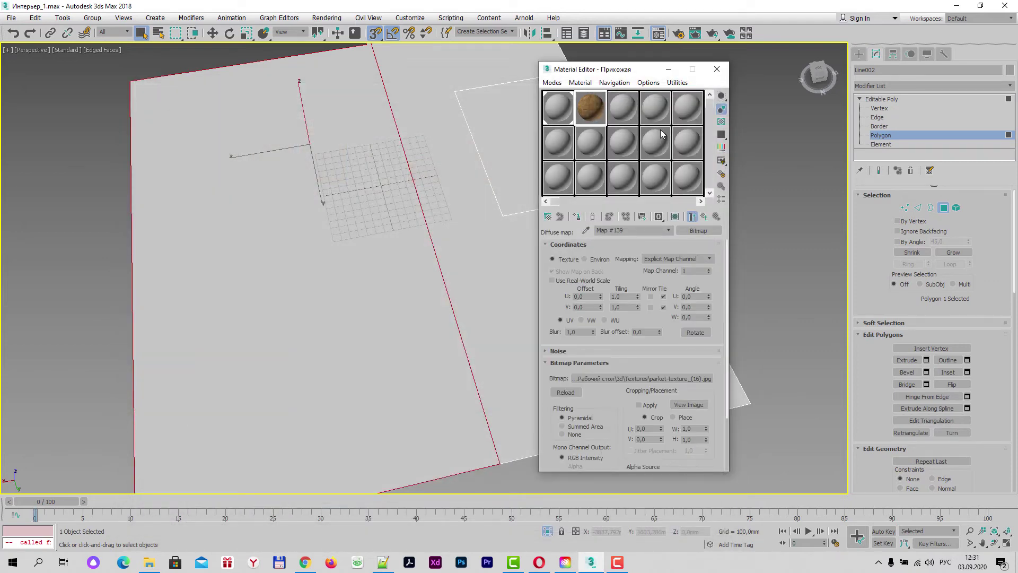
Open the magnified Map #139 sample preview, move it left and enlarge it
double_click(593, 110)
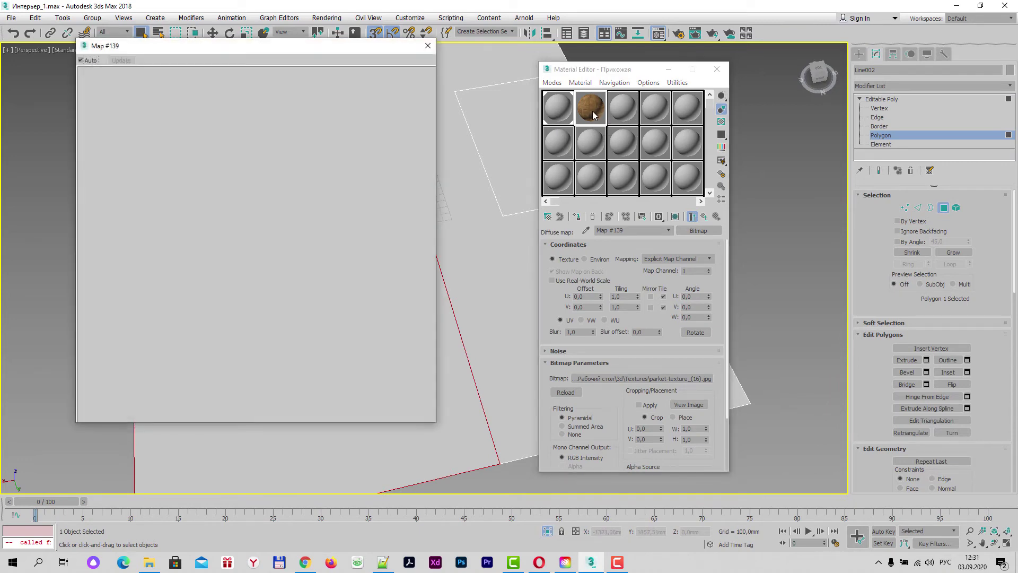
left_click_drag(211, 51, 160, 38)
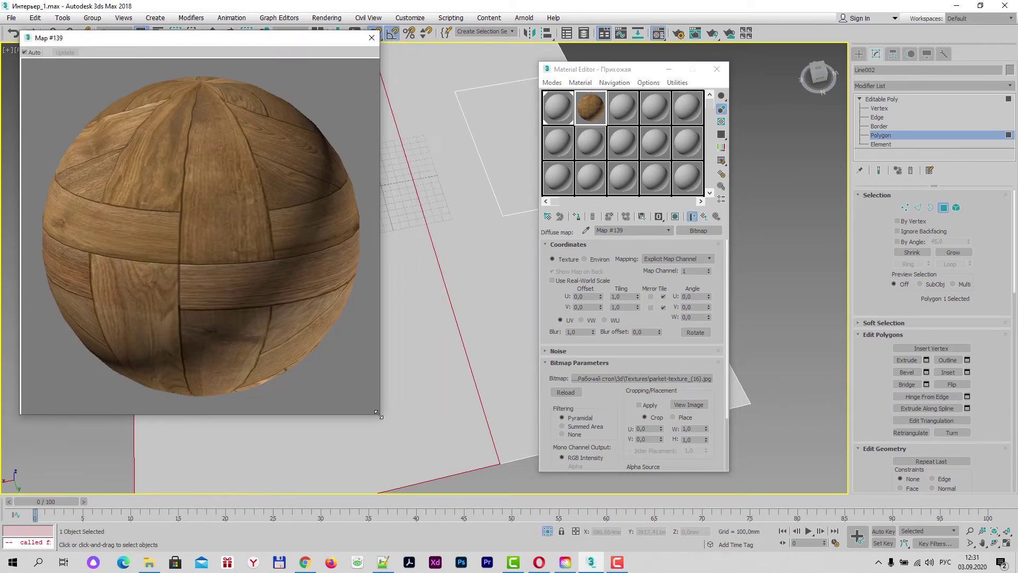
left_click_drag(378, 416, 475, 475)
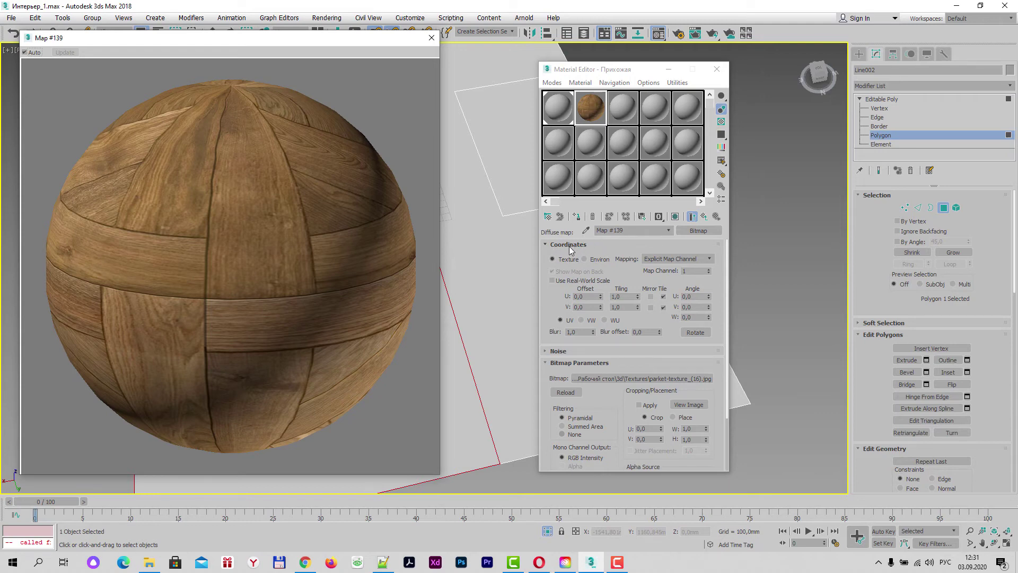
Check the diffuse bitmap's file path without changes, then return to the Прихожая parameters
left_click(704, 217)
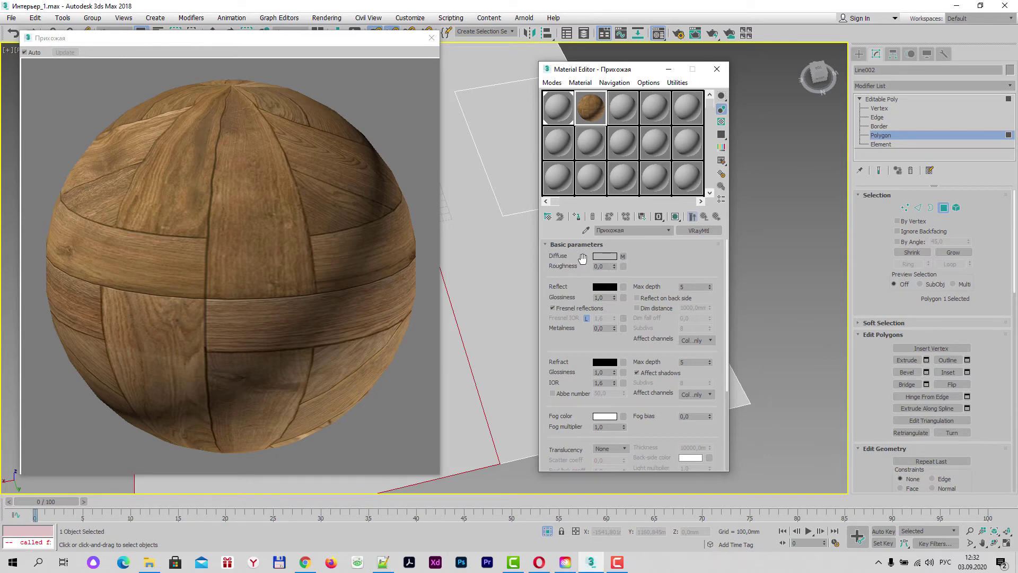
left_click(623, 258)
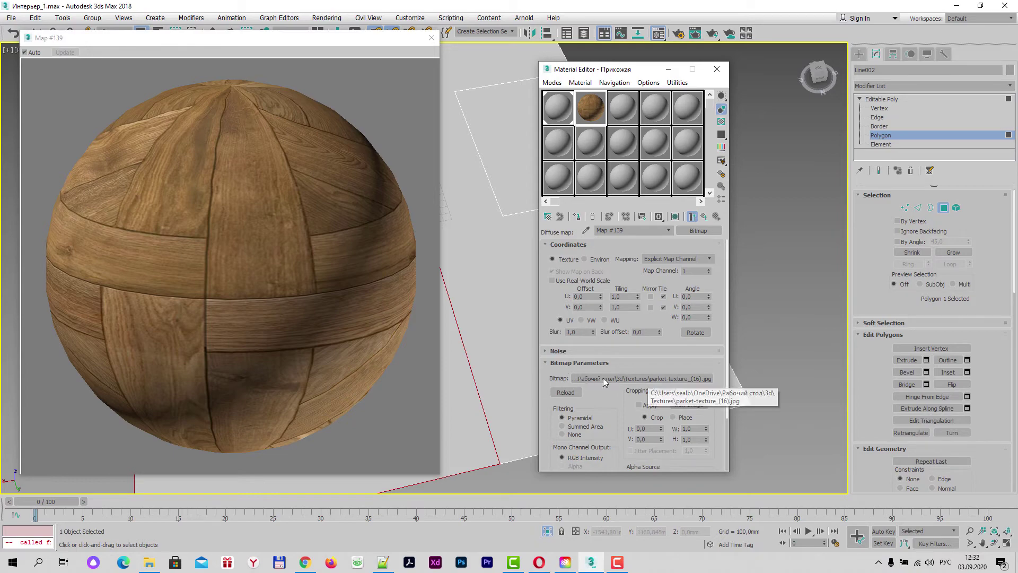
left_click(619, 379)
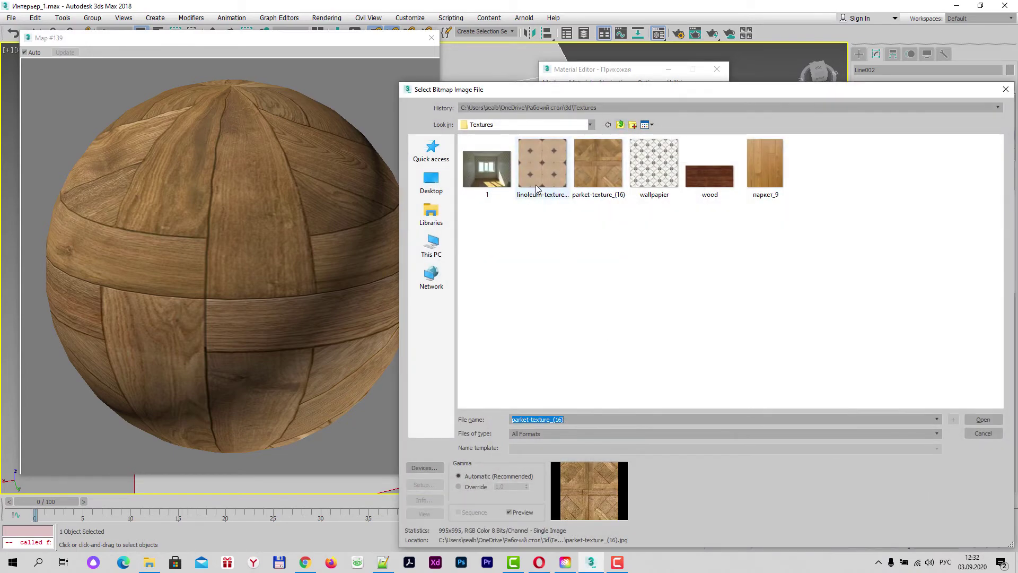
left_click(982, 432)
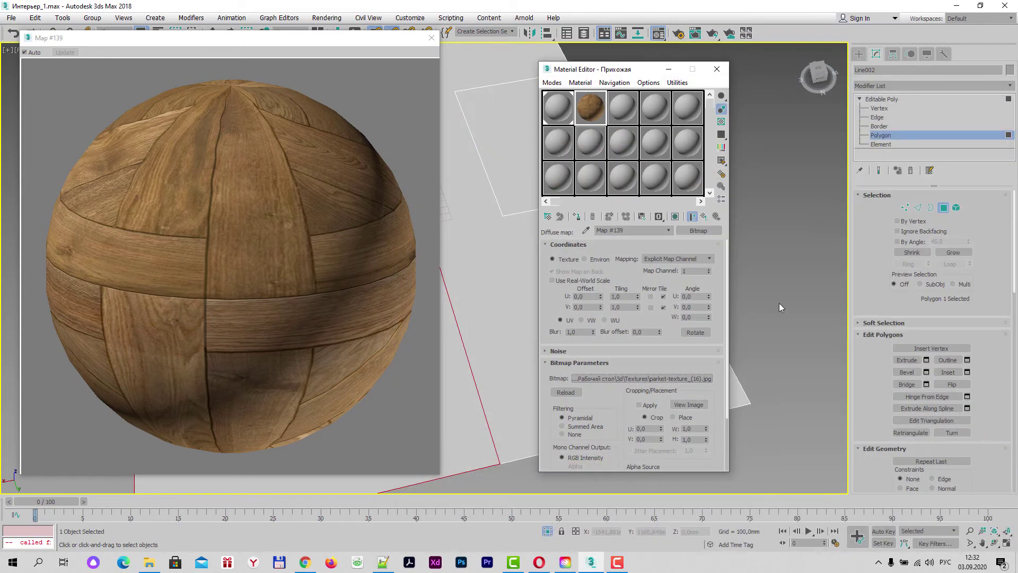
left_click(705, 216)
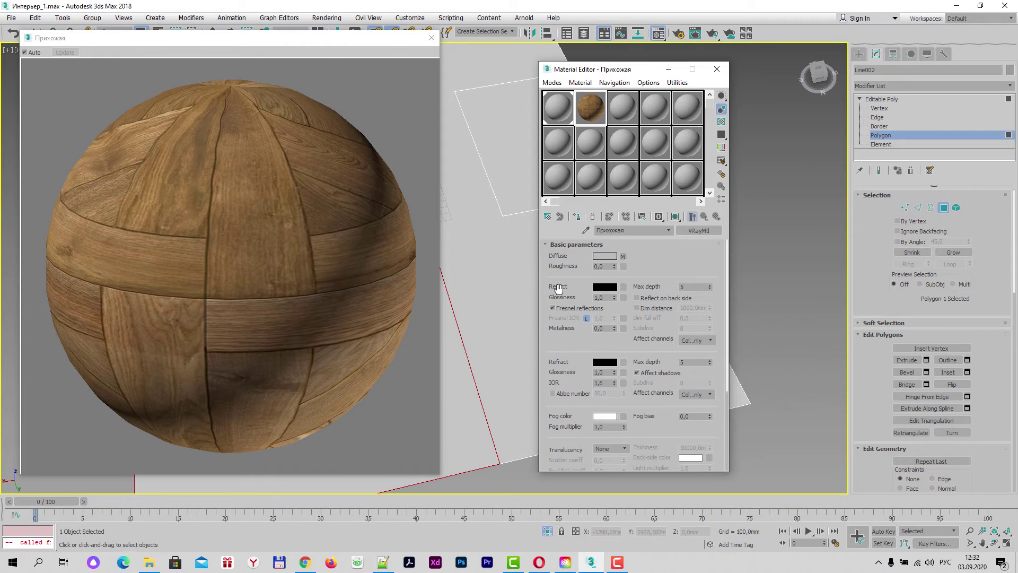
Set the Прихожая material's Reflect colour to a mid grey of RGB 81, 81, 81
left_click(608, 289)
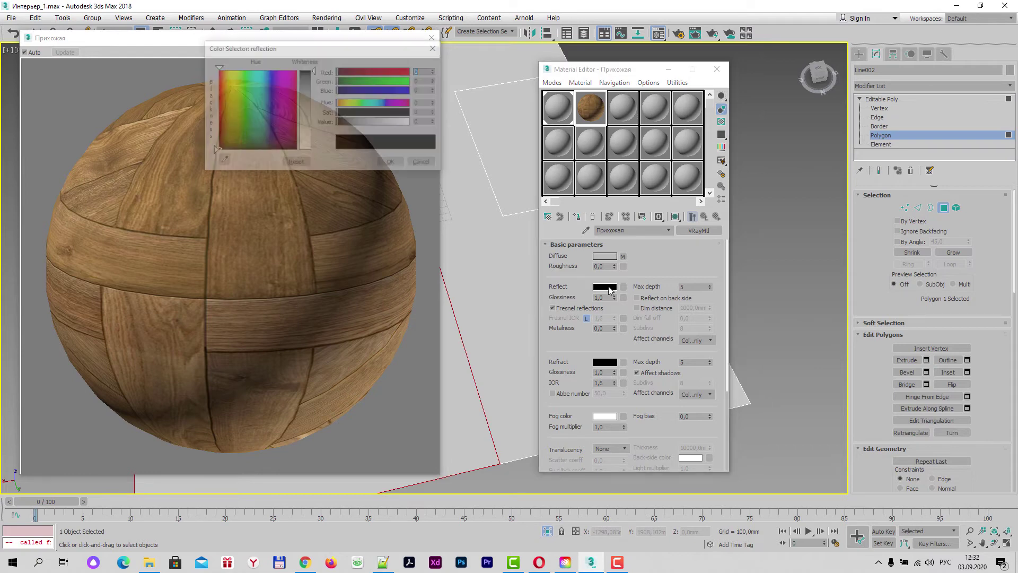
left_click_drag(370, 48, 426, 55)
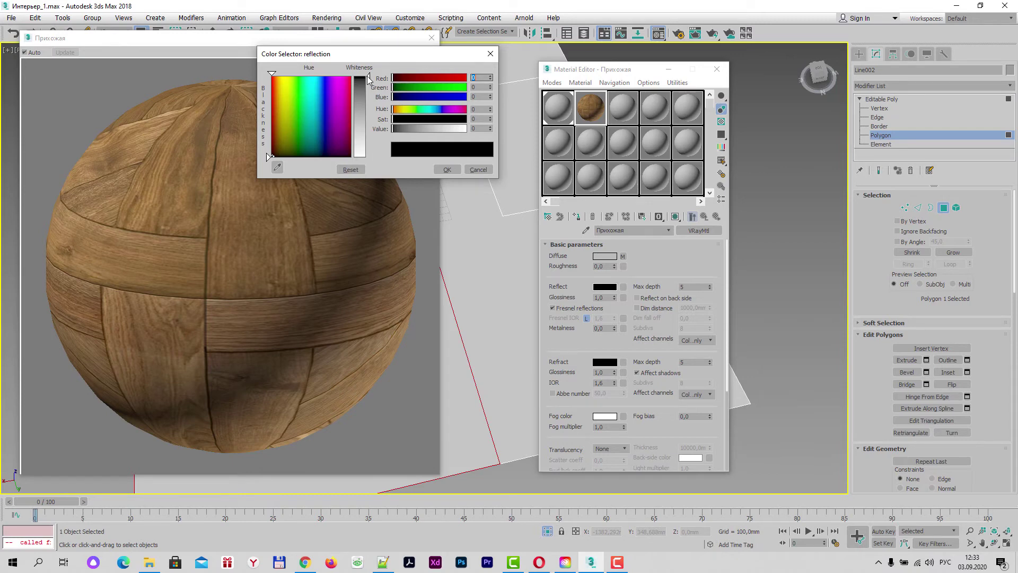
left_click_drag(368, 78, 368, 104)
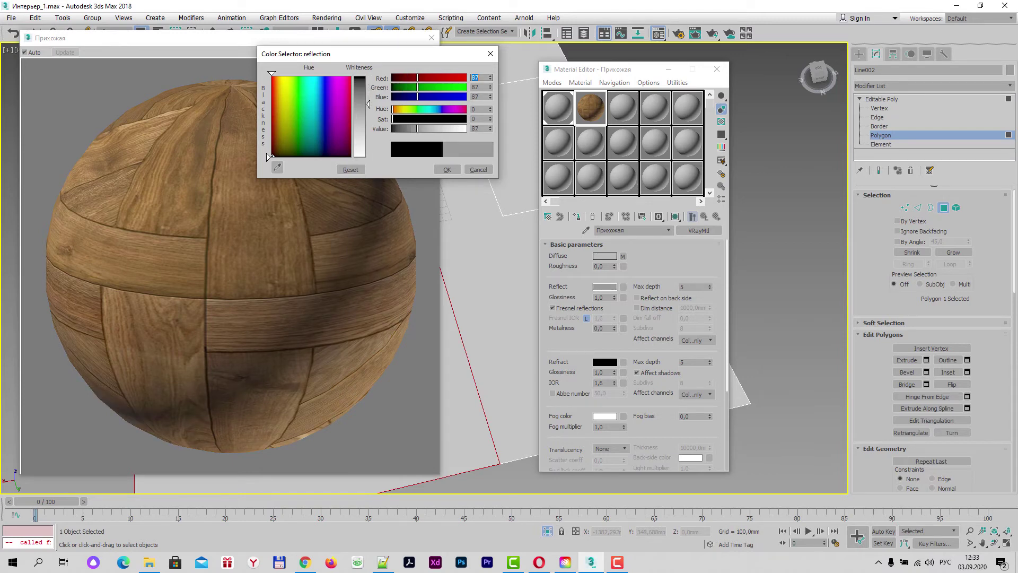
left_click_drag(369, 104, 368, 102)
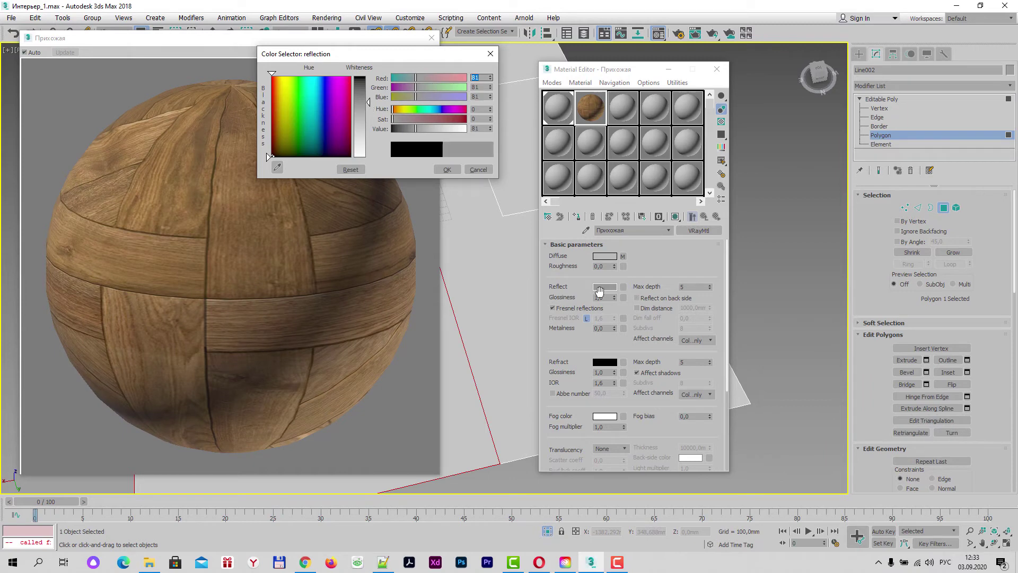
left_click(443, 170)
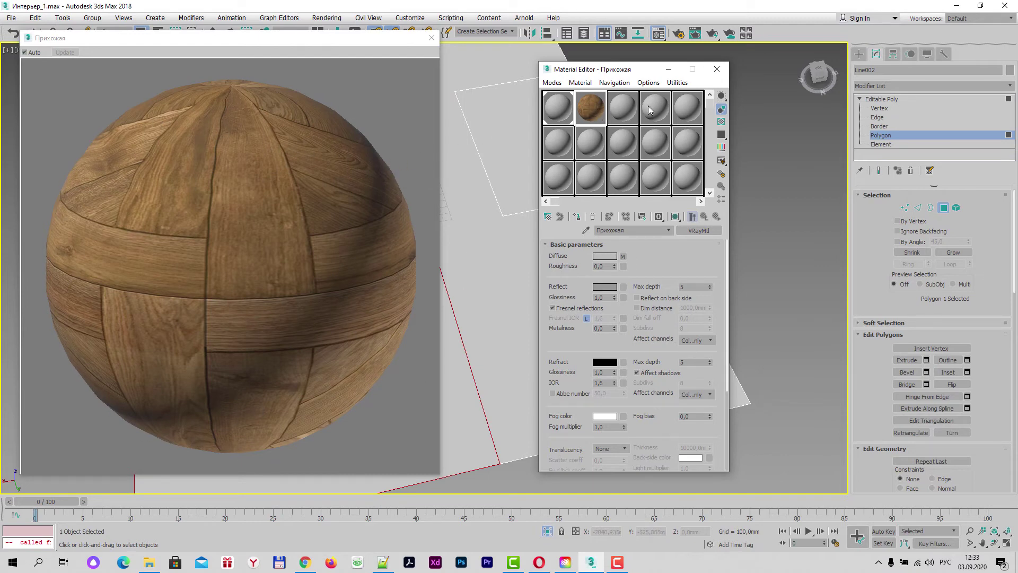
Show the checker background behind the sample and set Reflect Glossiness to 0.7
left_click(721, 123)
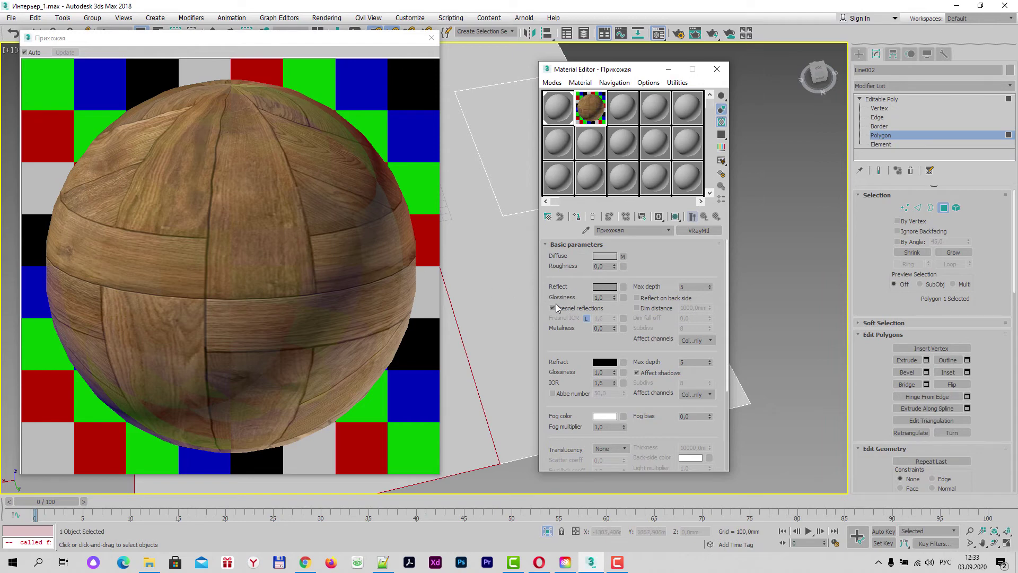
left_click(614, 298)
left_click(614, 299)
left_click(615, 298)
left_click(614, 298)
left_click(614, 299)
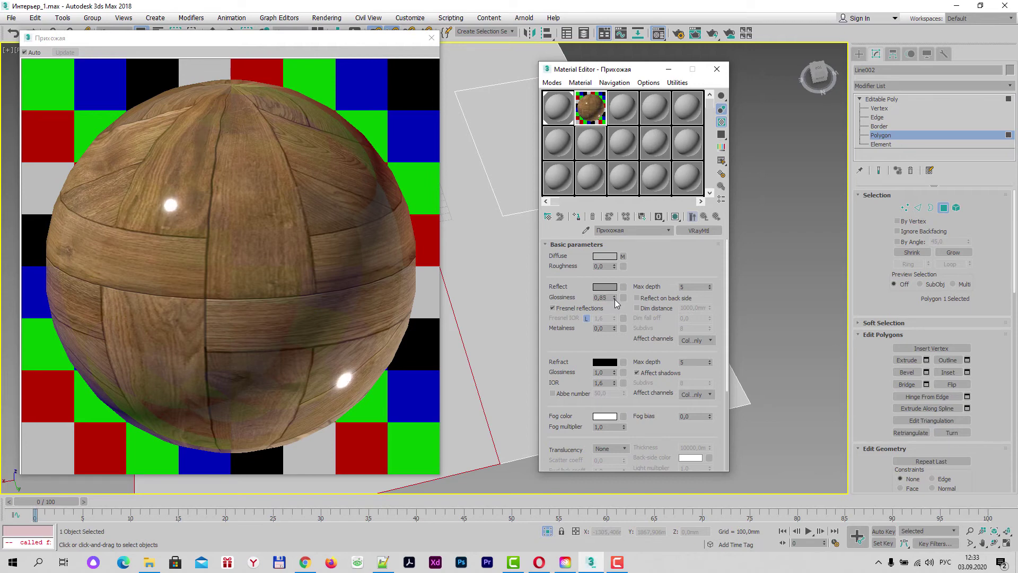
left_click(614, 299)
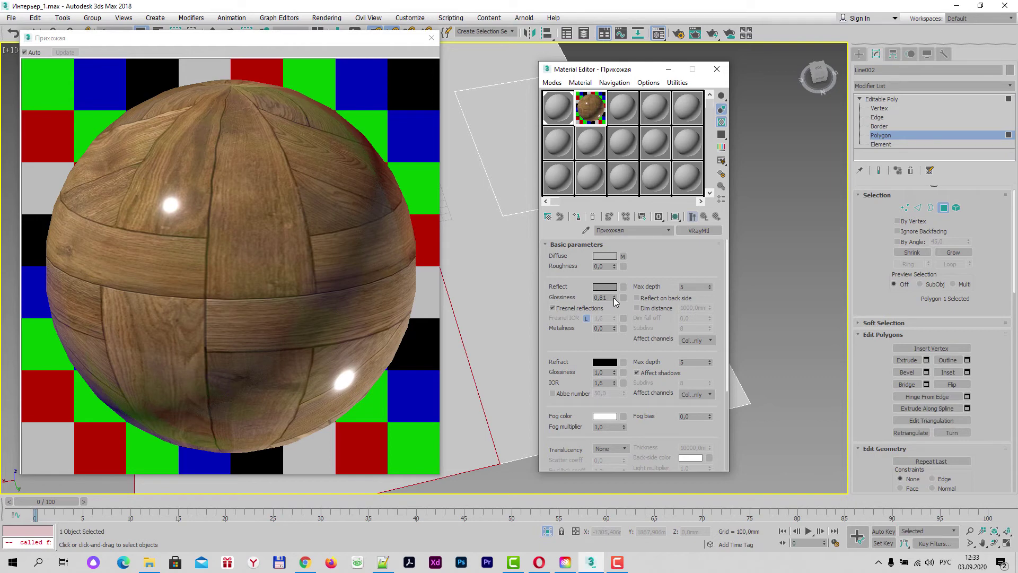
left_click(613, 296)
left_click(614, 296)
left_click(614, 296)
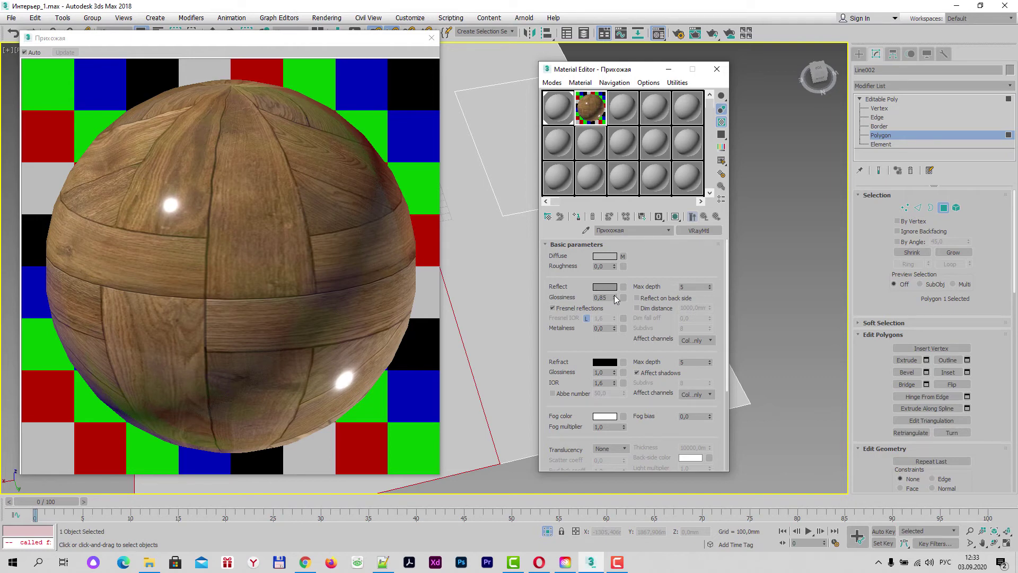
left_click(614, 296)
left_click(615, 298)
left_click(615, 298)
left_click(615, 298)
left_click(614, 299)
left_click(614, 298)
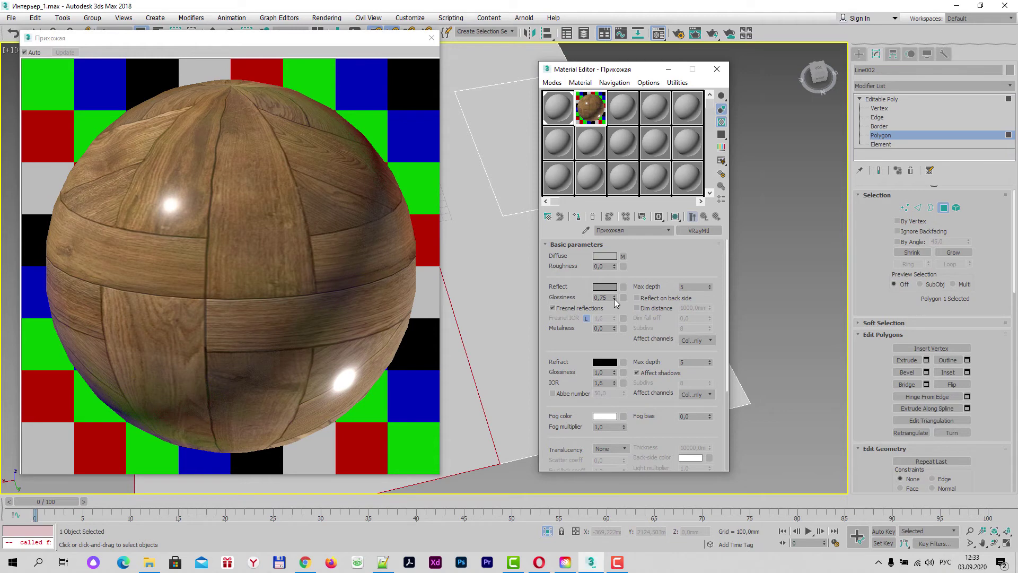
left_click(614, 299)
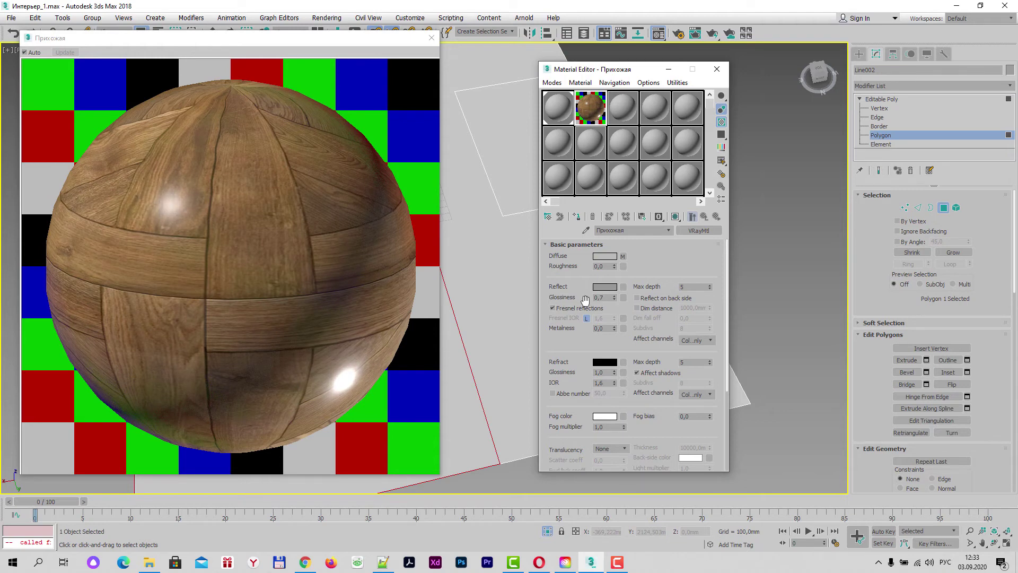
left_click(614, 299)
left_click_drag(581, 345, 610, 188)
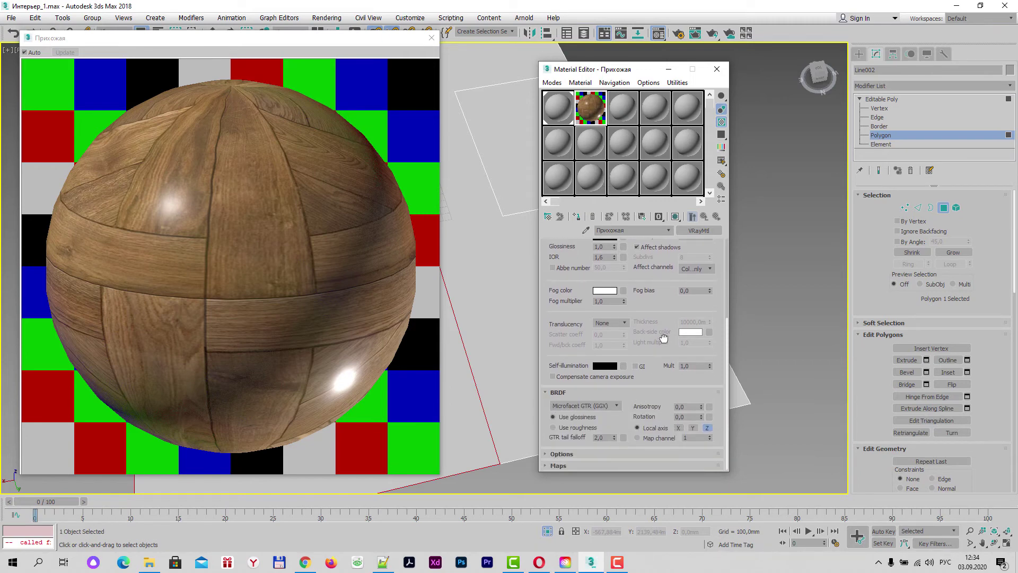
Expand the Maps rollout, showing parket-texture_(16).jpg in Diffuse and an empty Bump slot at 30,0
left_click(546, 467)
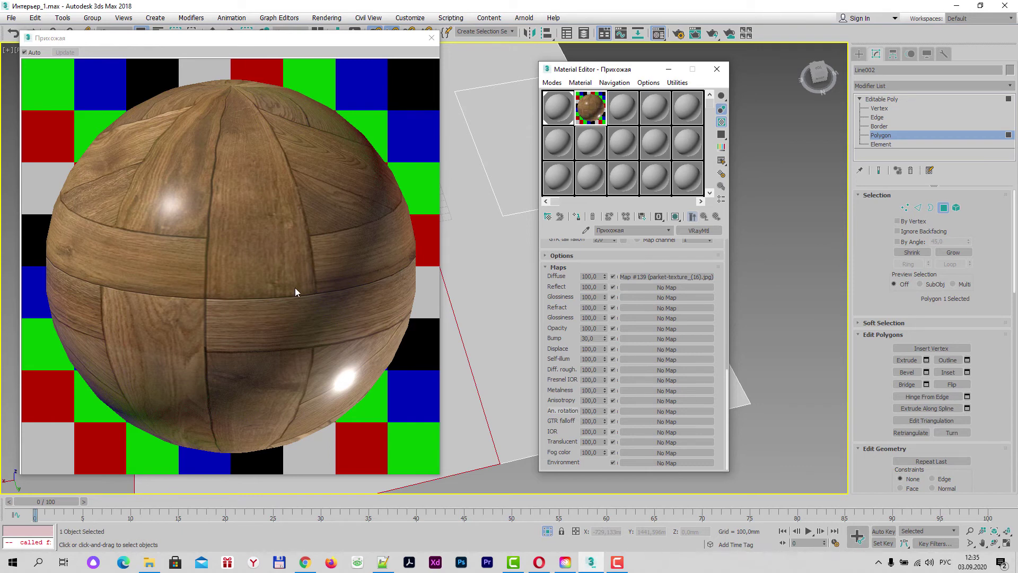
Instance the Diffuse parket-texture_(16).jpg map into the Bump slot
left_click(668, 276)
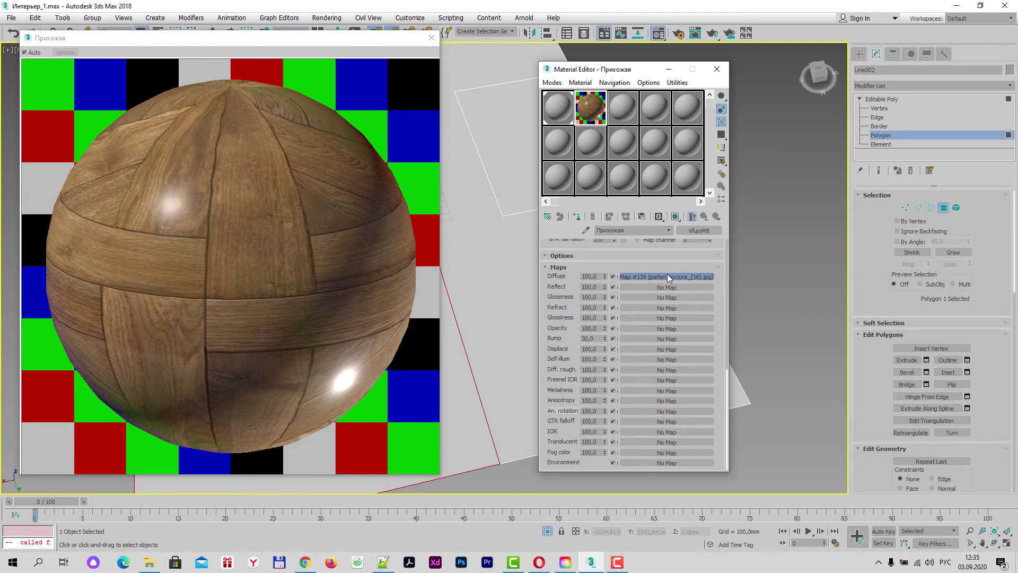
left_click_drag(668, 276, 579, 349)
left_click_drag(580, 349, 669, 342)
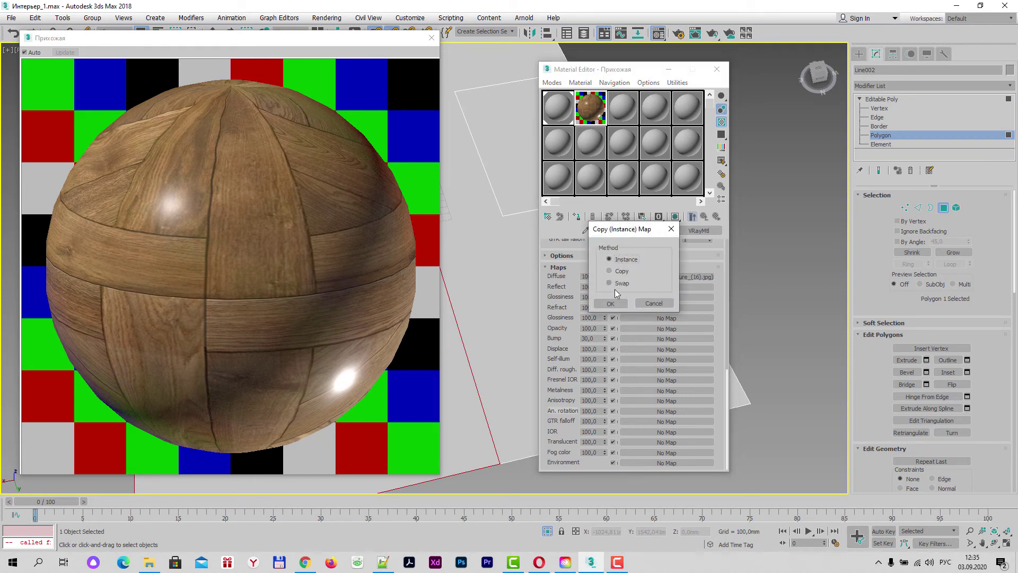
left_click(612, 304)
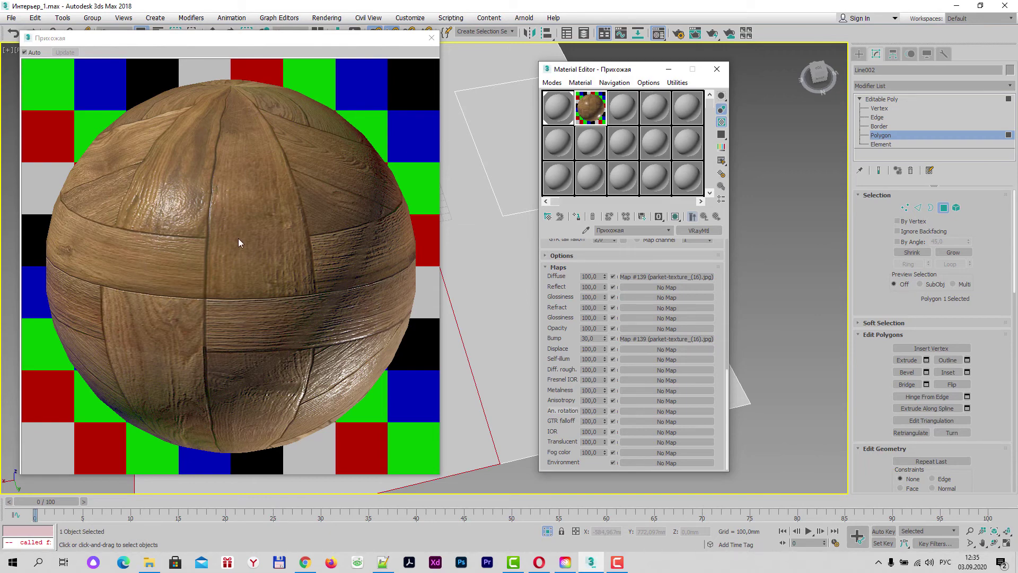
Set the Bump amount to 20,0
double_click(588, 338)
left_click(584, 338)
double_click(583, 338)
type("-30")
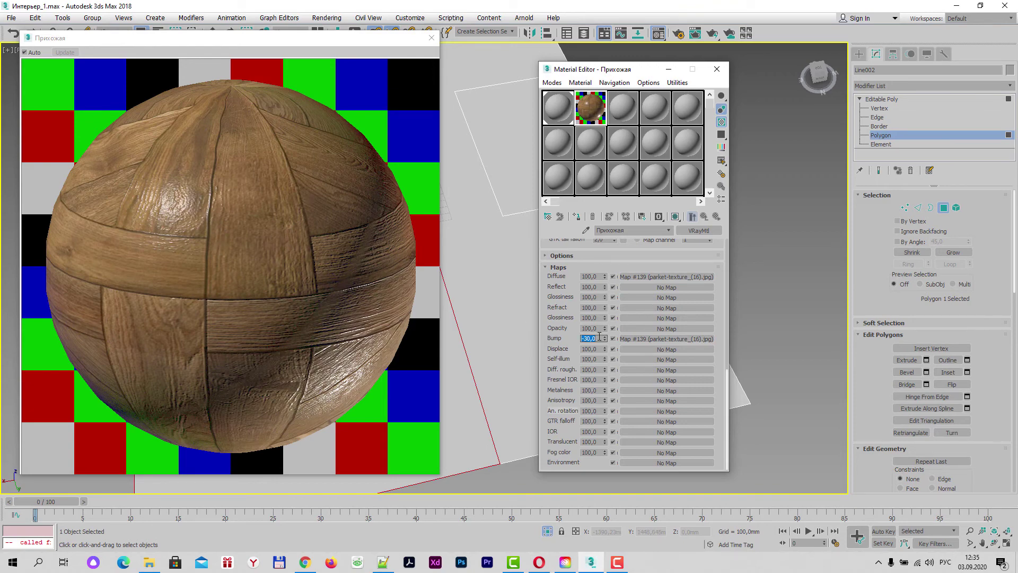
type("30")
key("Return")
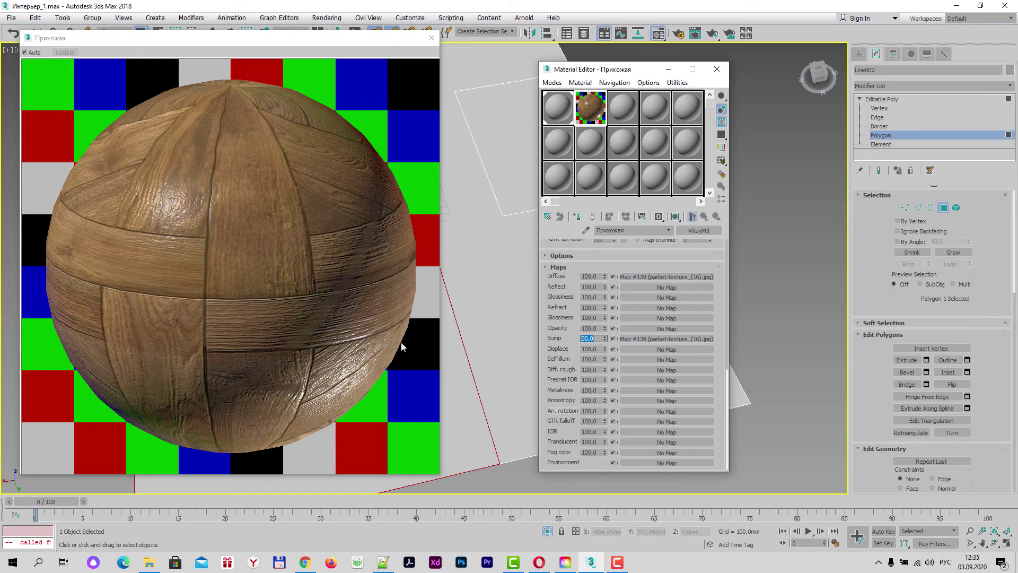
left_click(583, 339)
type("2")
key("Return")
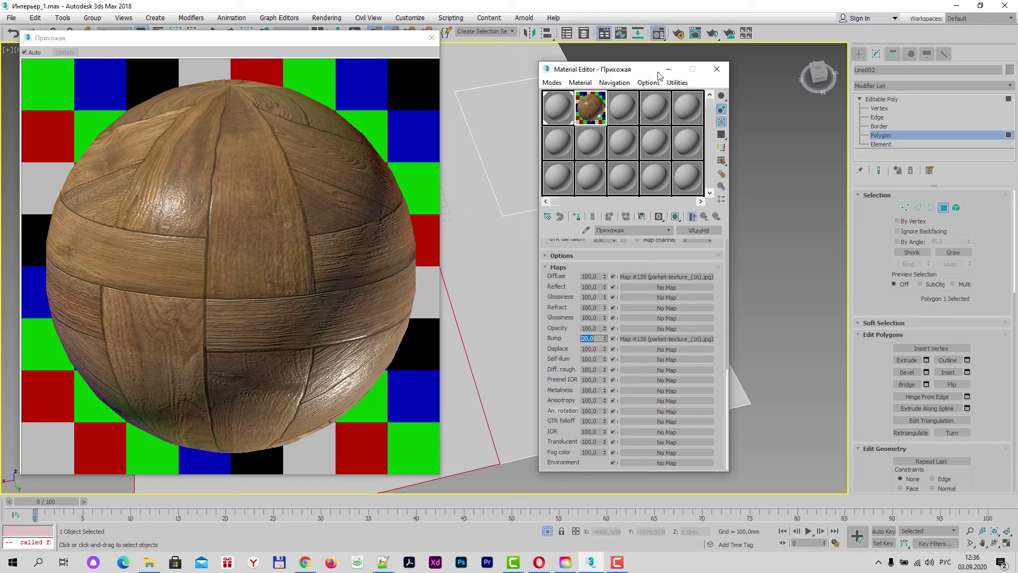
Close the preview window and assign the Прихожая material to the selected Line002 floor polygon
left_click(431, 42)
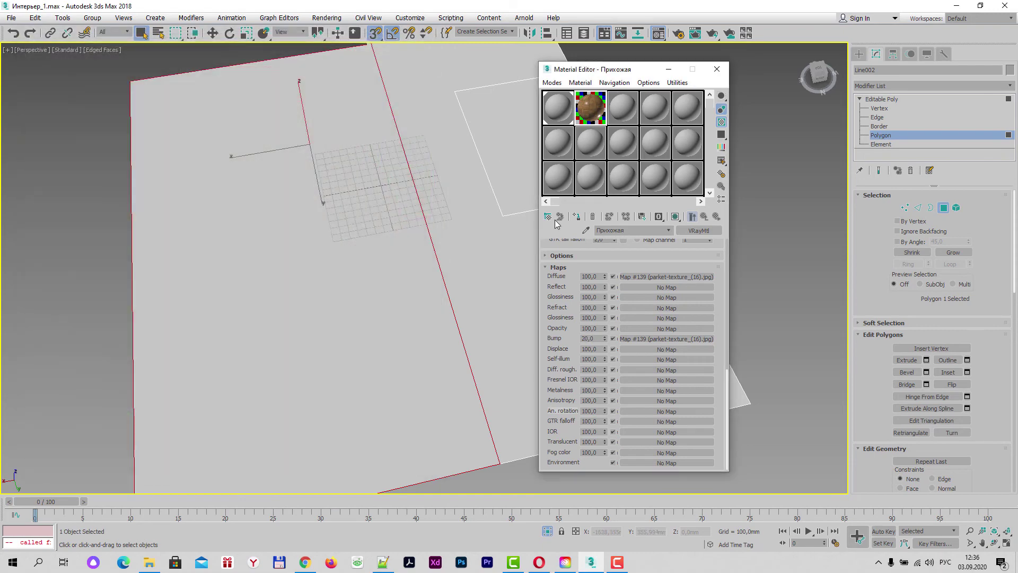
middle_click_drag(493, 269, 486, 247)
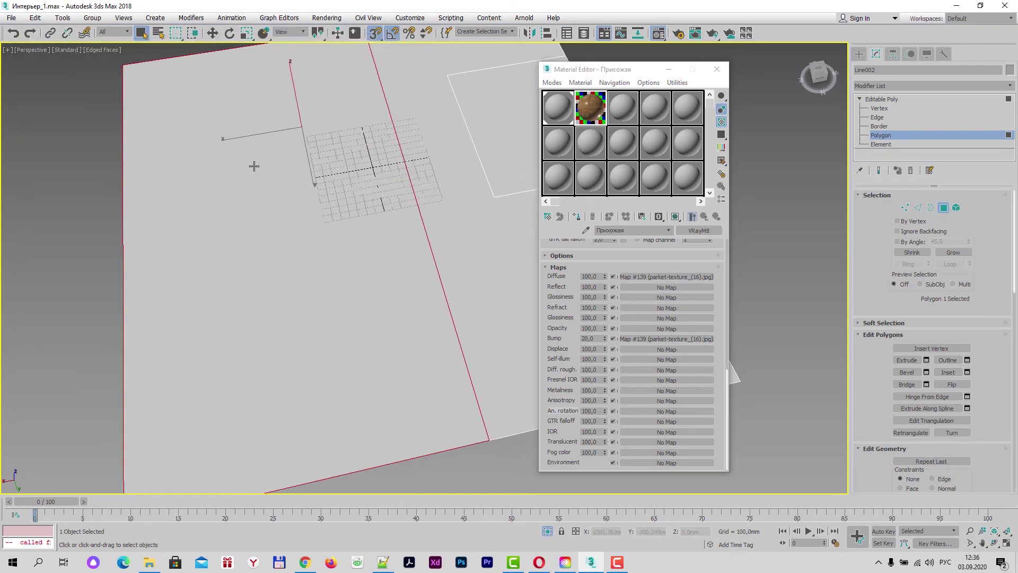
scroll(300, 165, "down", 2)
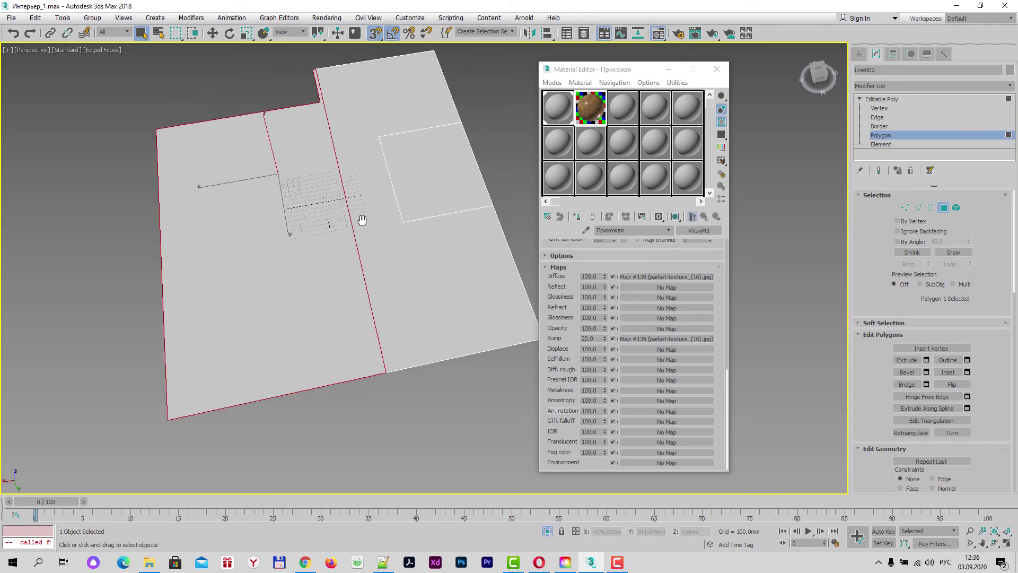
scroll(284, 227, "up", 3)
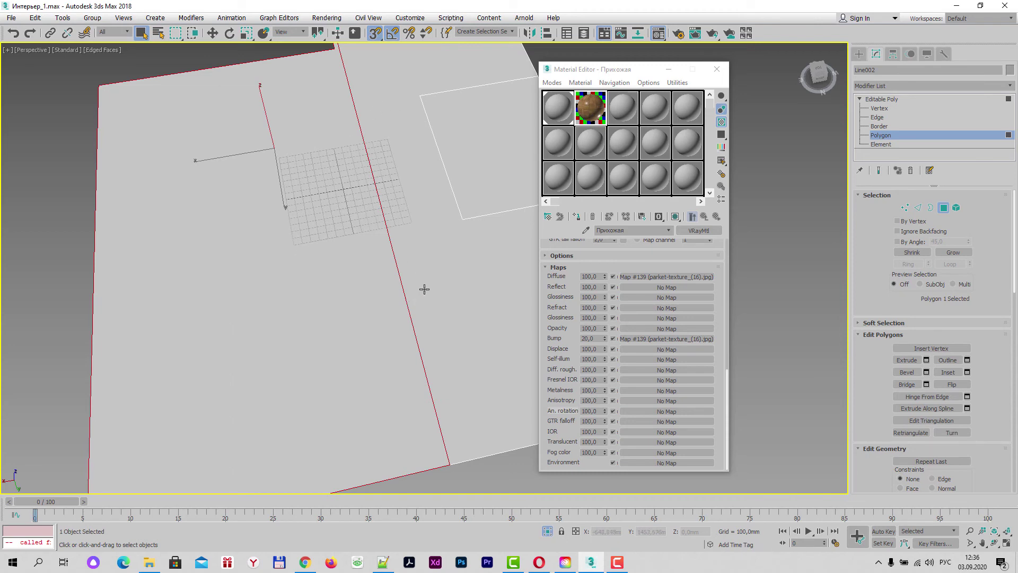
left_click(579, 220)
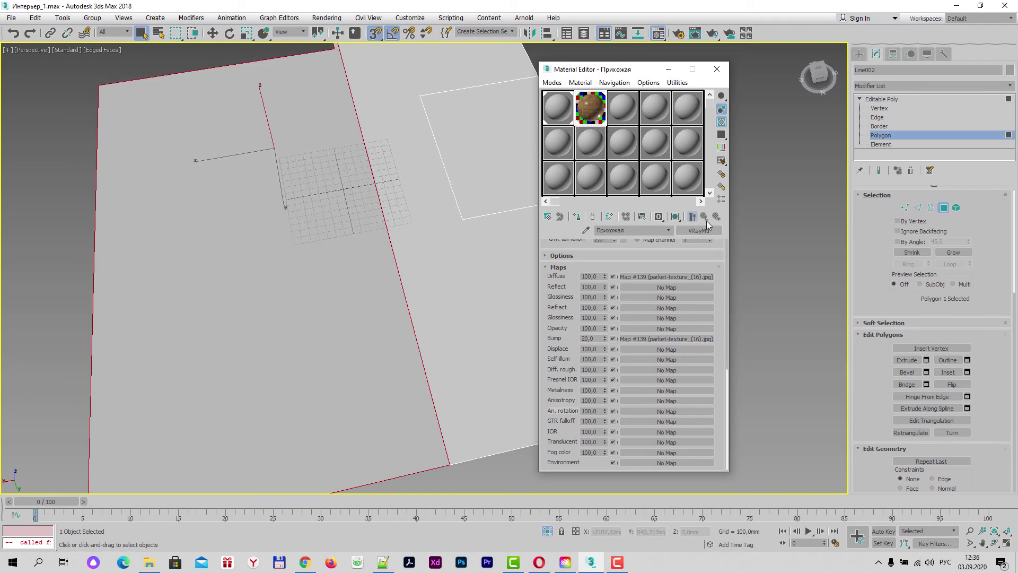
Turn on Show Shaded Material in Viewport so the floor appears orange-brown
left_click(676, 219)
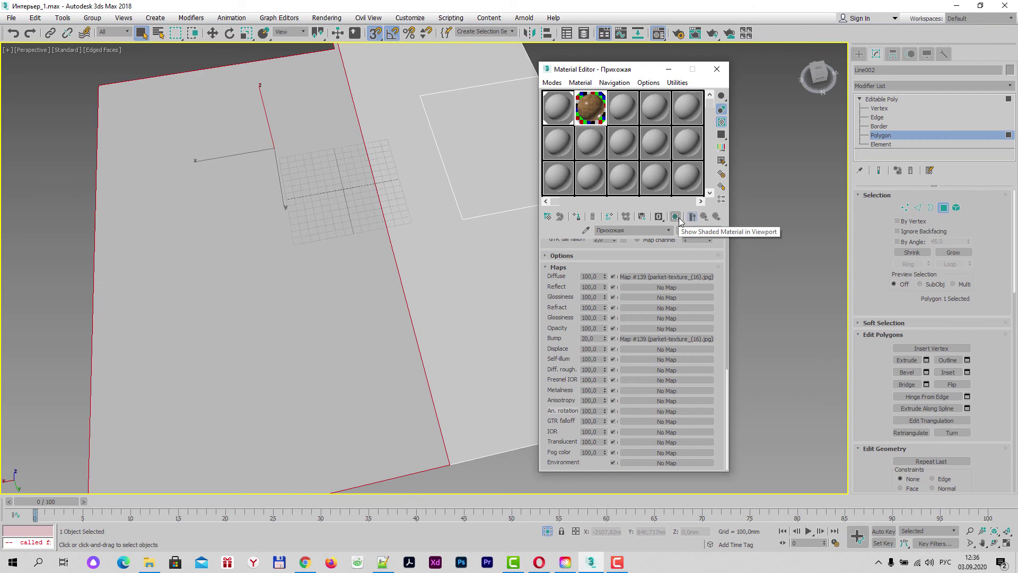
left_click(678, 218)
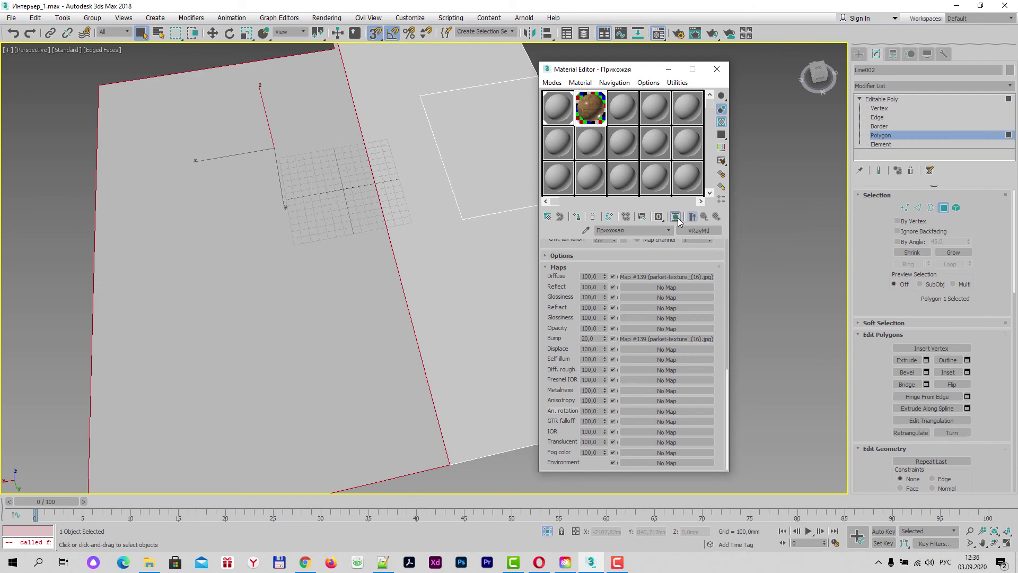
scroll(218, 272, "down", 2)
scroll(223, 263, "down", 3)
scroll(223, 263, "up", 1)
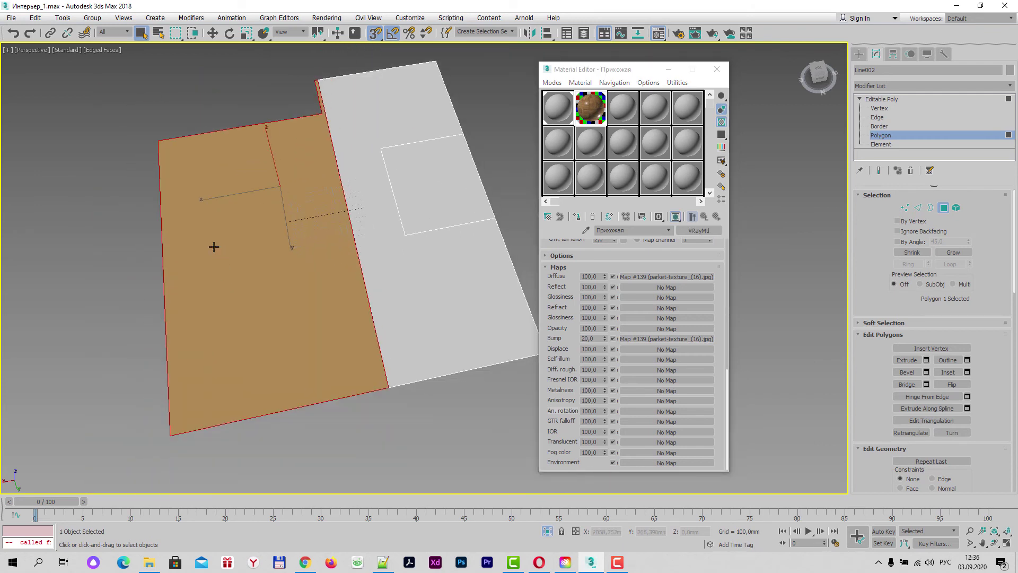
scroll(215, 247, "up", 3)
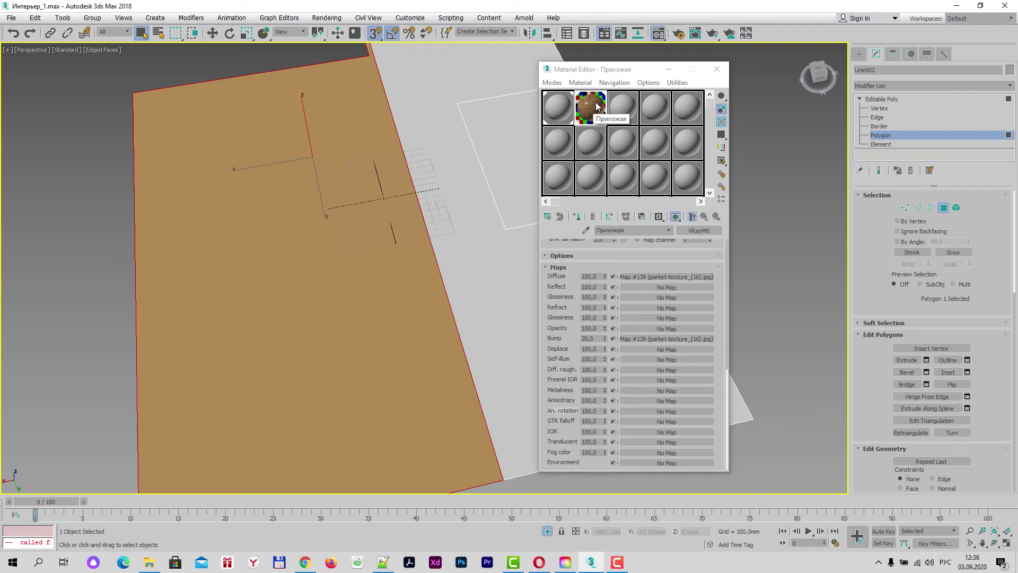
middle_click_drag(316, 223, 291, 275)
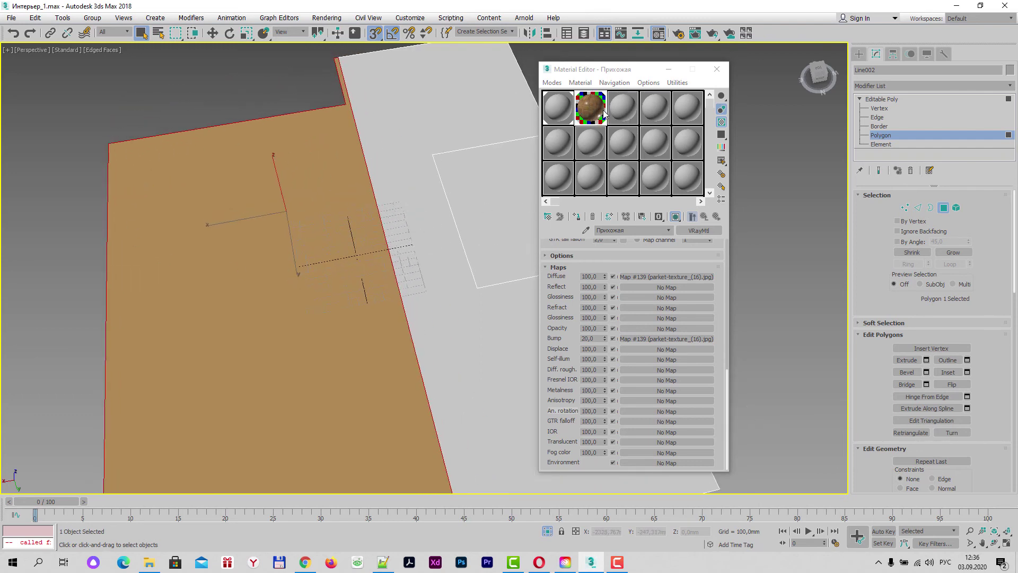
Close the Material Editor and orbit the perspective view around the floor
left_click(717, 70)
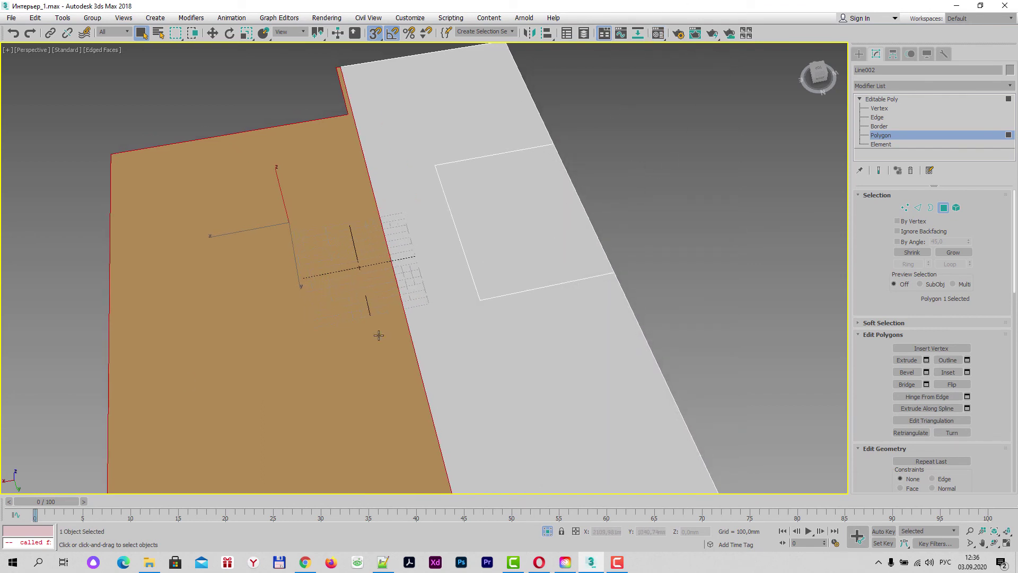
left_click(658, 34)
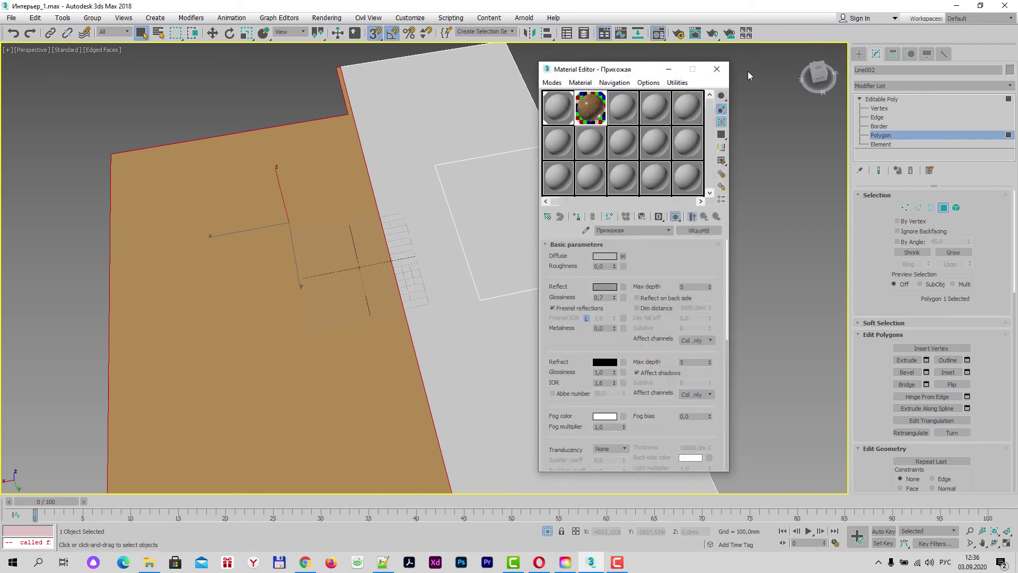
left_click(717, 69)
scroll(302, 257, "down", 2)
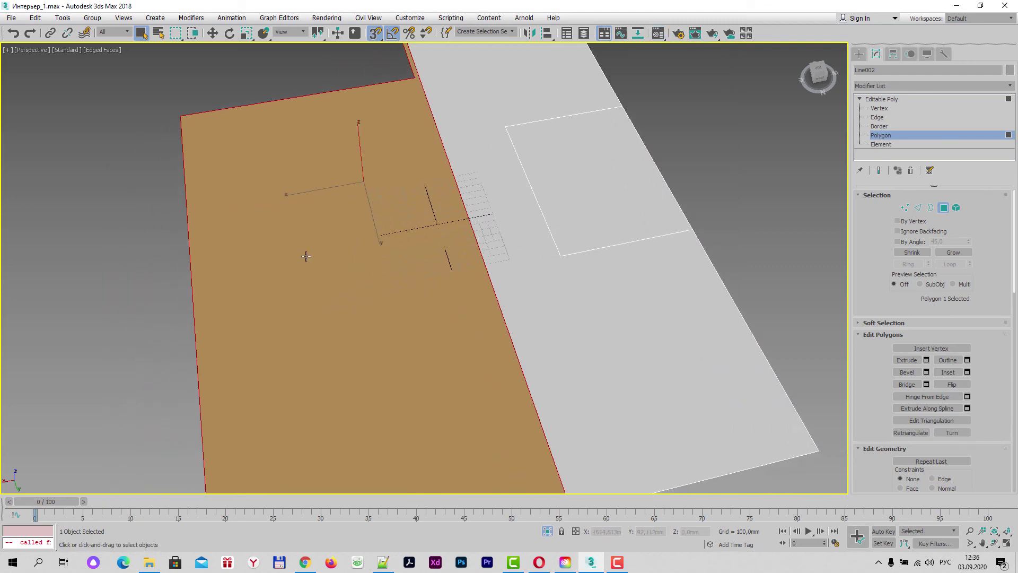
scroll(305, 257, "down", 2)
mouse_move(306, 256)
middle_mouse_down("alt")
mouse_move(270, 262)
mouse_move(318, 254)
mouse_move(267, 253)
middle_mouse_up("alt")
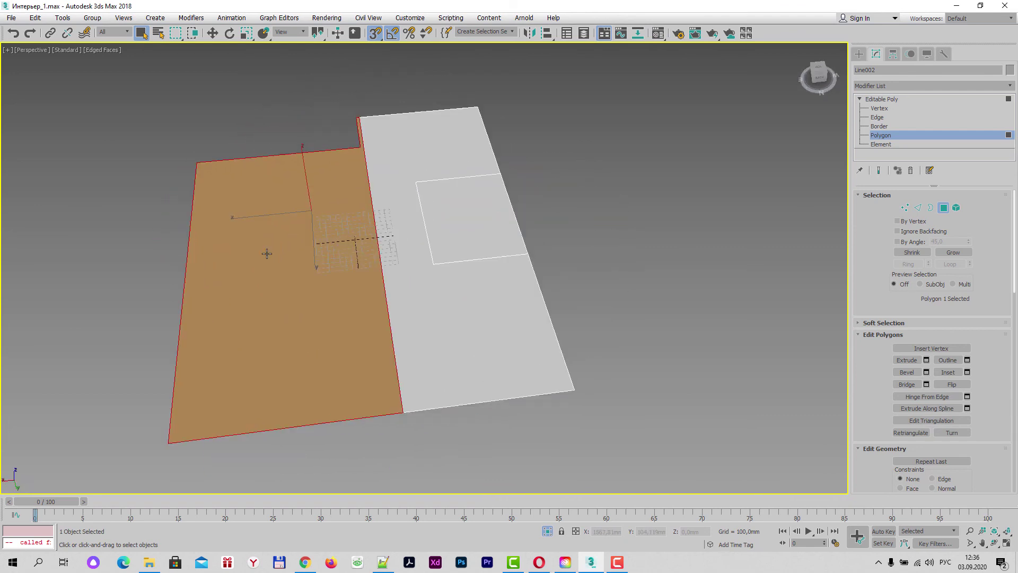
mouse_move(298, 328)
middle_mouse_down("alt")
mouse_move(337, 307)
mouse_move(313, 324)
middle_mouse_up("alt")
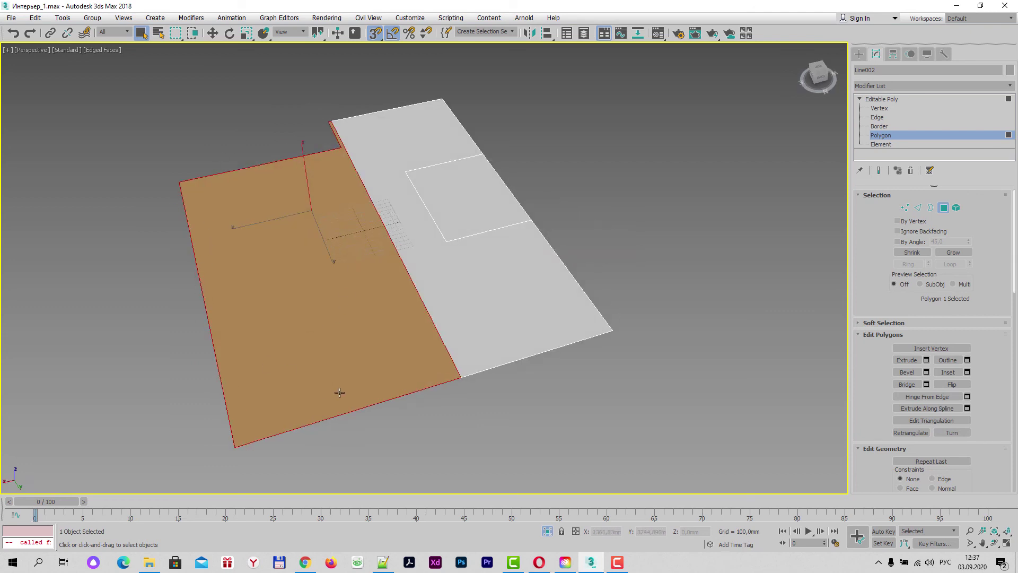
middle_click_drag(339, 392, 364, 378)
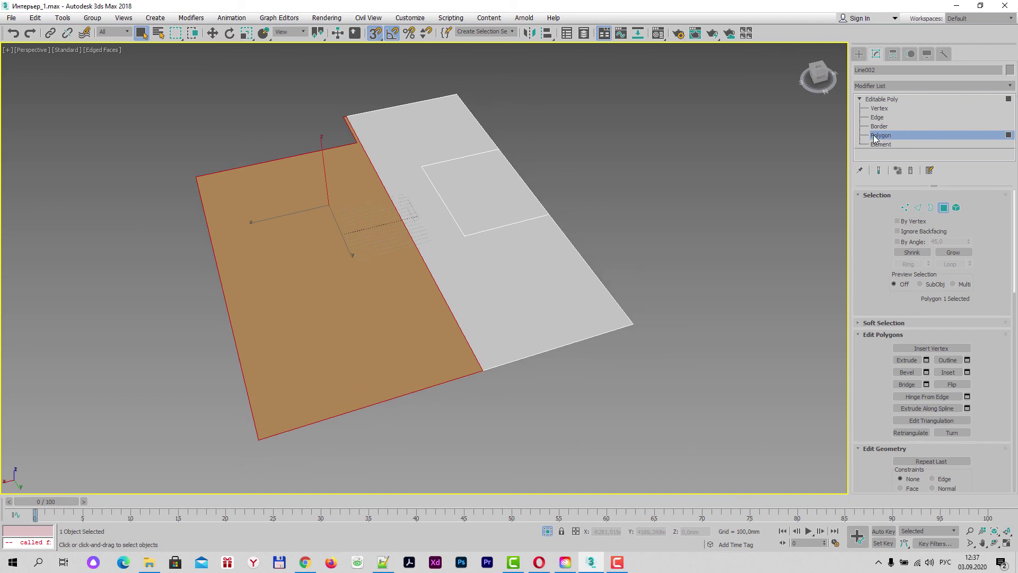
Add a UVW Map modifier to Line002 from the Modifier List
left_click(1010, 86)
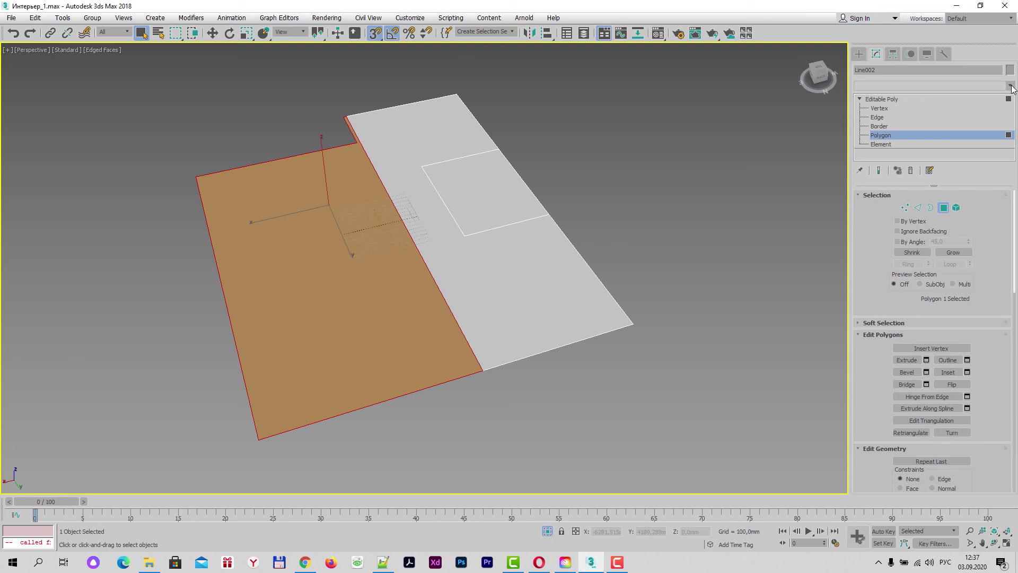
left_click_drag(1015, 144, 1016, 408)
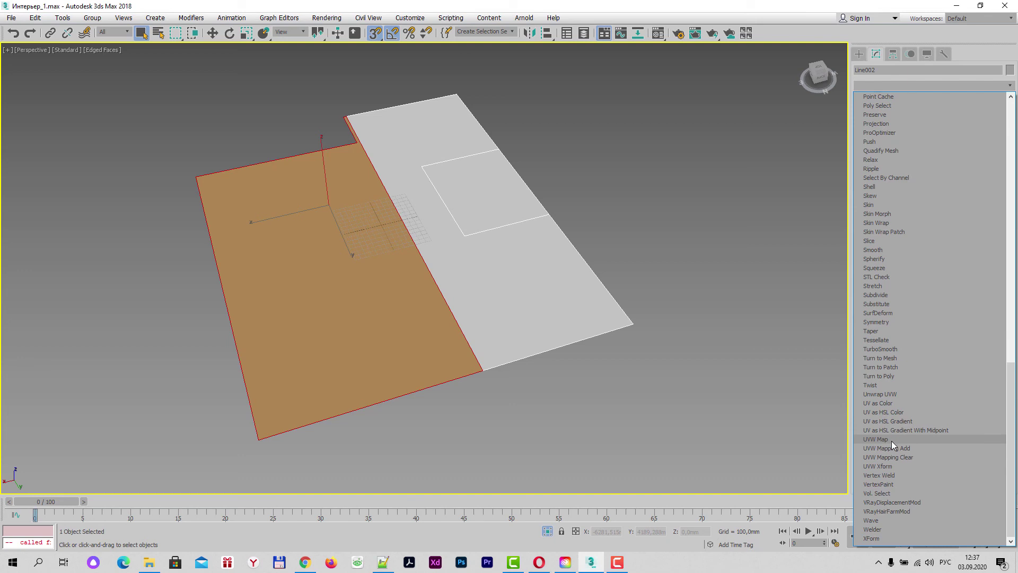
left_click(892, 439)
Inspect the textured floor and reduce the UVW Map Length to shrink the parquet pattern
middle_click_drag(226, 266, 271, 287)
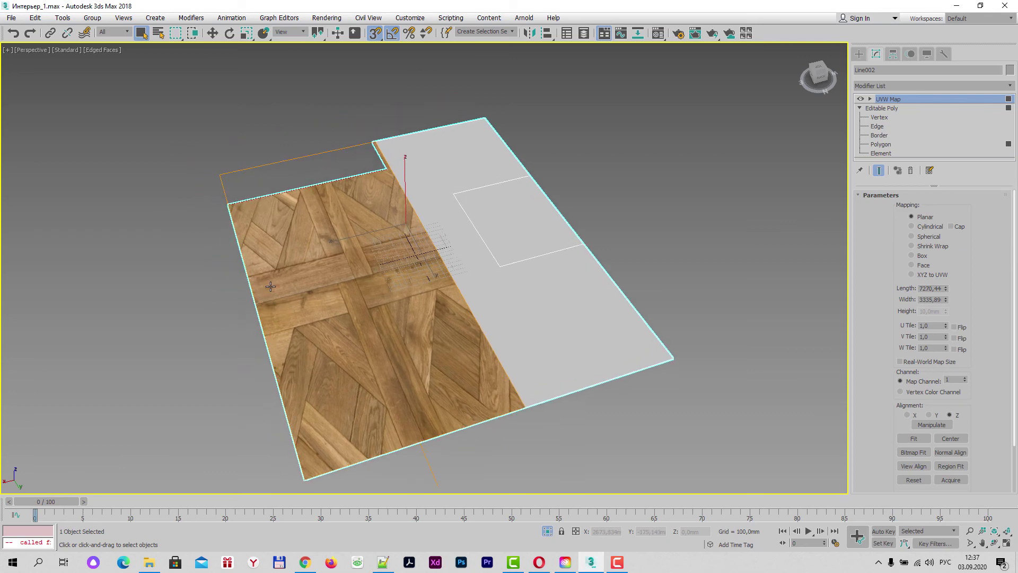
middle_click_drag(374, 352, 345, 313)
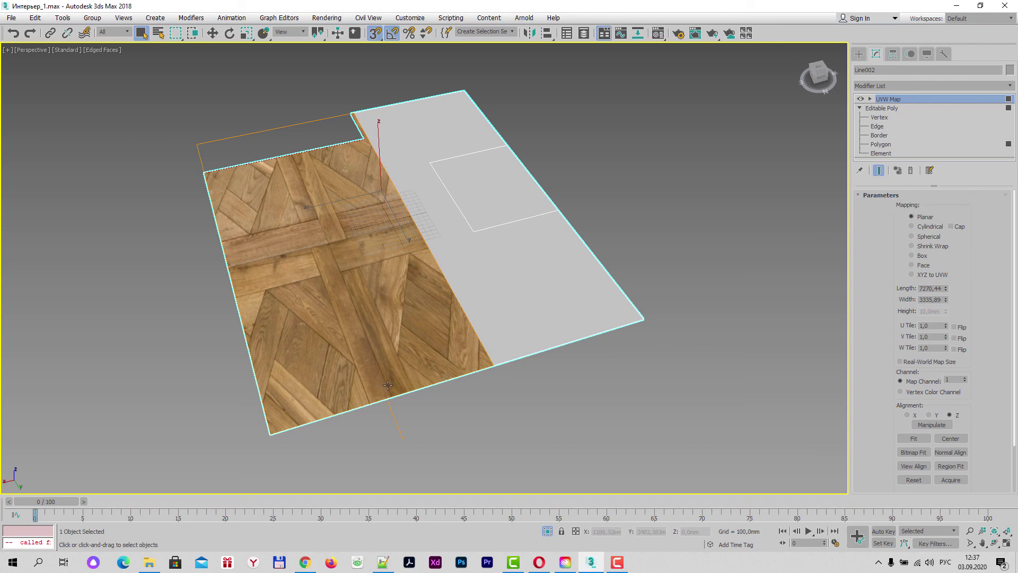
mouse_move(388, 386)
middle_mouse_down("alt")
mouse_move(414, 350)
mouse_move(380, 372)
mouse_move(418, 381)
middle_mouse_up("alt")
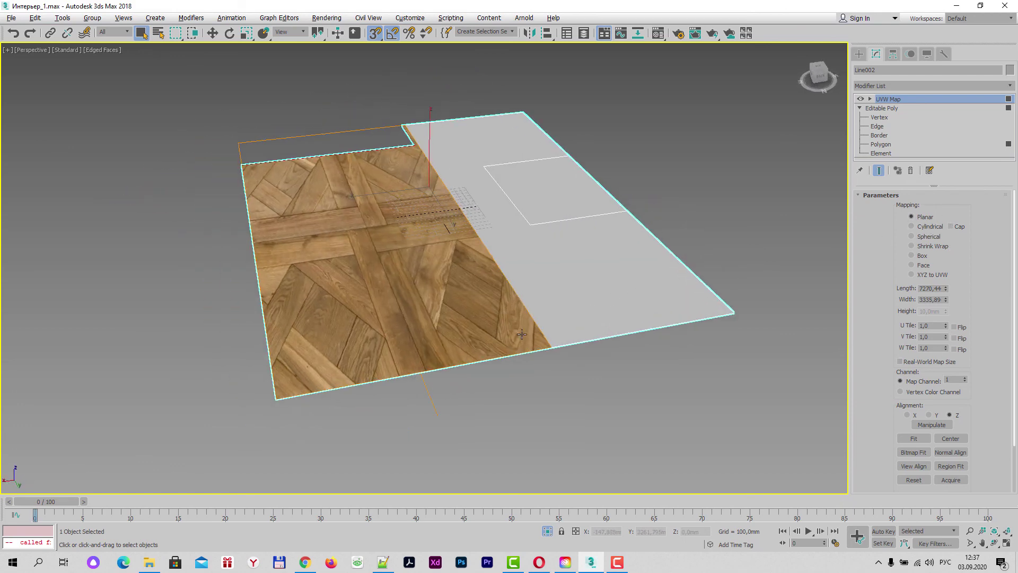
middle_click_drag(521, 334, 562, 323, "alt")
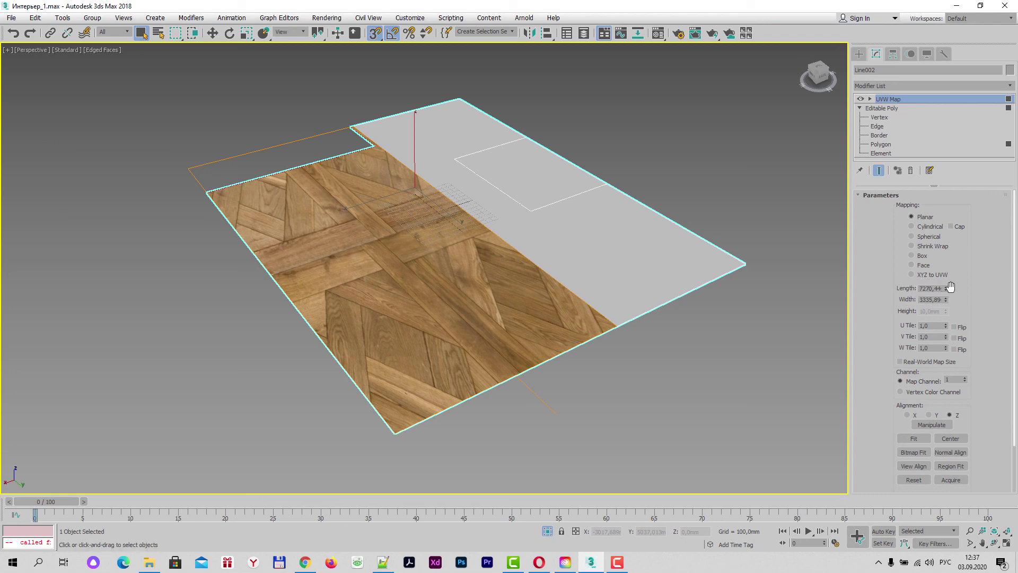
mouse_move(946, 289)
left_mouse_down()
mouse_move(954, 319)
mouse_move(907, 291)
left_mouse_up()
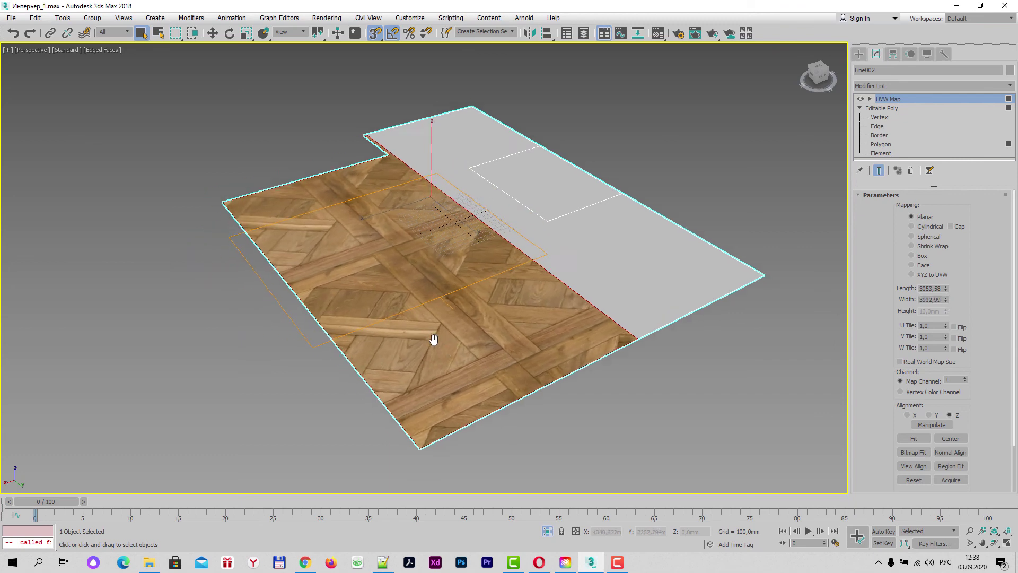
scroll(421, 325, "up", 2)
scroll(411, 318, "up", 2)
Set the UVW Map Length and Width to 500 mm
mouse_move(408, 316)
middle_mouse_down()
mouse_move(382, 295)
mouse_move(347, 296)
middle_mouse_up()
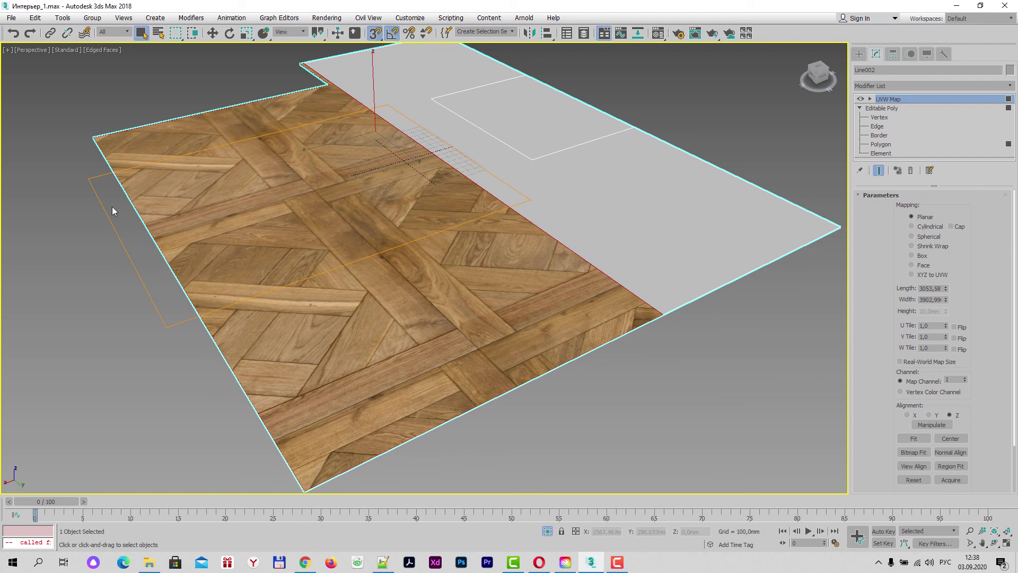
double_click(929, 287)
type("5")
key("Return")
double_click(933, 299)
type("5")
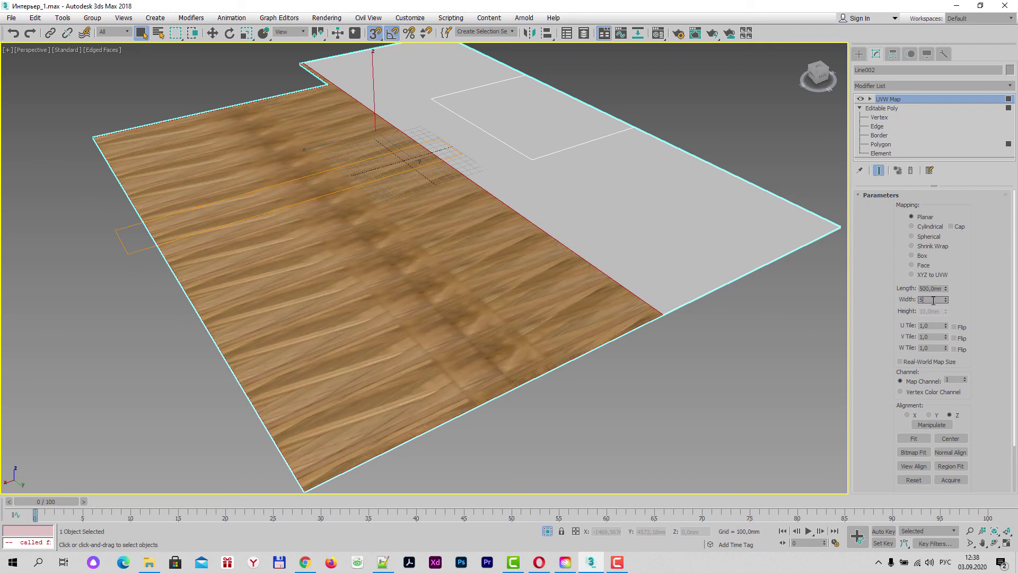
key("Return")
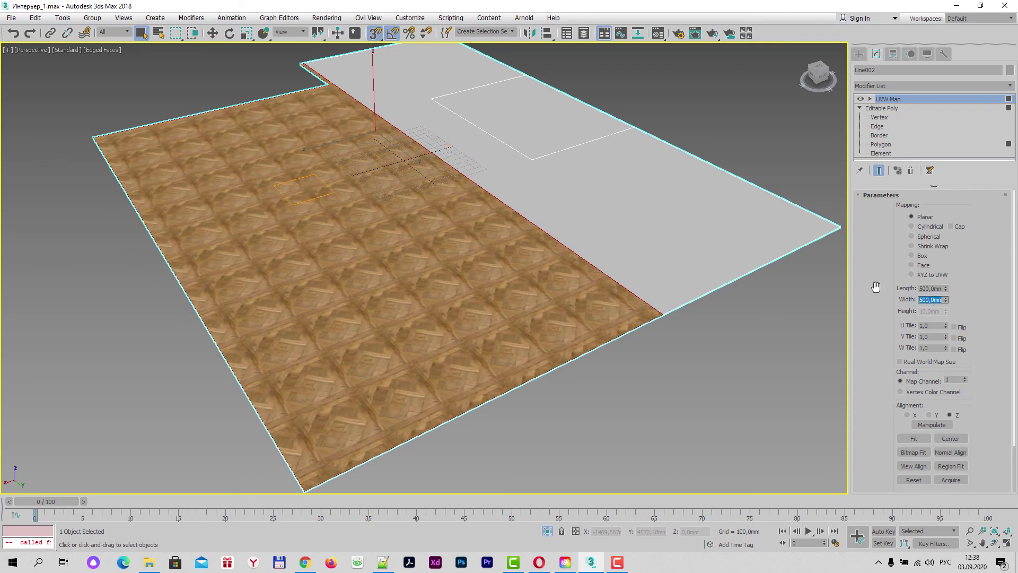
Change the UVW Map Length and Width to 350 mm
scroll(204, 313, "up", 5)
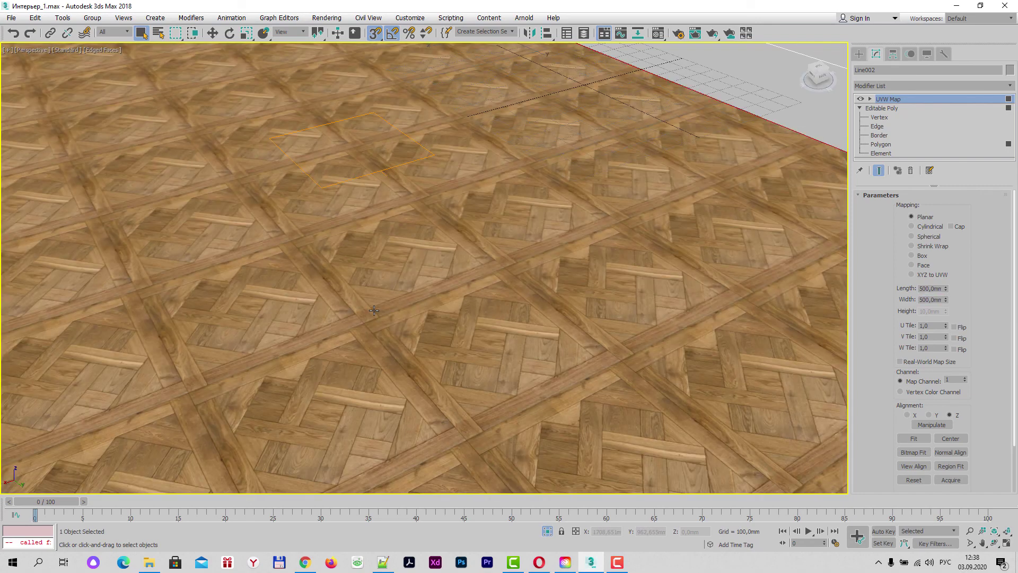
mouse_move(471, 334)
middle_mouse_down()
mouse_move(563, 393)
mouse_move(595, 377)
middle_mouse_up()
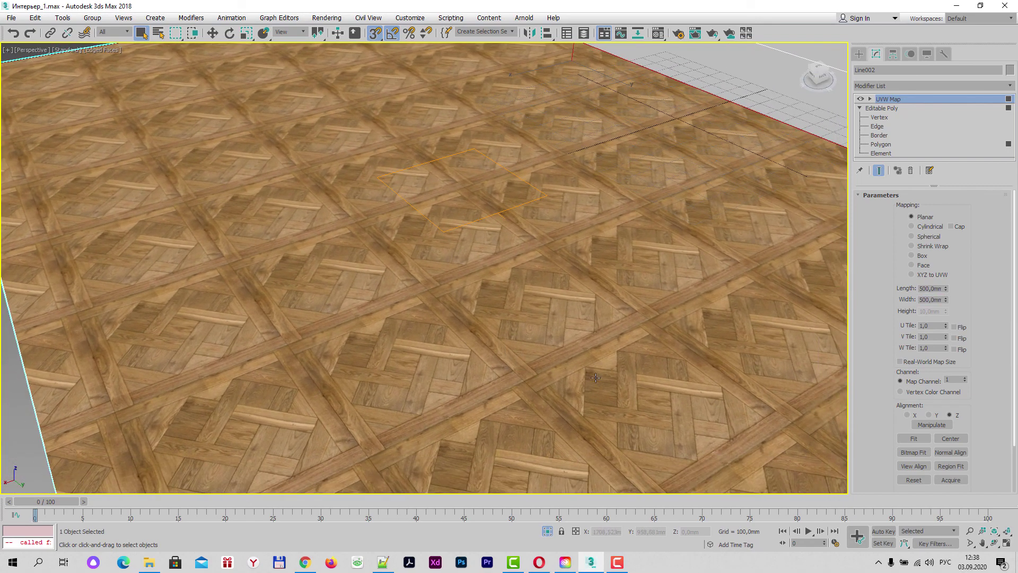
double_click(929, 288)
type("3")
double_click(939, 297)
type("3")
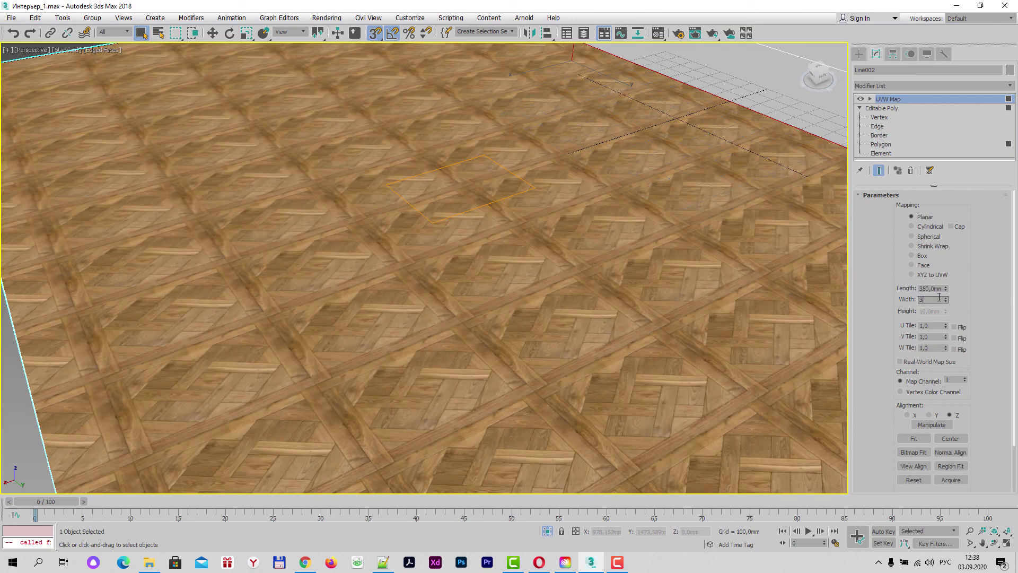
key("Return")
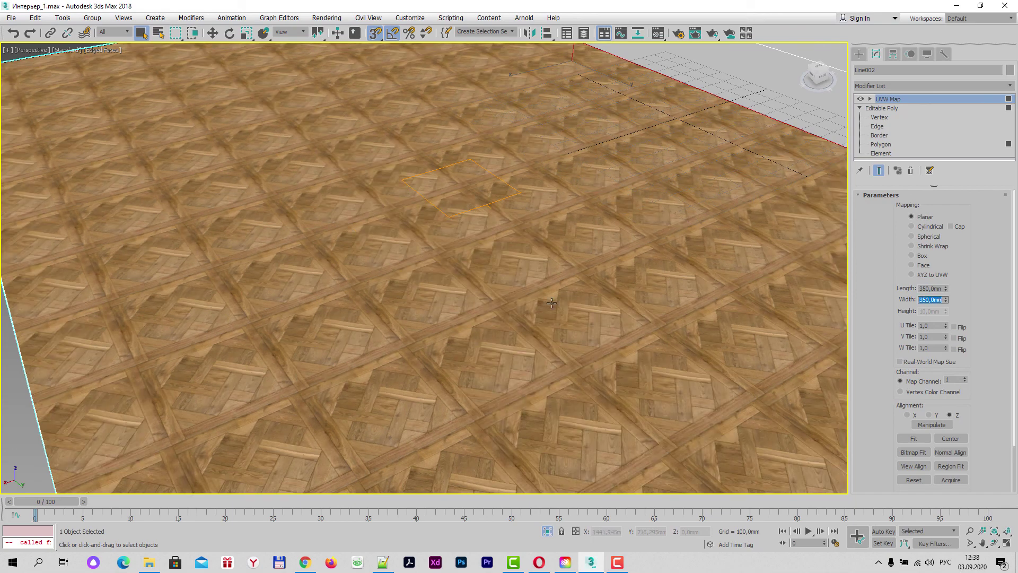
Orbit and zoom around the floor to inspect the 350 mm parquet tiling
scroll(551, 302, "down", 5)
mouse_move(560, 317)
middle_mouse_down("alt")
mouse_move(420, 270)
mouse_move(444, 332)
mouse_move(469, 361)
middle_mouse_up("alt")
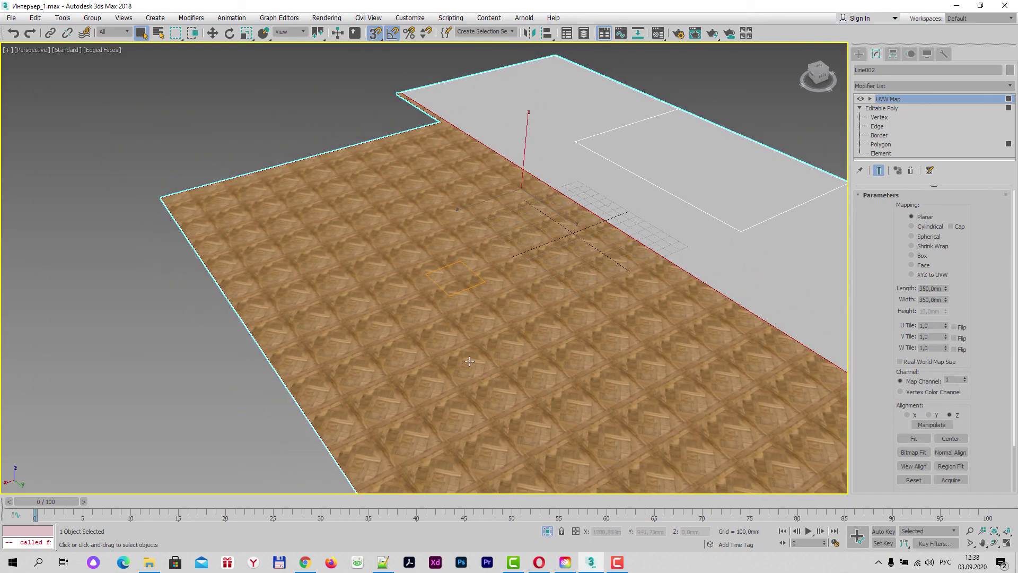
scroll(469, 361, "up", 5)
scroll(500, 404, "up", 1)
scroll(515, 395, "up", 3)
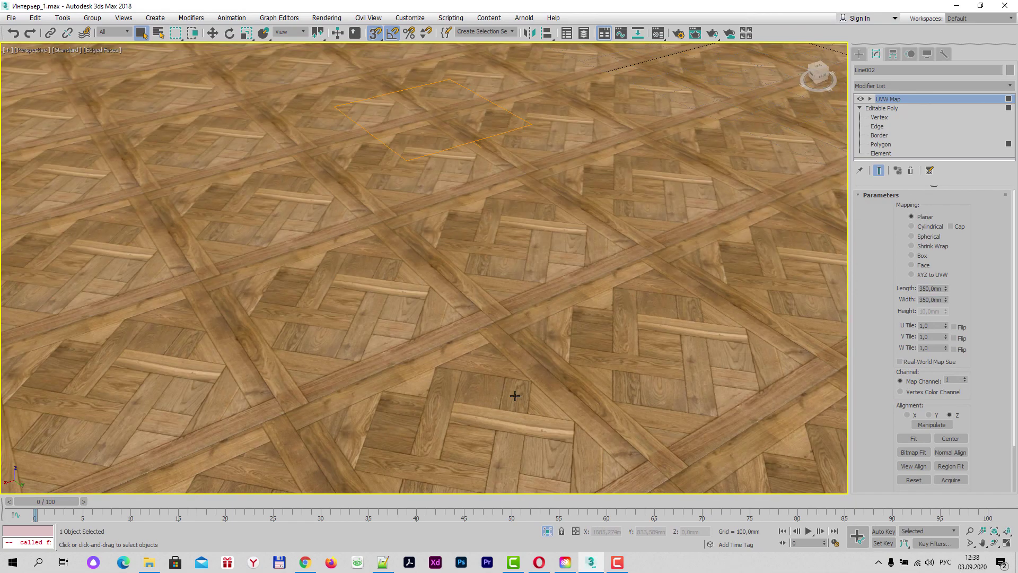
middle_click_drag(515, 395, 527, 422)
scroll(527, 423, "up", 2)
scroll(525, 412, "up", 2)
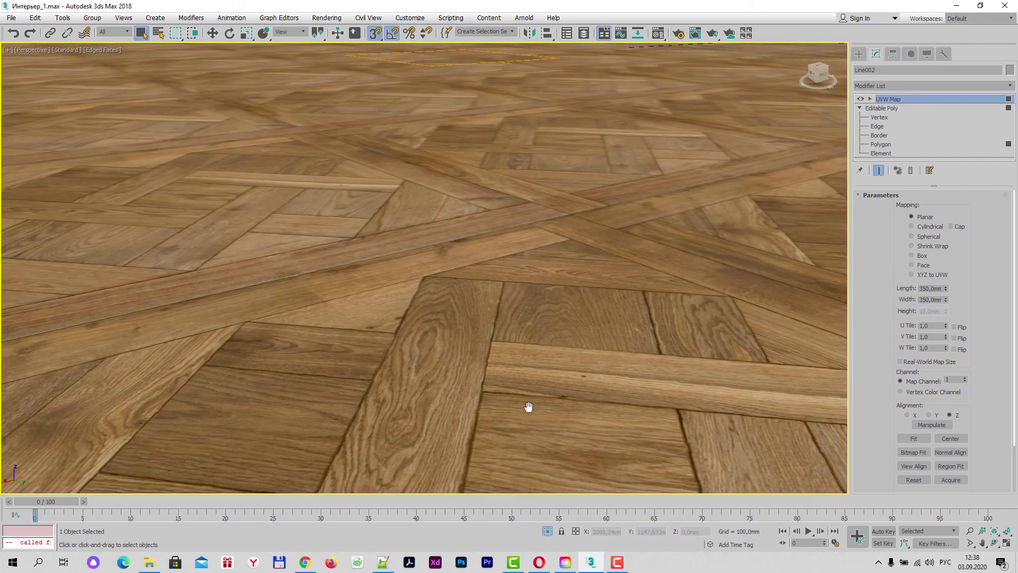
scroll(529, 407, "down", 3)
scroll(529, 408, "down", 3)
scroll(527, 411, "down", 5)
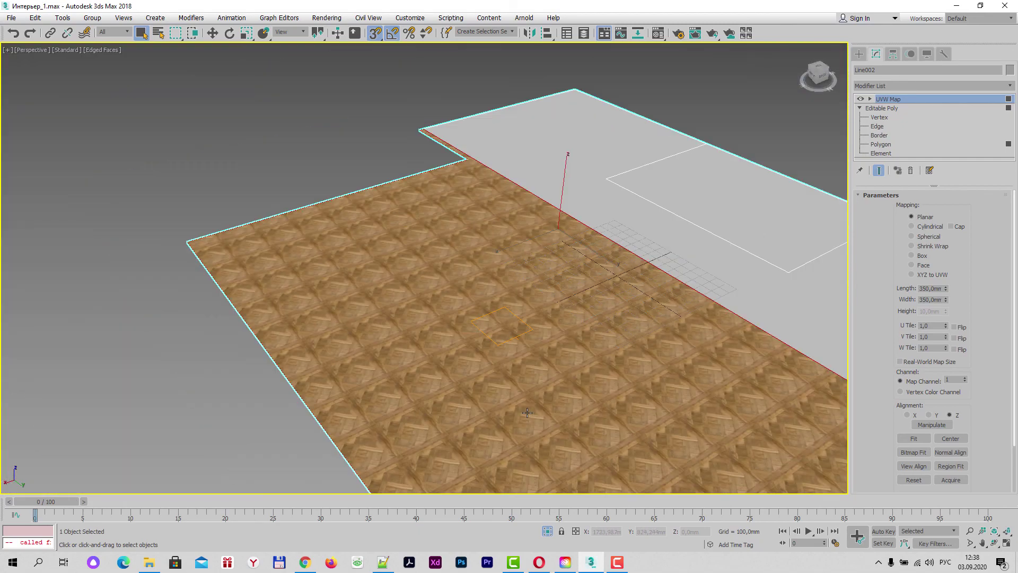
mouse_move(501, 372)
middle_mouse_down("alt")
mouse_move(429, 289)
mouse_move(482, 336)
mouse_move(509, 323)
mouse_move(486, 296)
mouse_move(439, 275)
middle_mouse_up("alt")
scroll(458, 287, "up", 5)
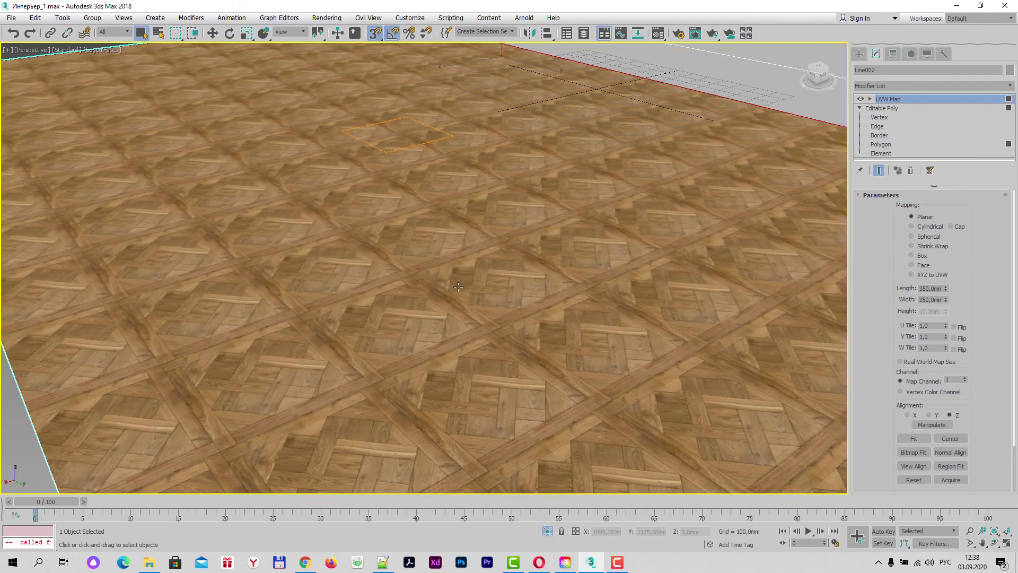
scroll(488, 307, "down", 3)
scroll(454, 313, "down", 3)
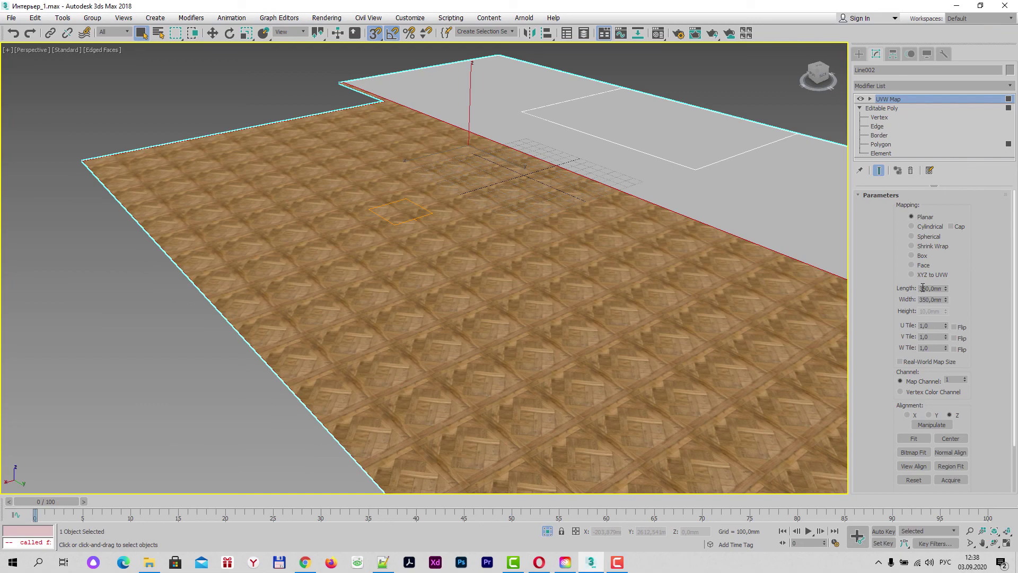
Set the UVW Map Length and Width to 250 mm each
left_click_drag(923, 287, 919, 288)
type("2")
key("Tab")
type("250")
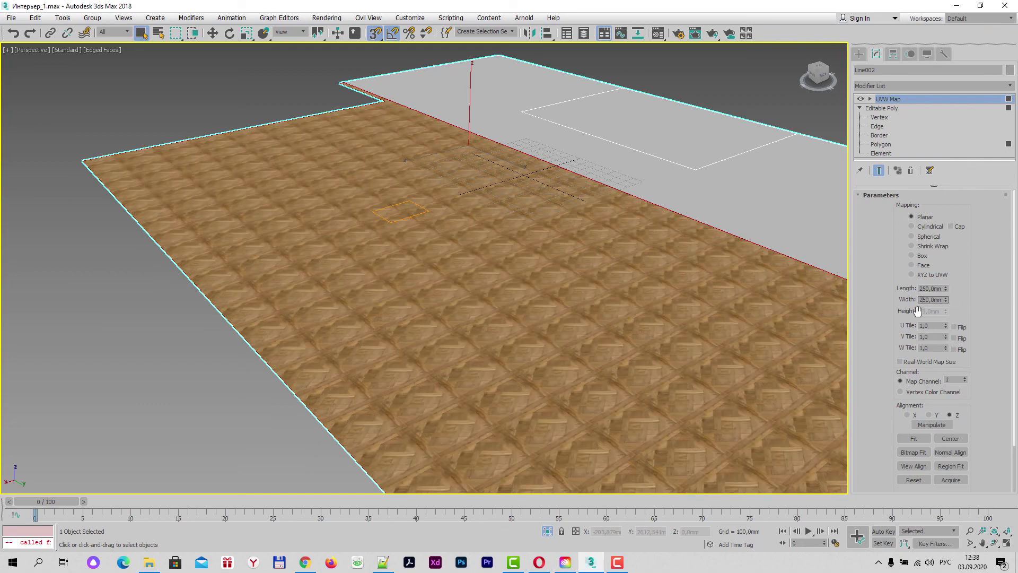
key("Return")
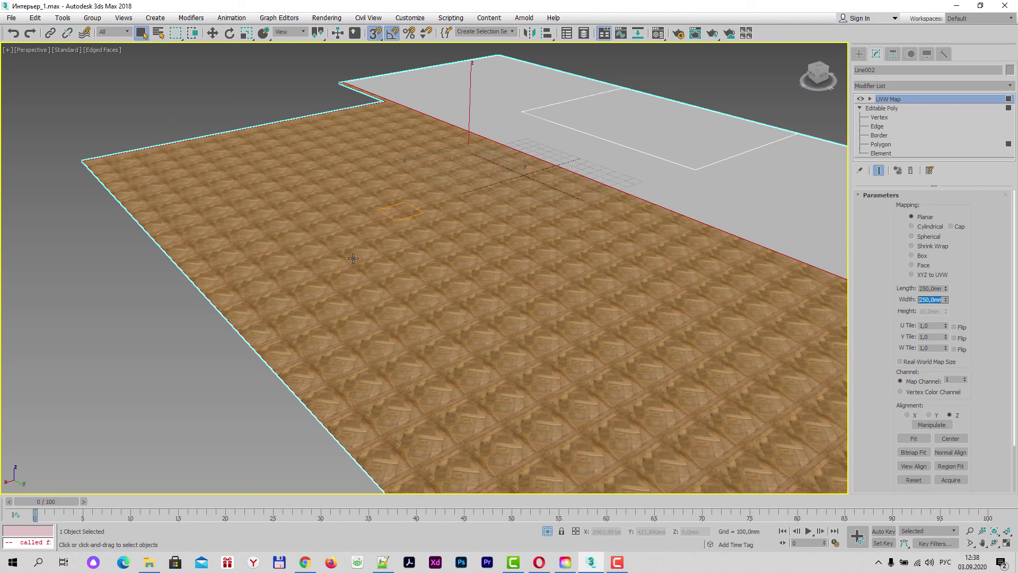
mouse_move(353, 258)
middle_mouse_down("alt")
mouse_move(362, 293)
mouse_move(440, 303)
middle_mouse_up("alt")
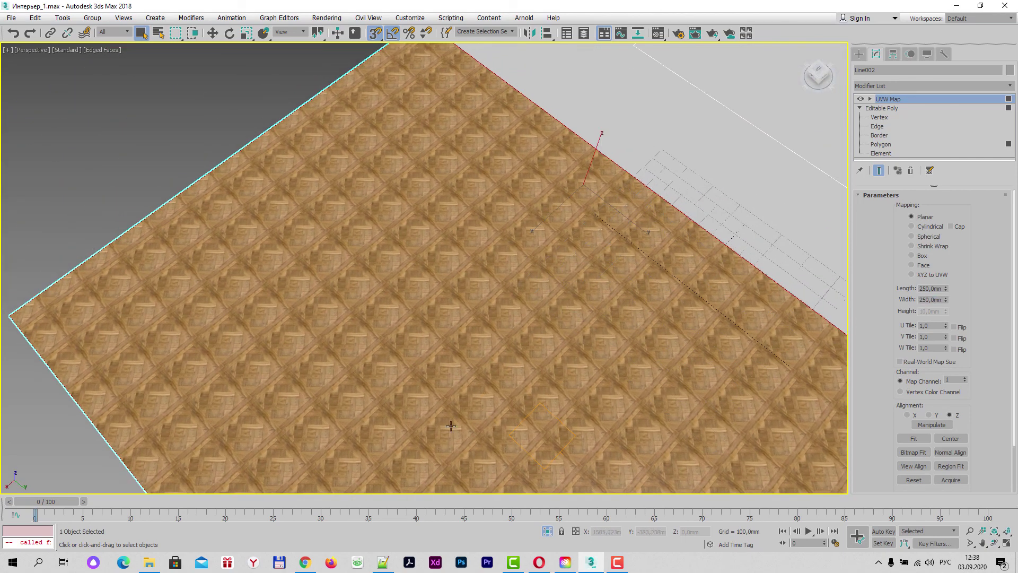
Select the UVW Map Gizmo sub-object with the Select and Move tool active
scroll(441, 303, "up", 3)
scroll(443, 345, "down", 1)
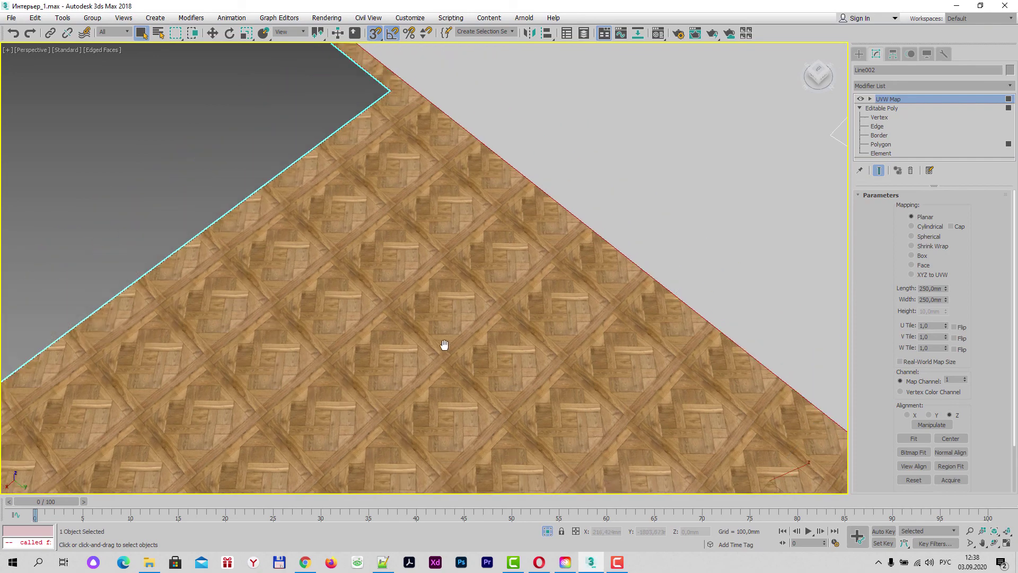
scroll(443, 345, "down", 1)
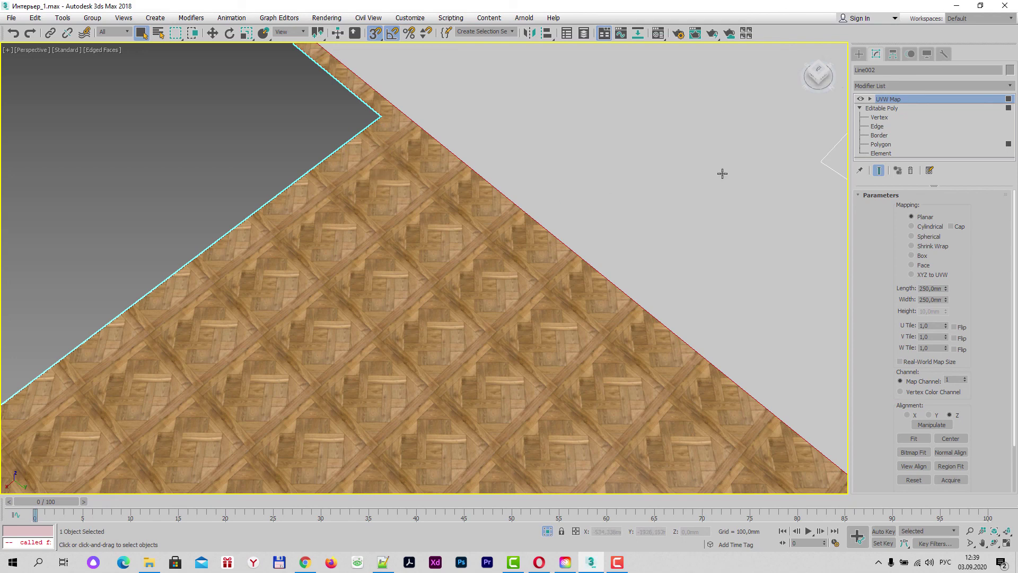
left_click(870, 99)
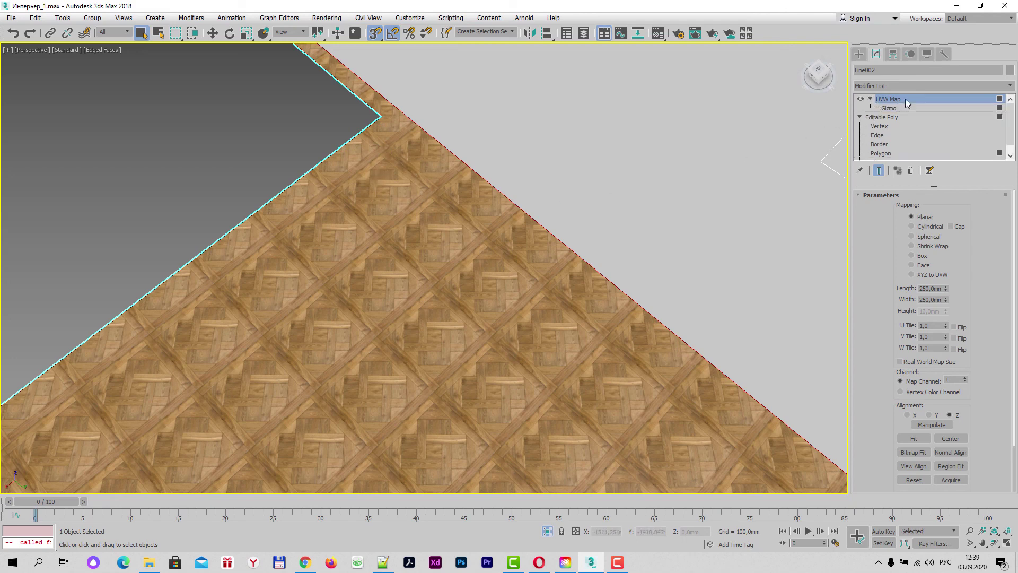
left_click(889, 108)
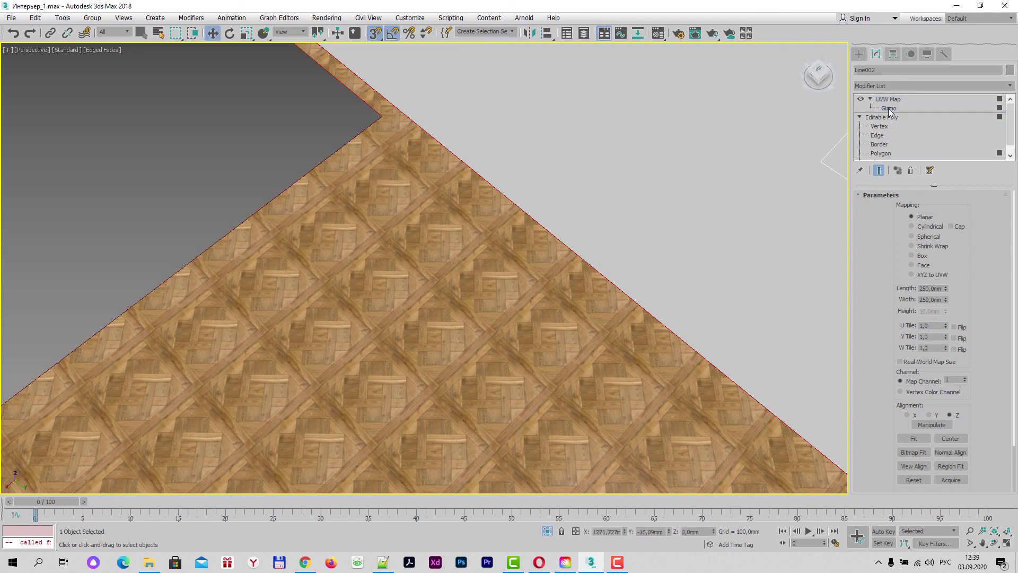
left_click(211, 34)
Move the mapping gizmo along the floor edge to shift the parquet tiles, then exit Gizmo mode
scroll(497, 301, "down", 2)
scroll(460, 245, "down", 2)
scroll(490, 154, "down", 2)
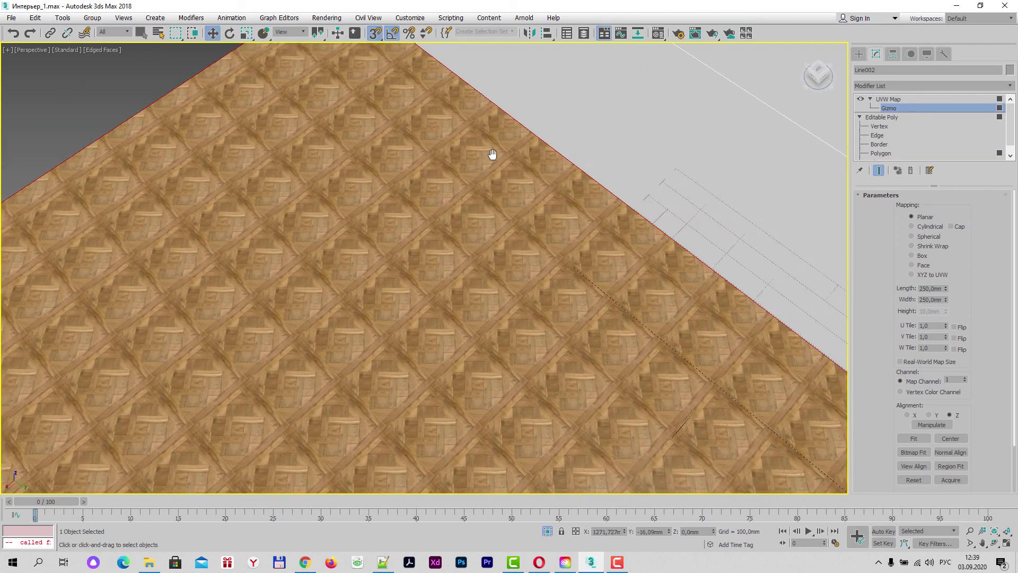
scroll(532, 231, "down", 2)
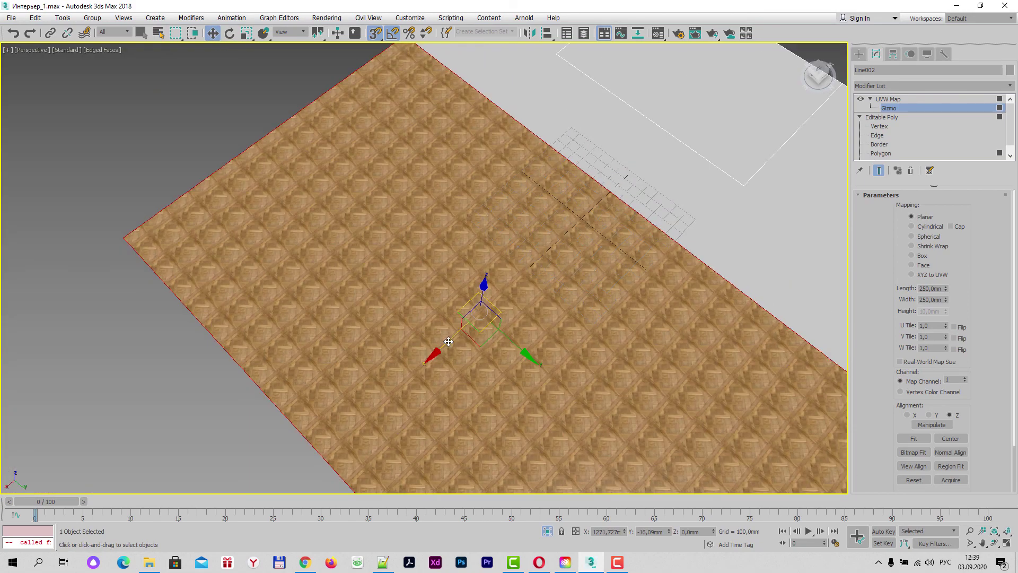
mouse_move(449, 342)
left_mouse_down()
mouse_move(478, 331)
mouse_move(460, 340)
mouse_move(505, 371)
mouse_move(470, 393)
left_mouse_up()
middle_click_drag(560, 317, 517, 334)
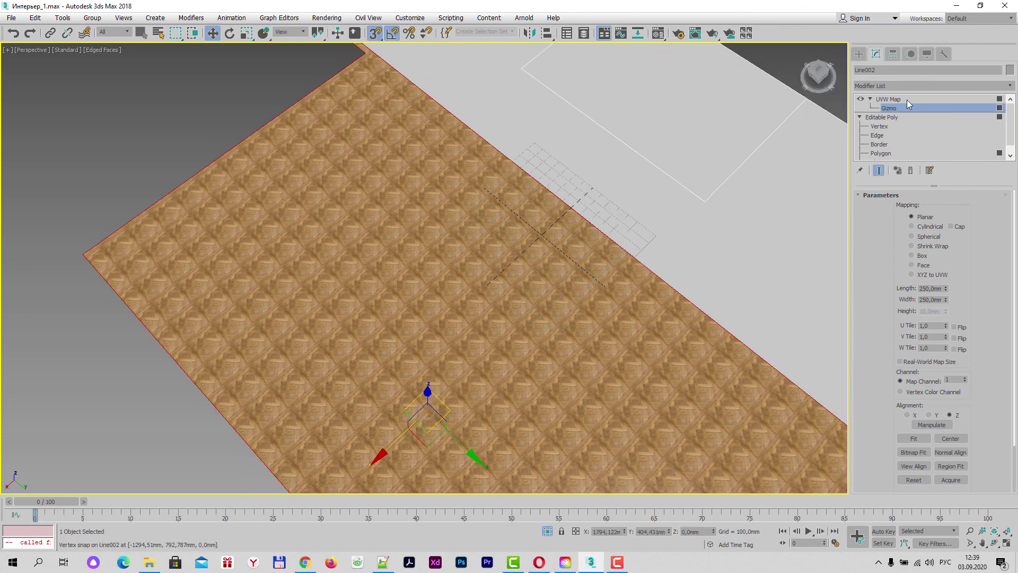
left_click(883, 99)
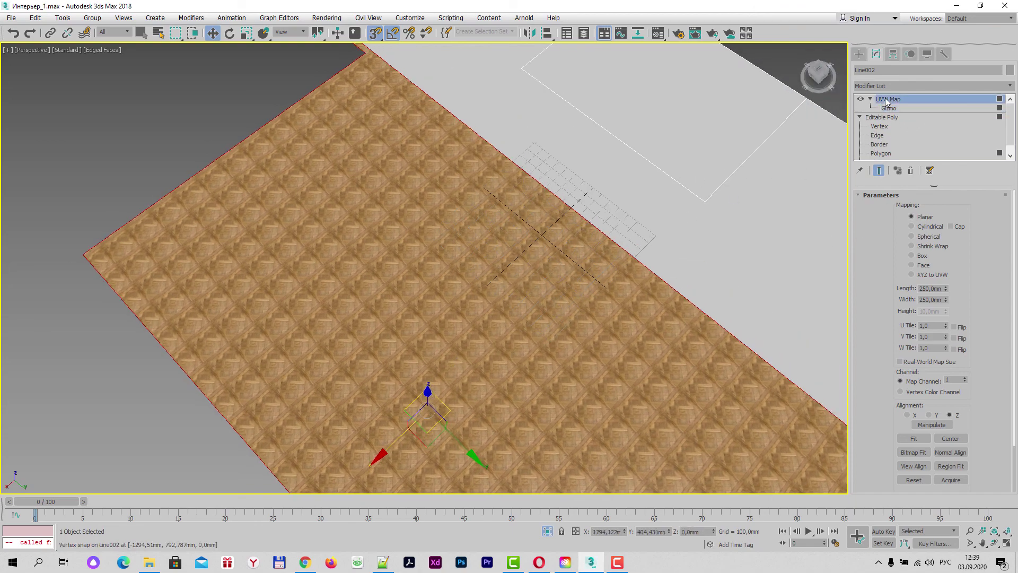
left_click(870, 99)
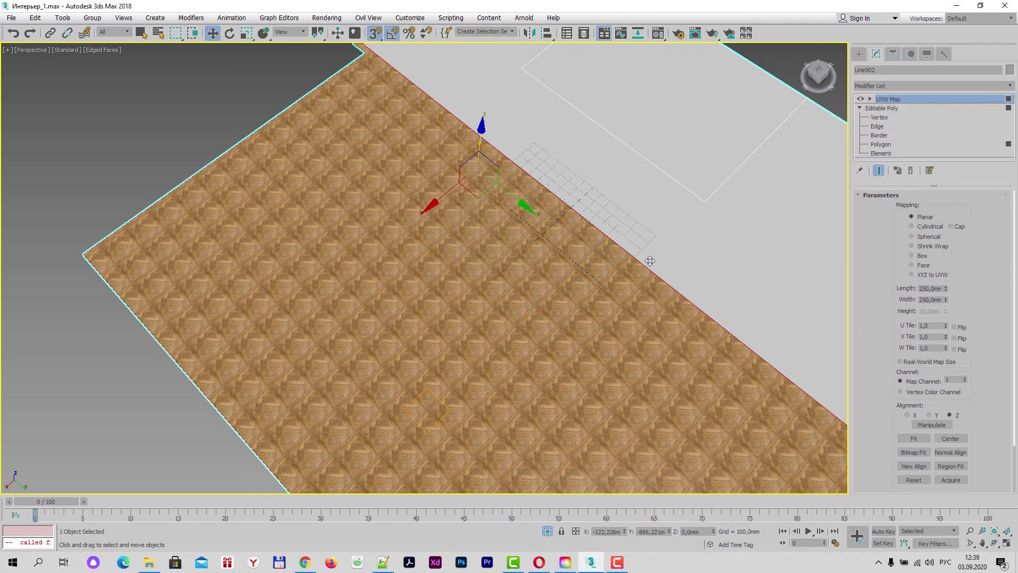
mouse_move(511, 320)
middle_mouse_down("alt")
mouse_move(489, 284)
mouse_move(505, 308)
mouse_move(509, 291)
mouse_move(475, 295)
mouse_move(439, 320)
mouse_move(456, 307)
mouse_move(389, 297)
mouse_move(335, 319)
middle_mouse_up("alt")
scroll(506, 308, "down", 5)
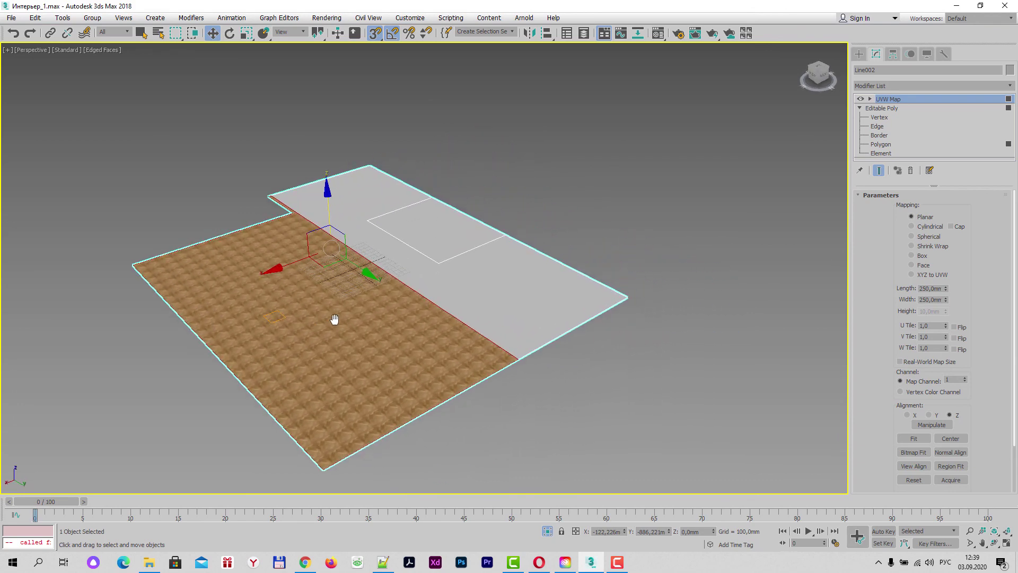